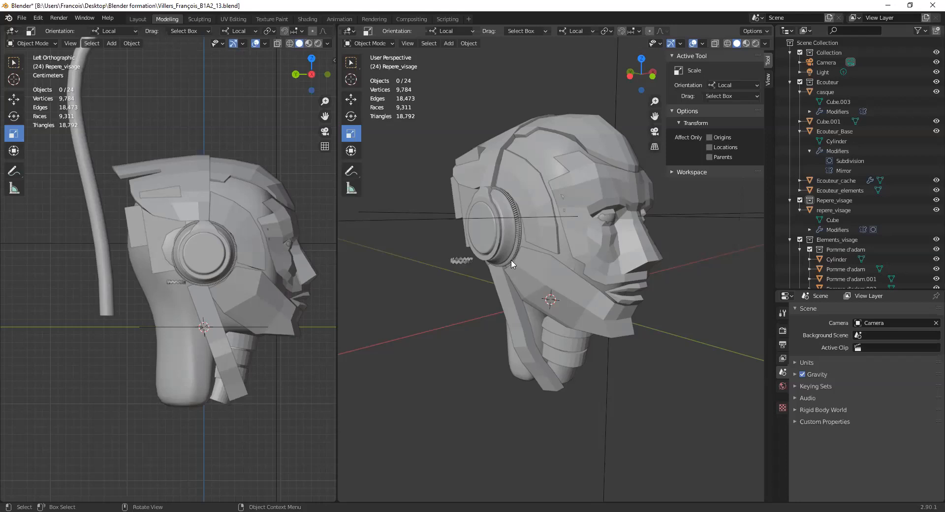
- Examine the Adam's apple rings and the throat cylinder from several angles, locating them in the Elements_visage collection
middle_click_drag(459, 290, 412, 281)
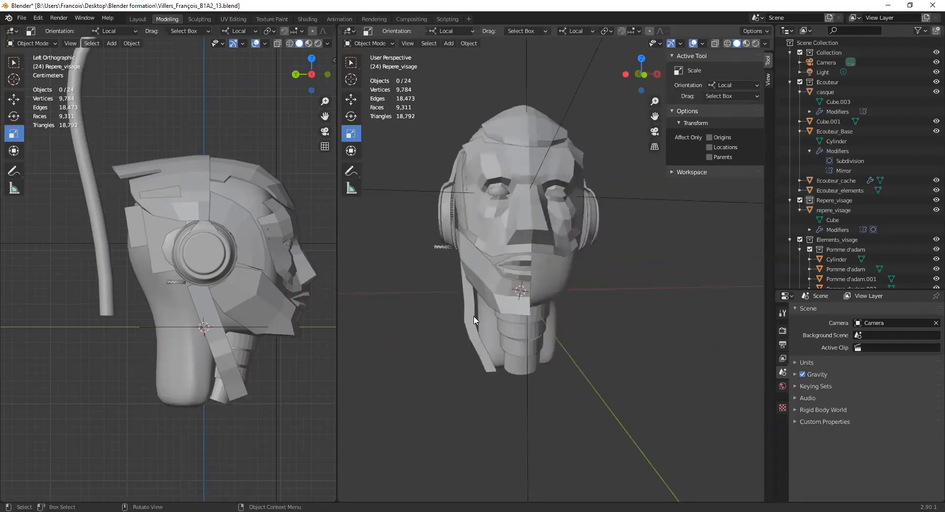
left_click(517, 319)
left_click(524, 321)
middle_click_drag(524, 321, 544, 313)
left_click(544, 310)
left_click(535, 333)
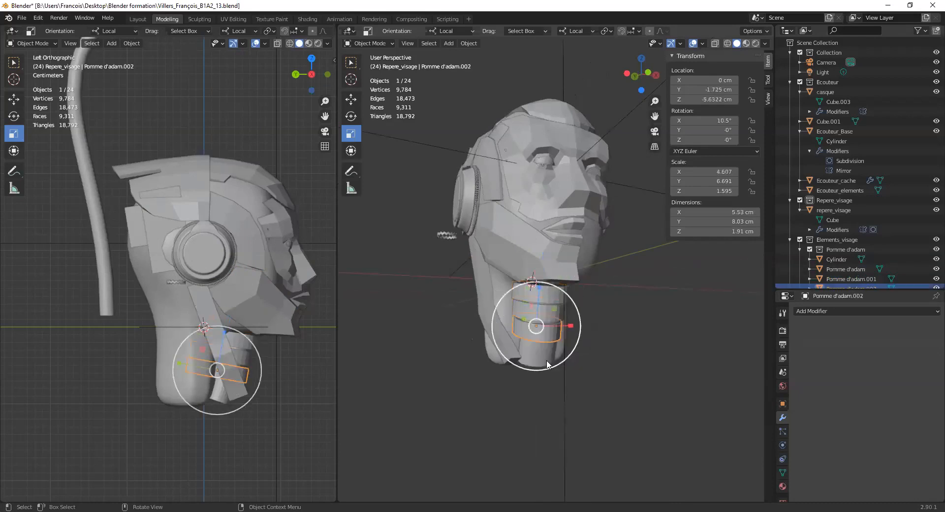
left_click(537, 359)
middle_click_drag(495, 249, 580, 340)
scroll(876, 221, "down", 6)
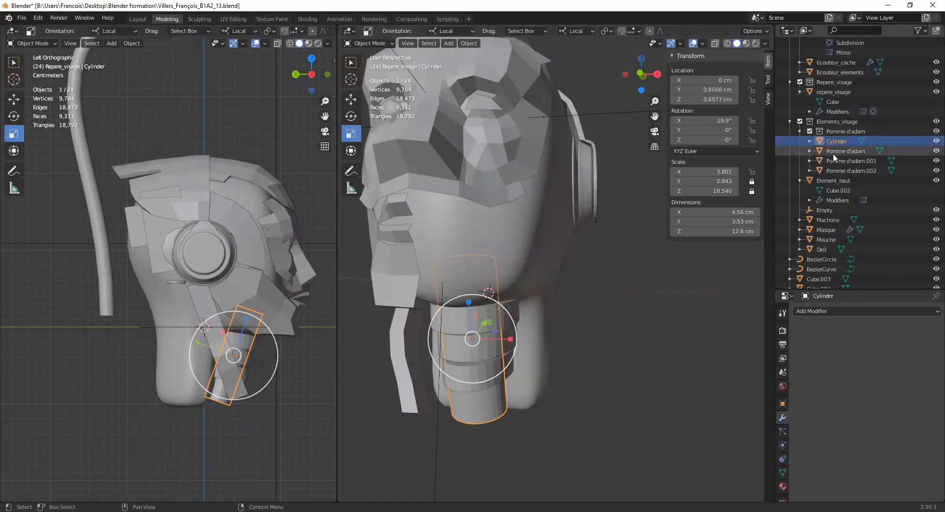
middle_click_drag(448, 312, 622, 335)
scroll(622, 335, "up", 5)
scroll(620, 315, "down", 5)
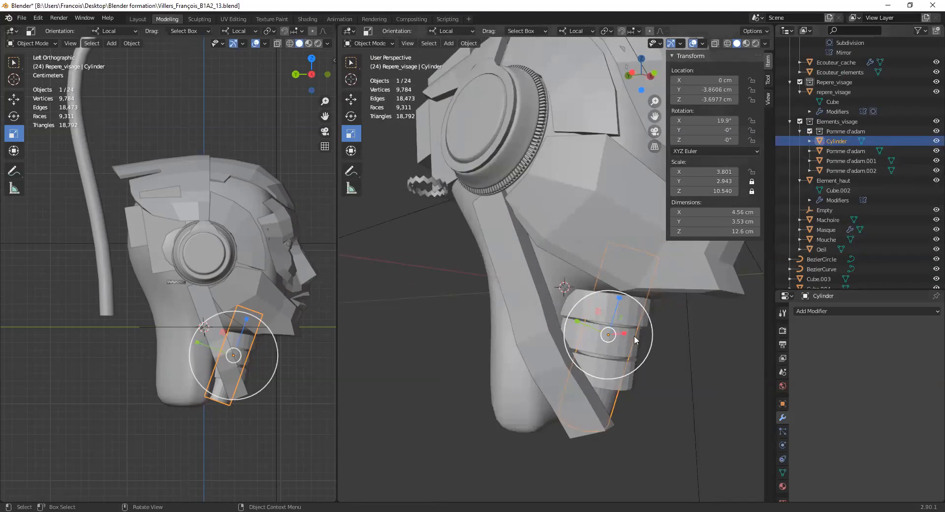
middle_click_drag(652, 353, 616, 335)
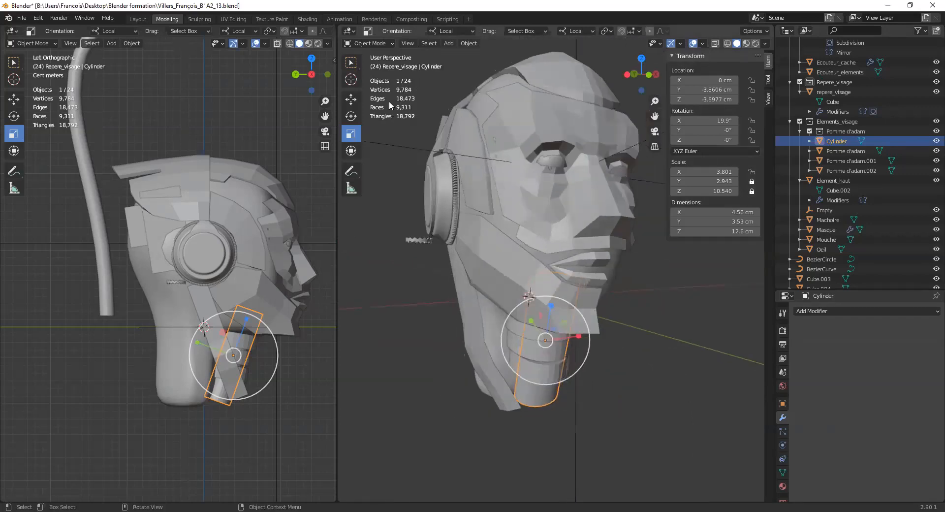
- Activate the Move tool and select each Adam's apple ring and the throat cylinder in turn to inspect their placement
left_click(355, 99)
left_click(523, 331)
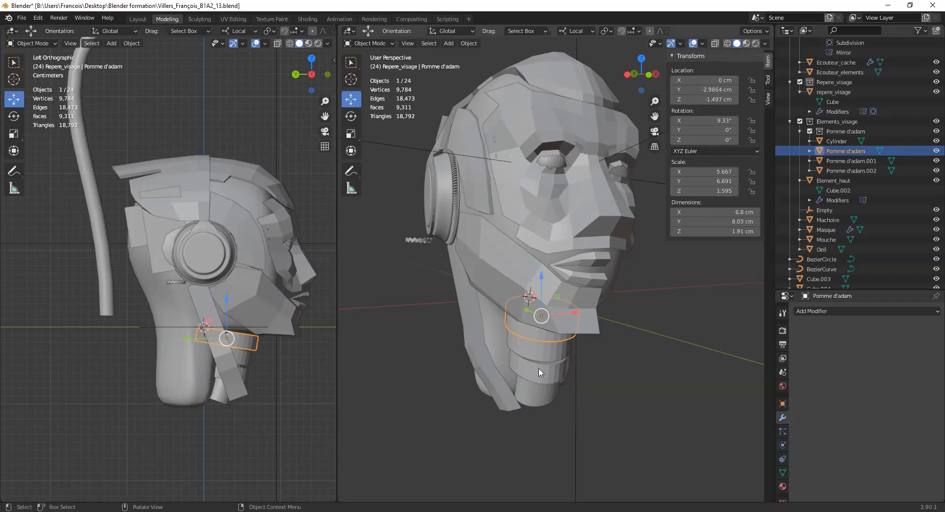
left_click(546, 352)
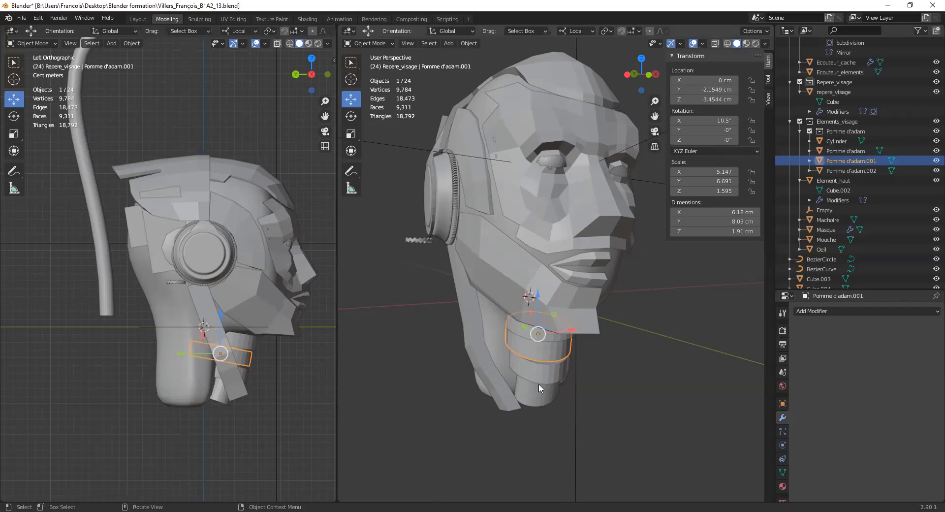
left_click(539, 382)
left_click(541, 354)
left_click(547, 398)
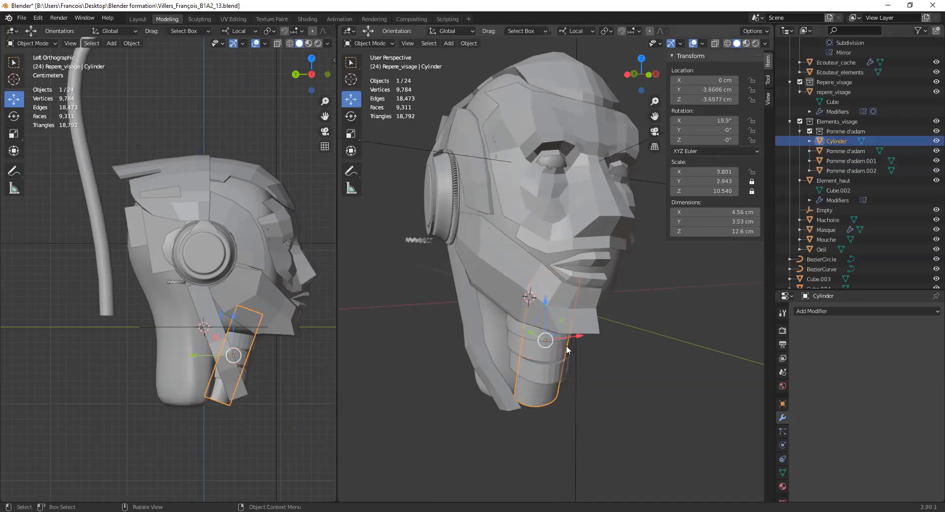
scroll(627, 331, "up", 2)
scroll(627, 327, "down", 3)
middle_click_drag(640, 324, 593, 347)
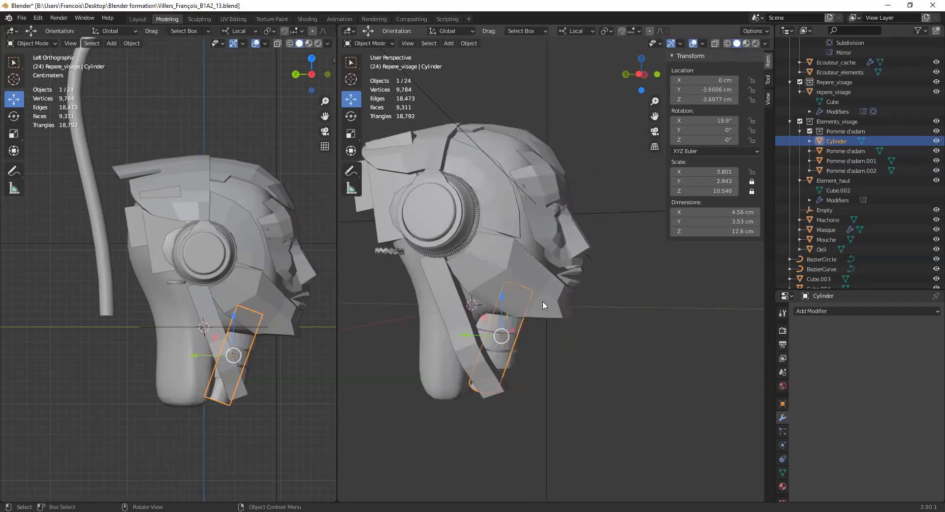
- Display the ruler measurements across the head in the side view with the Measure tool
middle_click_drag(309, 250, 270, 249, "shift")
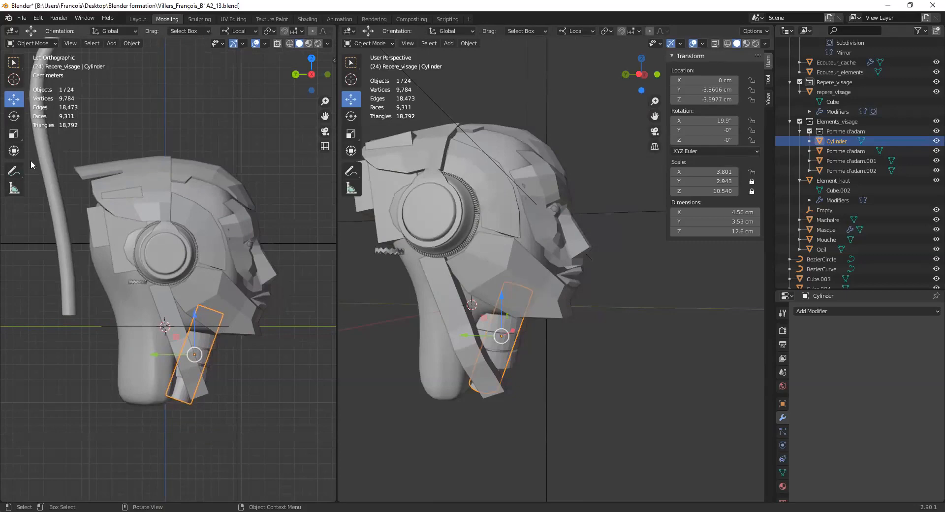
left_click(14, 188)
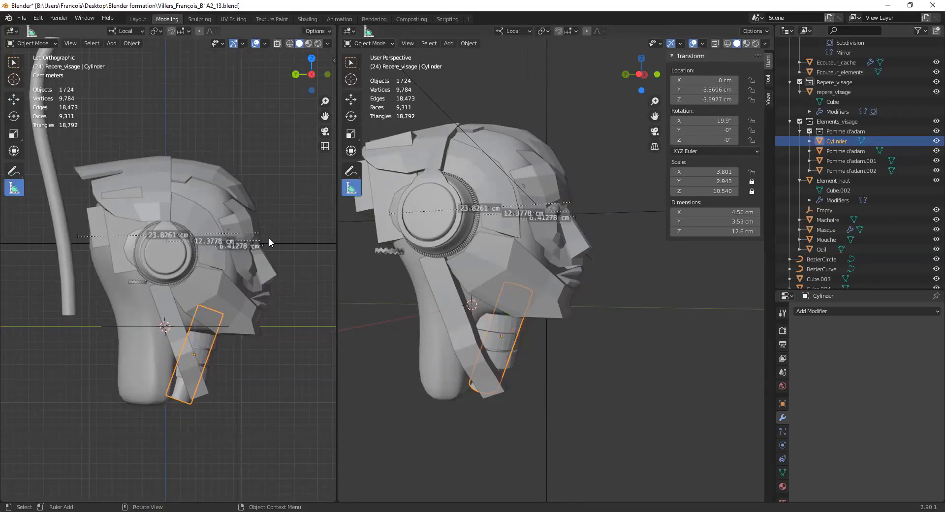
scroll(253, 241, "up", 2)
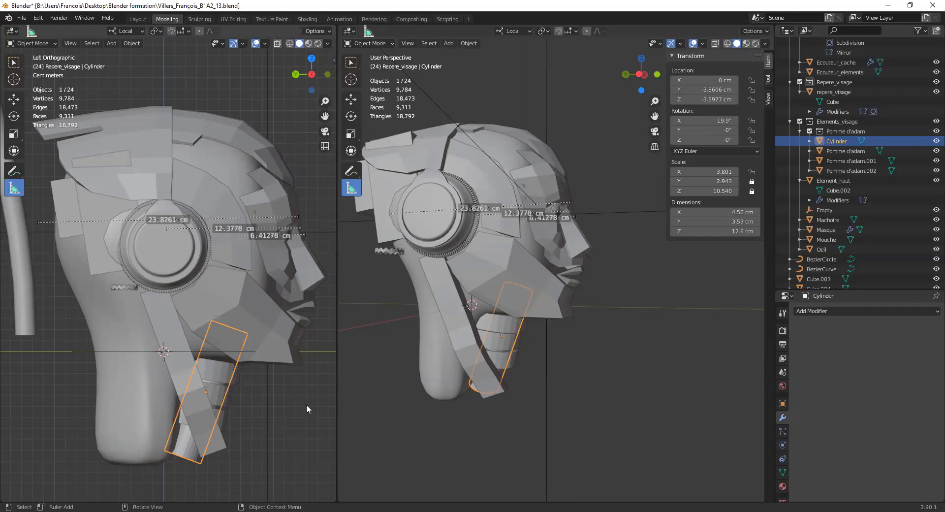
- Select the sterno cleido mastoidien strip on the neck and show the perspective view in wireframe
left_click(450, 305)
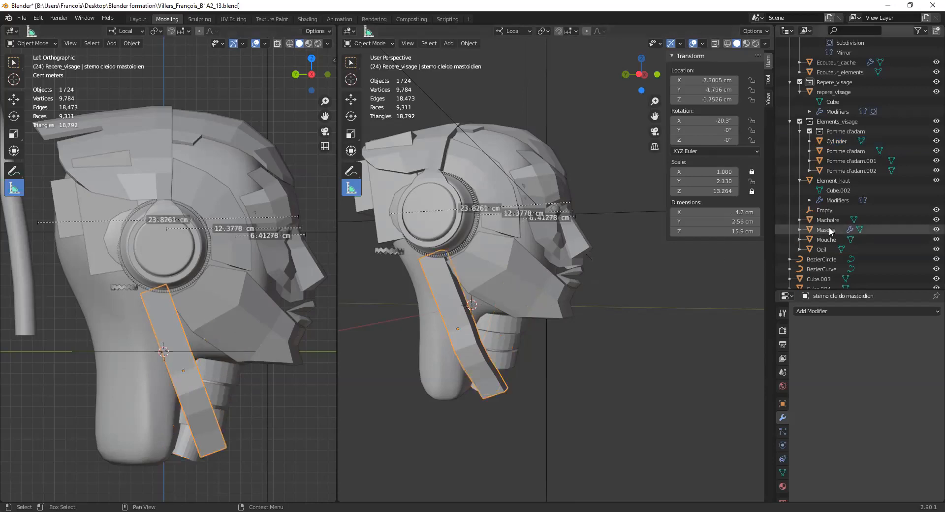
scroll(829, 226, "down", 3)
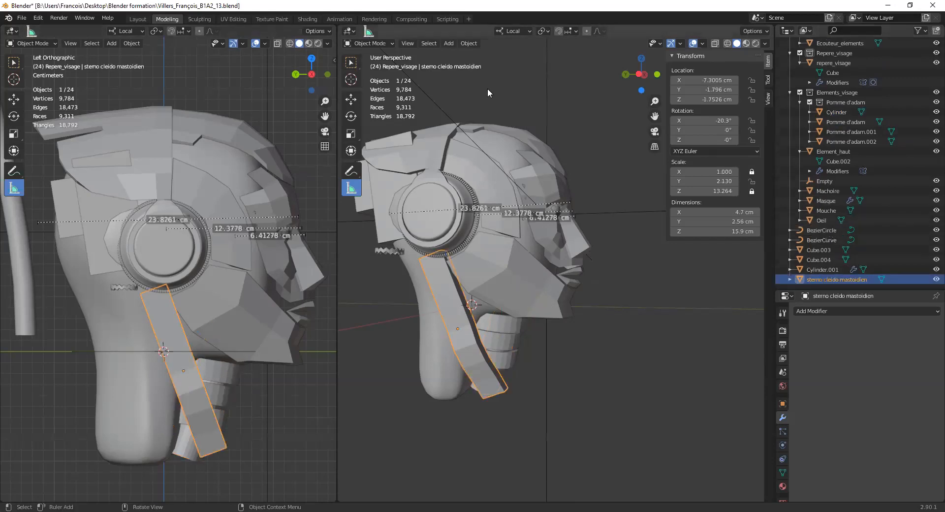
left_click(389, 44)
left_click(599, 108)
left_click(447, 318)
key("shift+z")
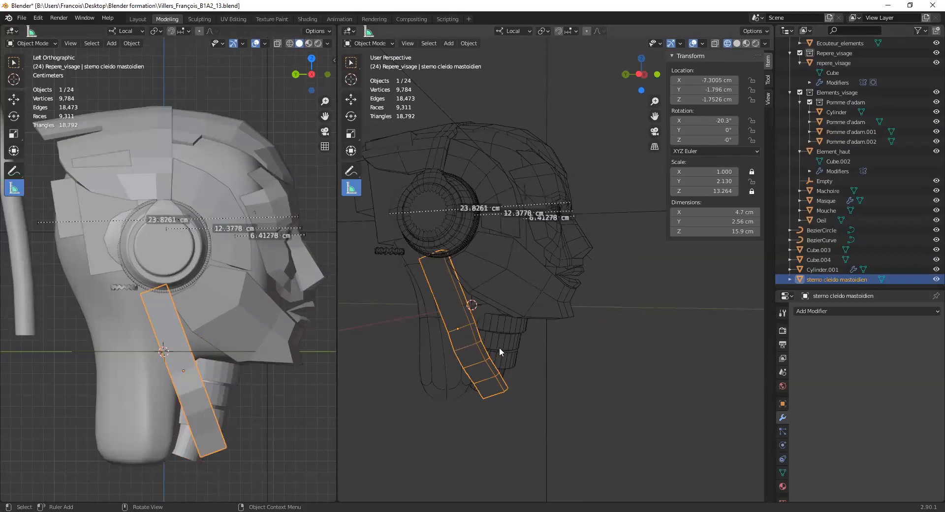
- Examine the sterno cleido mastoidien strip in wireframe from several angles and the front, and return to solid shading
middle_click_drag(516, 350, 425, 346)
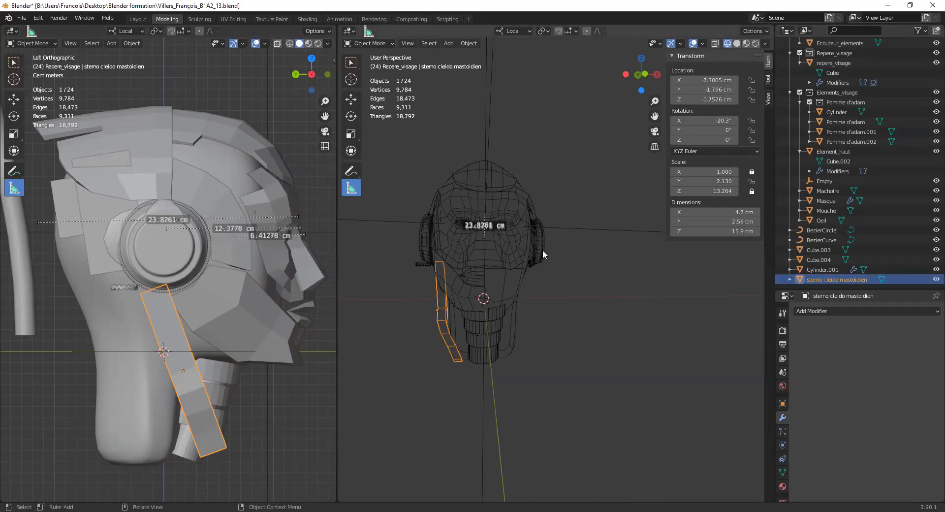
middle_click_drag(535, 249, 481, 317)
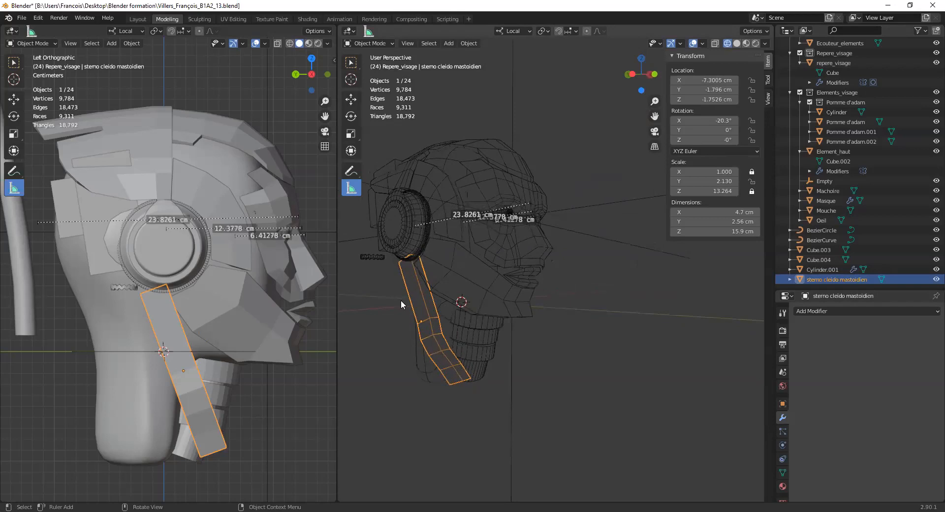
middle_click_drag(461, 326, 420, 294)
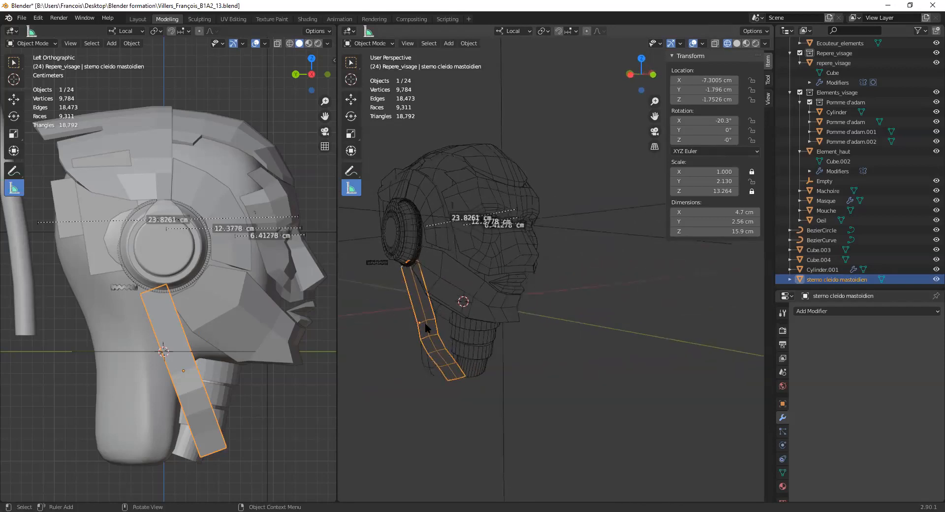
middle_click_drag(453, 344, 456, 312)
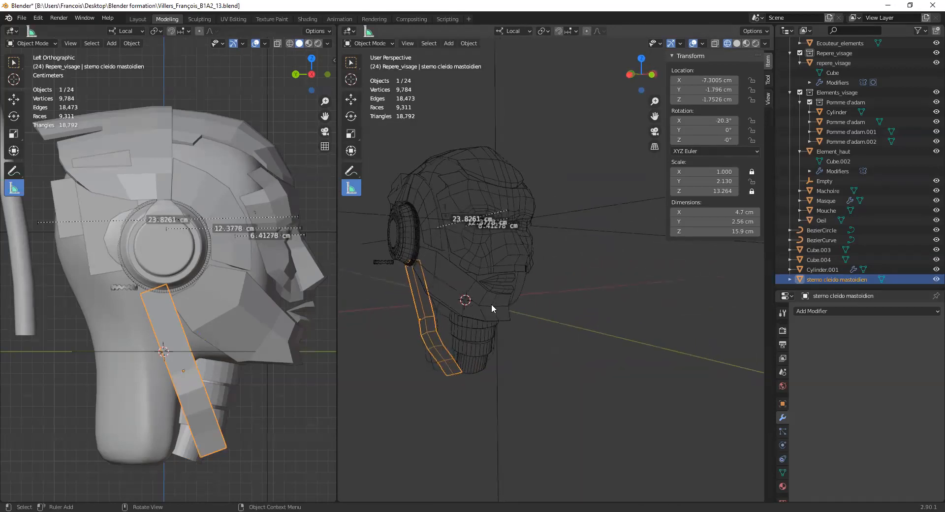
key("KP_1")
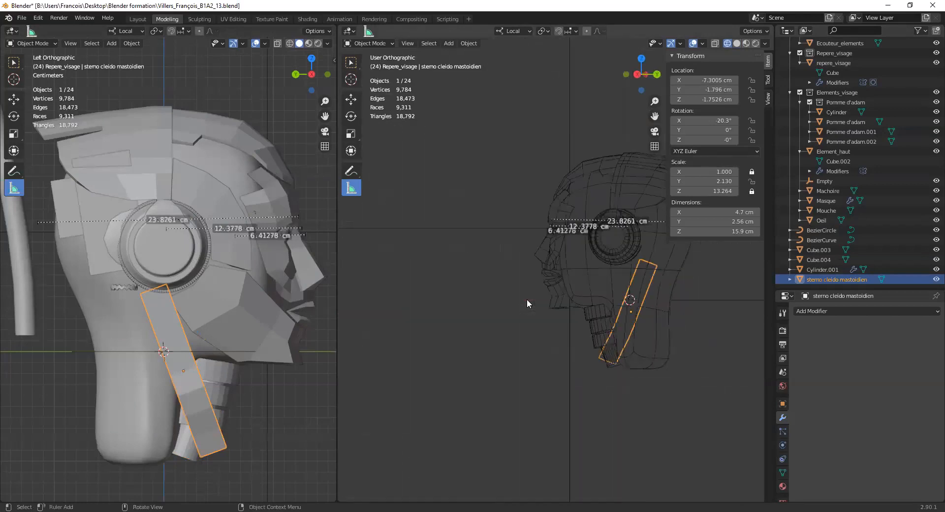
scroll(446, 336, "up", 1)
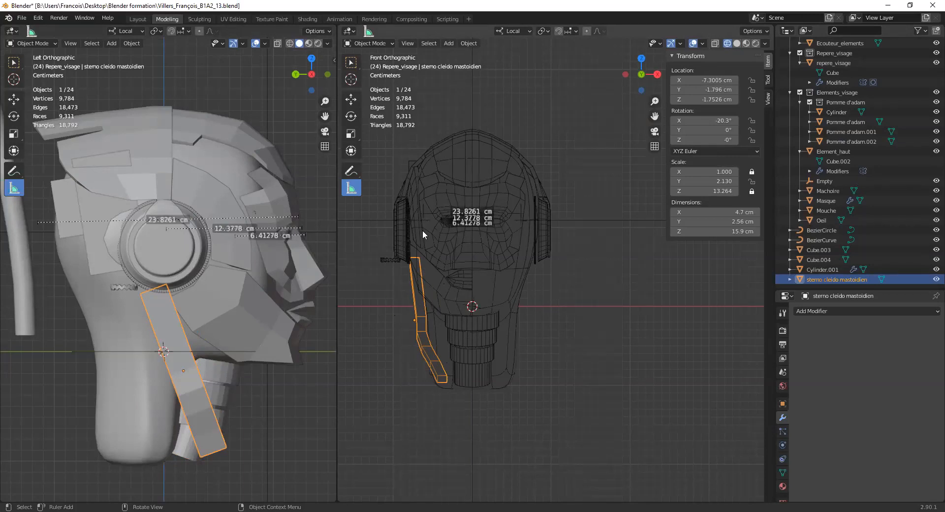
middle_click_drag(422, 237, 451, 267)
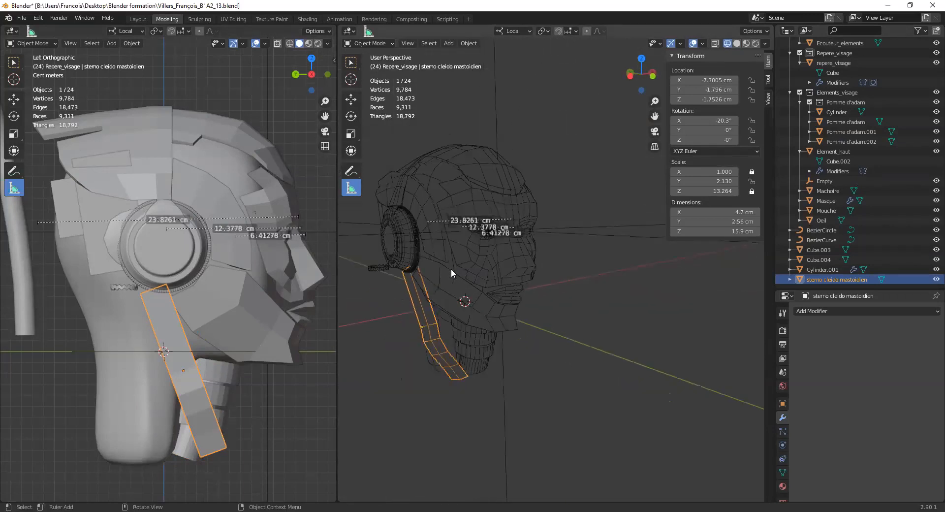
key("shift+z")
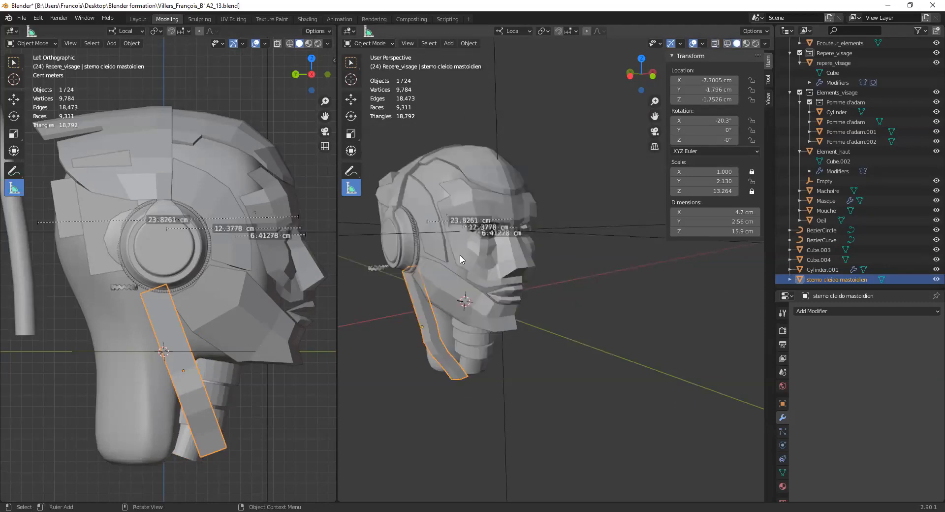
- Select the Ecouteur_elements ring around the earphone and add a Mirror modifier to it
left_click(408, 239)
middle_click_drag(409, 238, 600, 260)
scroll(396, 239, "up", 5)
left_click(462, 234)
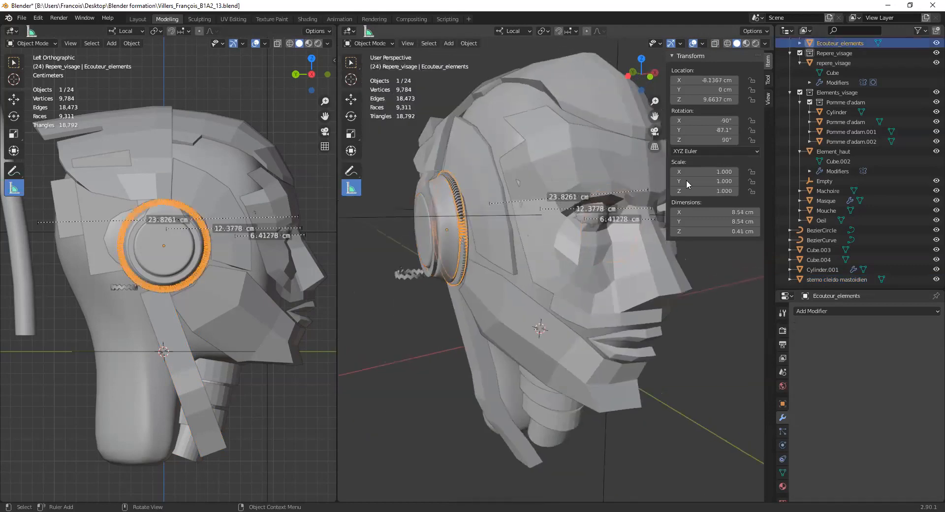
scroll(799, 86, "up", 2)
left_click(799, 83)
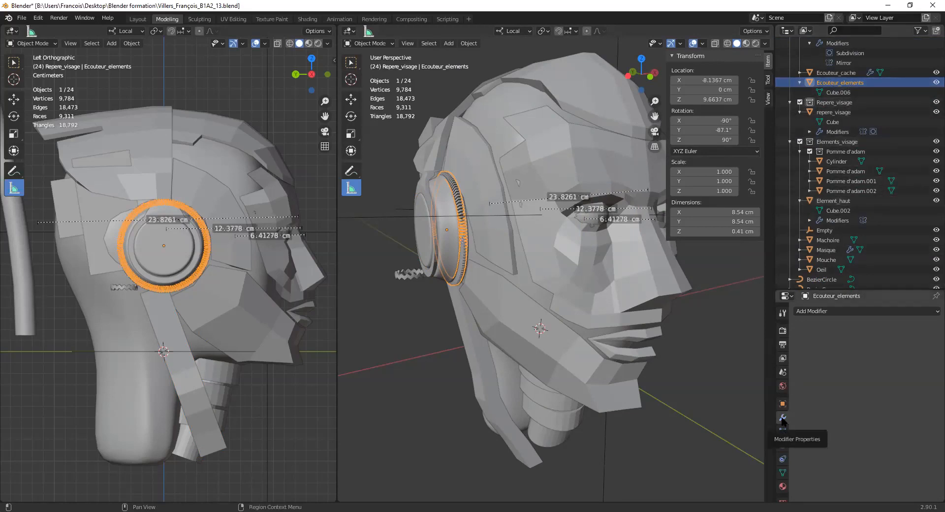
left_click(845, 311)
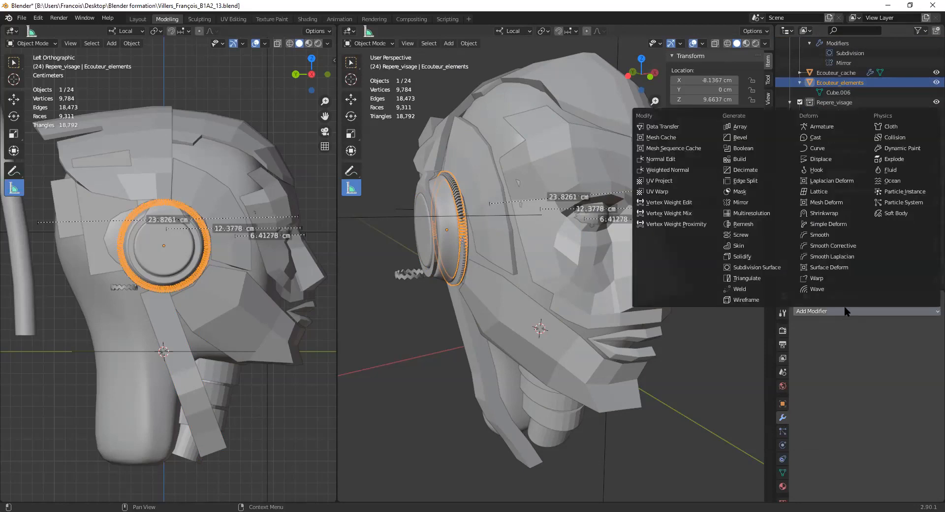
left_click(752, 200)
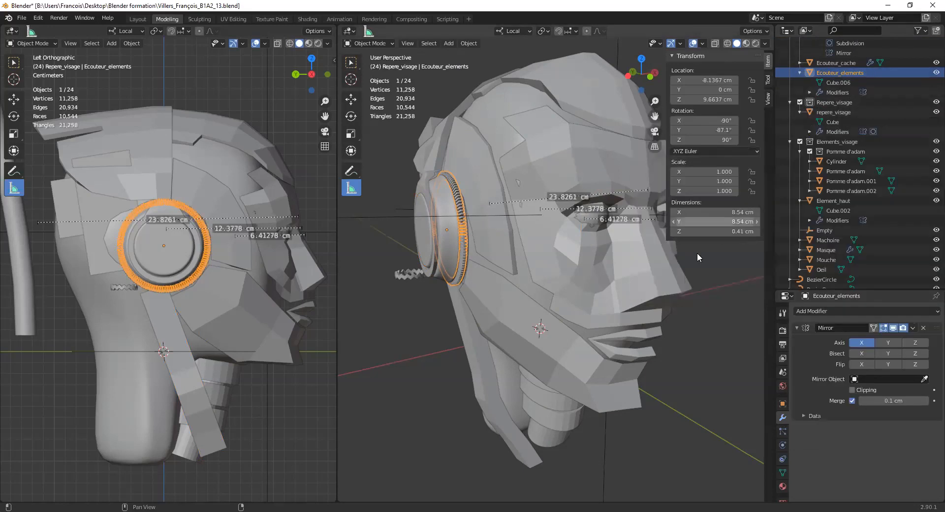
- Set the Empty as the mirror object of the Ecouteur_elements Mirror modifier
scroll(625, 318, "down", 6)
mouse_move(660, 272)
middle_mouse_down()
mouse_move(534, 315)
mouse_move(497, 300)
mouse_move(540, 284)
mouse_move(660, 283)
middle_mouse_up()
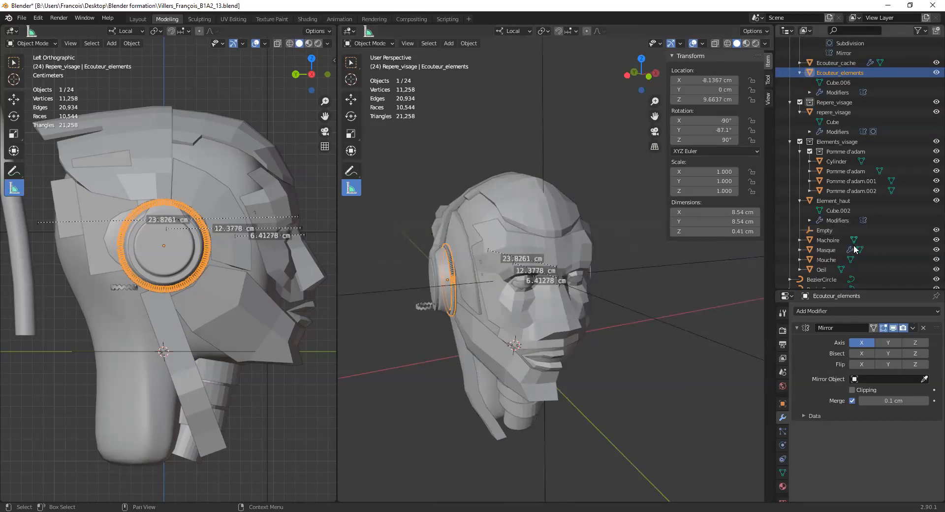
left_click(925, 379)
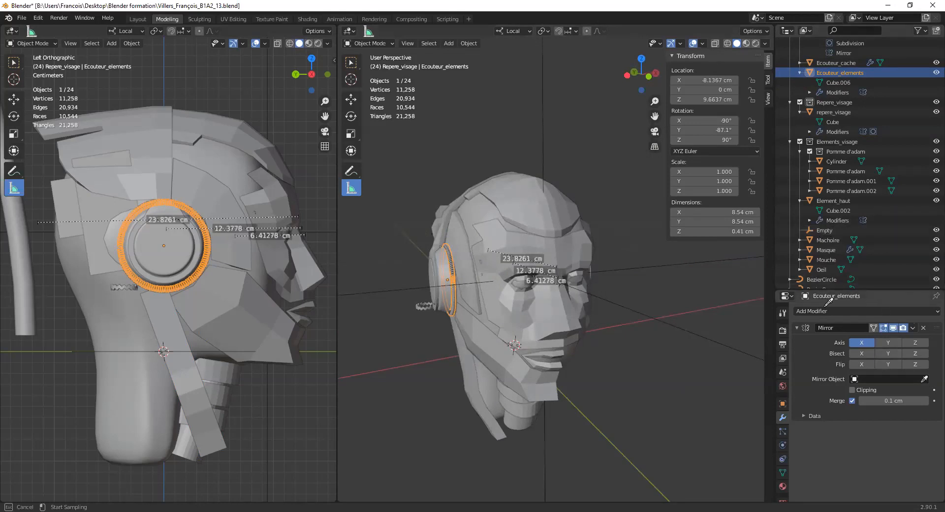
left_click(547, 91)
middle_click_drag(547, 90, 542, 119, "alt")
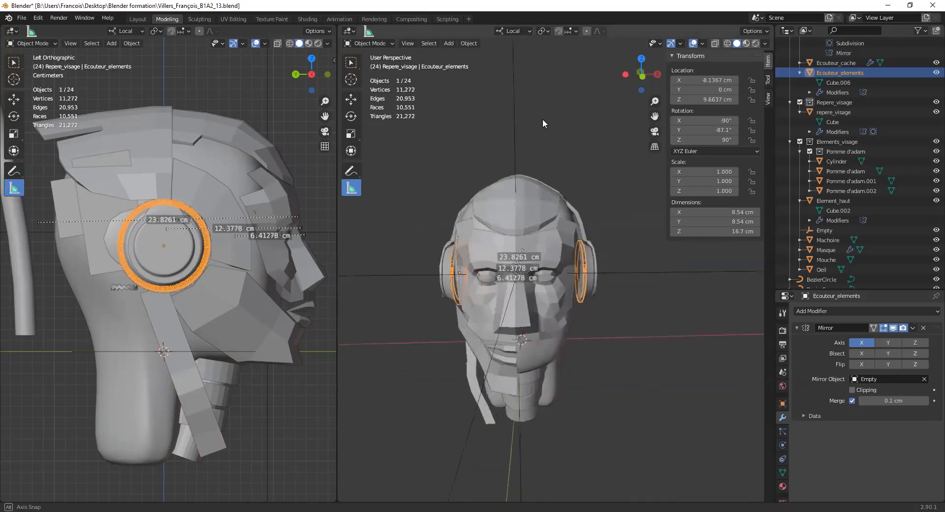
- Try shifting the Empty to 10 cm along X to test the mirrored parts, and undo the shift
left_click(824, 229)
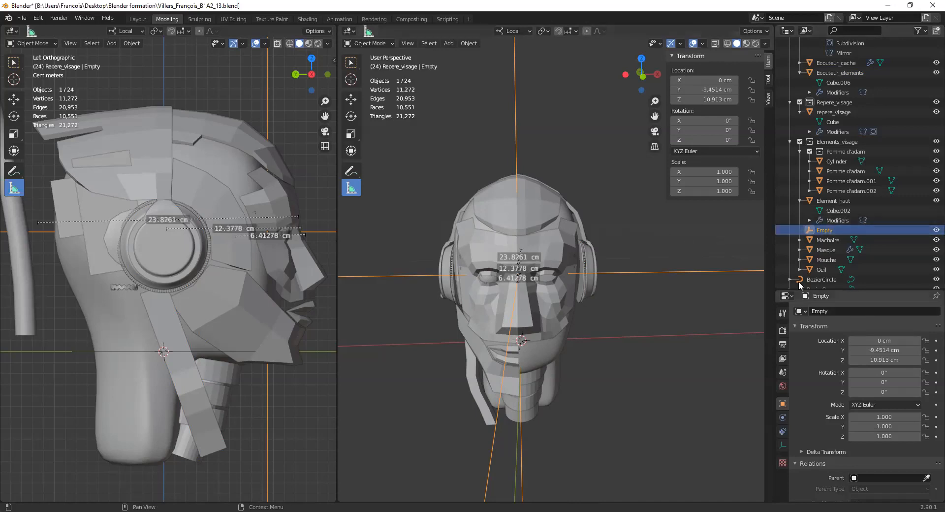
left_click(866, 340)
type("89")
key("Return")
left_click_drag(909, 340, 868, 340)
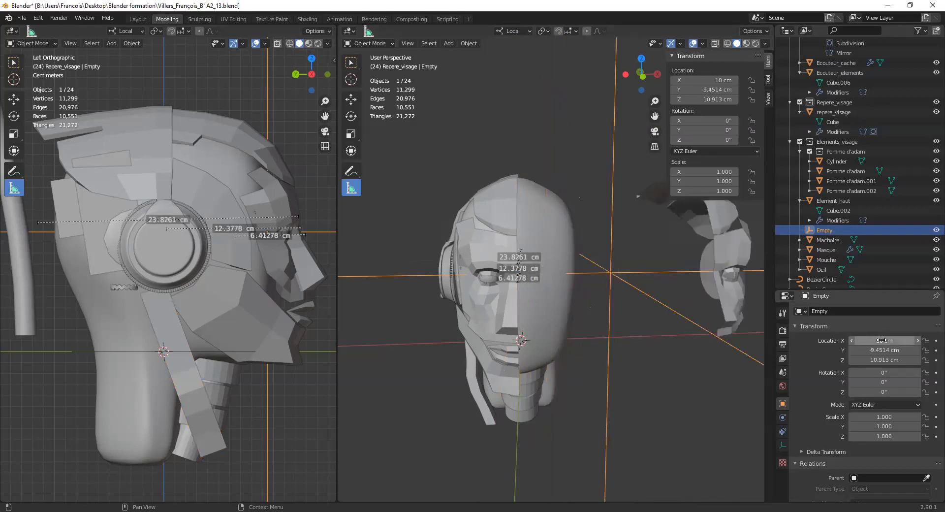
key("ctrl+z")
- Return to the selection tool and select the two plates at the back of the head, with Cube.004 active
middle_click_drag(566, 295, 640, 290)
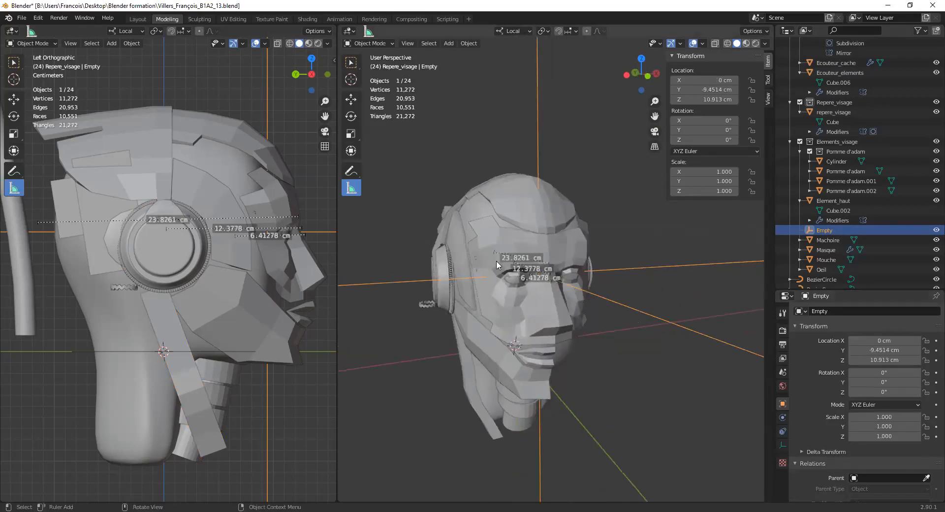
mouse_move(499, 291)
middle_mouse_down()
mouse_move(484, 287)
mouse_move(496, 294)
middle_mouse_up()
left_click(442, 257)
left_click(470, 259)
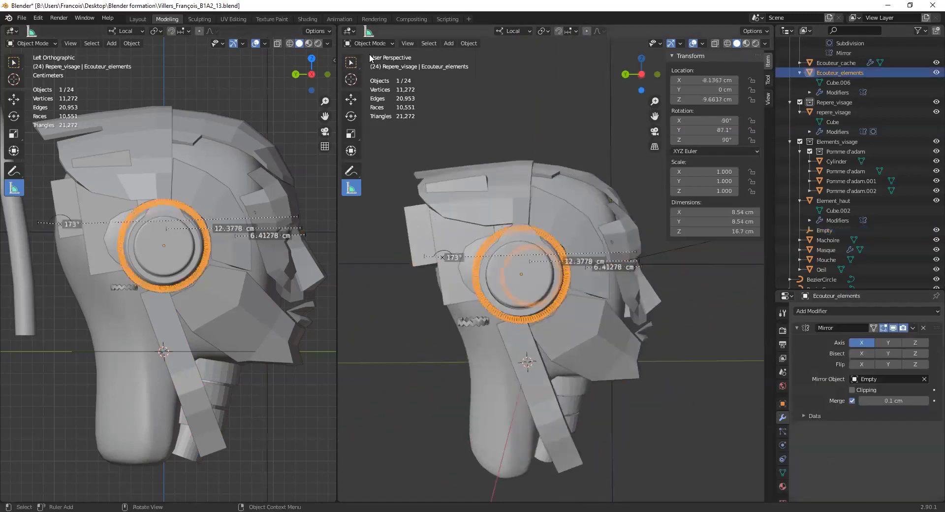
left_click(351, 62)
left_click(424, 236)
left_click(419, 261, "shift")
middle_click_drag(419, 261, 475, 262)
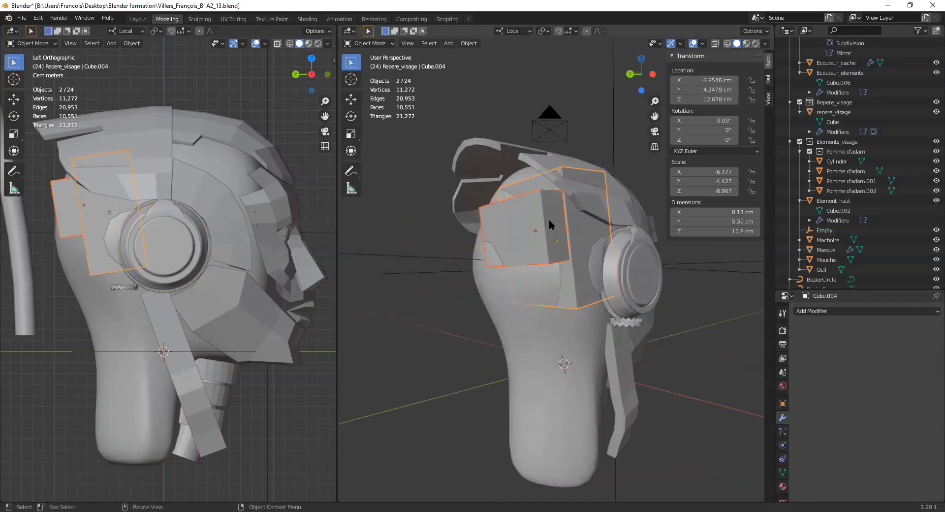
- Orbit around the head, select the small zigzag ring beside the neck and examine its shape up close
middle_click_drag(549, 226, 546, 269)
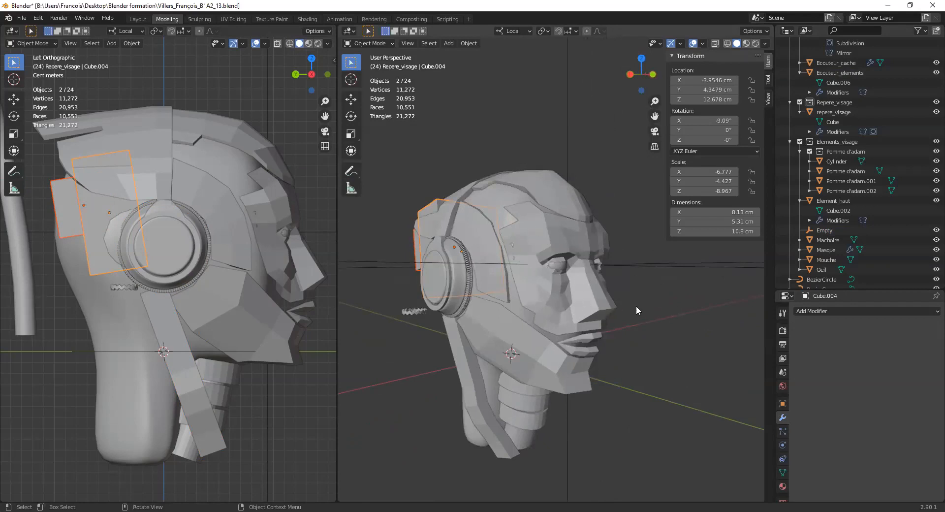
middle_click_drag(533, 307, 544, 212)
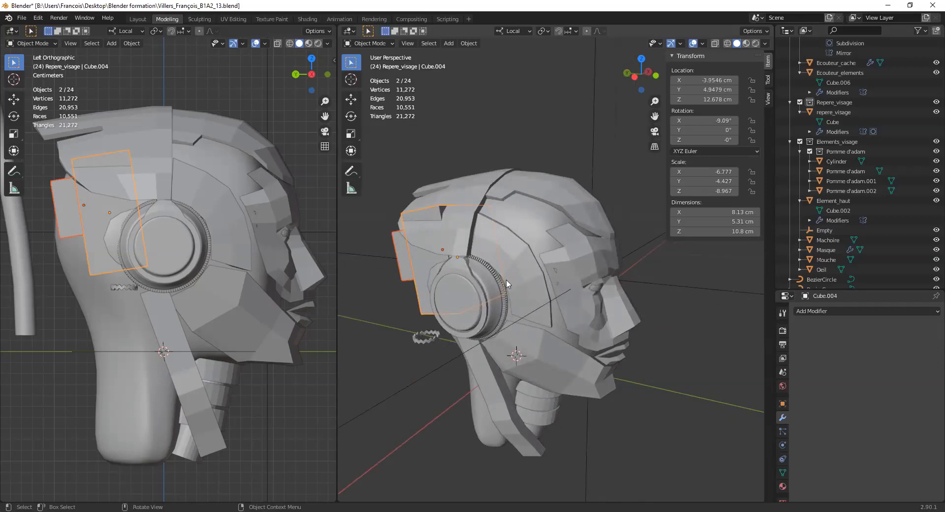
middle_click_drag(541, 216, 504, 250)
scroll(504, 250, "down", 2)
left_click(449, 299)
middle_click_drag(449, 299, 475, 320)
scroll(455, 323, "up", 3)
mouse_move(475, 320)
middle_mouse_down("shift")
mouse_move(523, 276)
mouse_move(494, 308)
mouse_move(503, 289)
mouse_move(477, 308)
middle_mouse_up("shift")
scroll(494, 308, "up", 4)
scroll(478, 307, "up", 2)
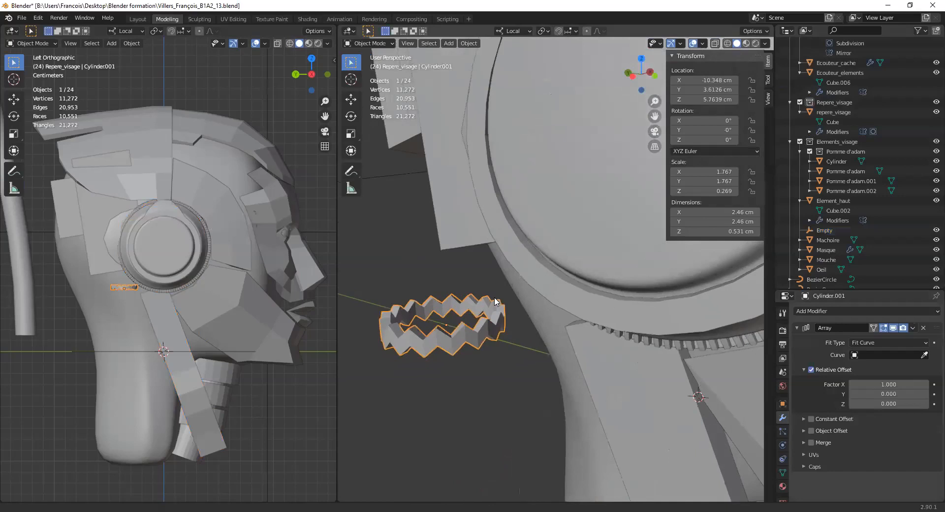
scroll(477, 286, "down", 5)
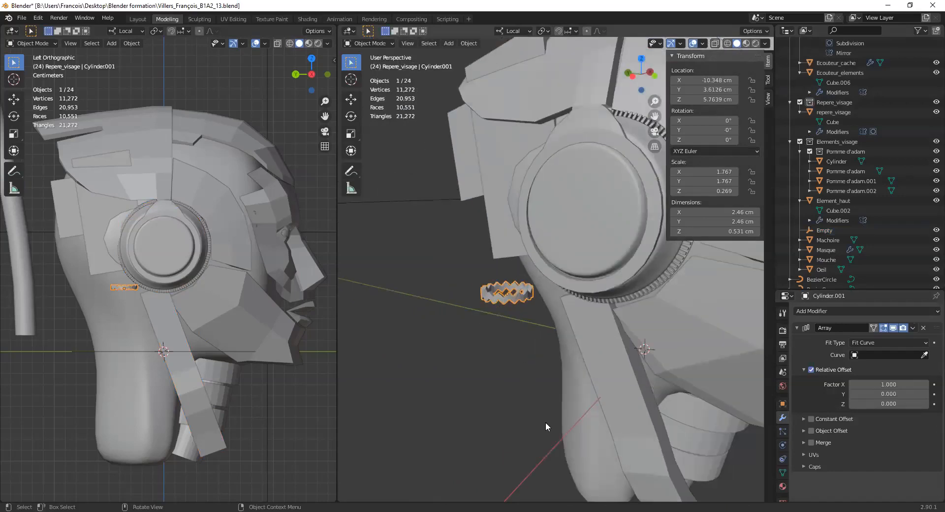
scroll(545, 421, "down", 3)
scroll(530, 296, "up", 1)
scroll(530, 305, "up", 3)
scroll(511, 294, "down", 3)
scroll(506, 303, "up", 6)
middle_click_drag(484, 330, 527, 297)
scroll(528, 297, "down", 6)
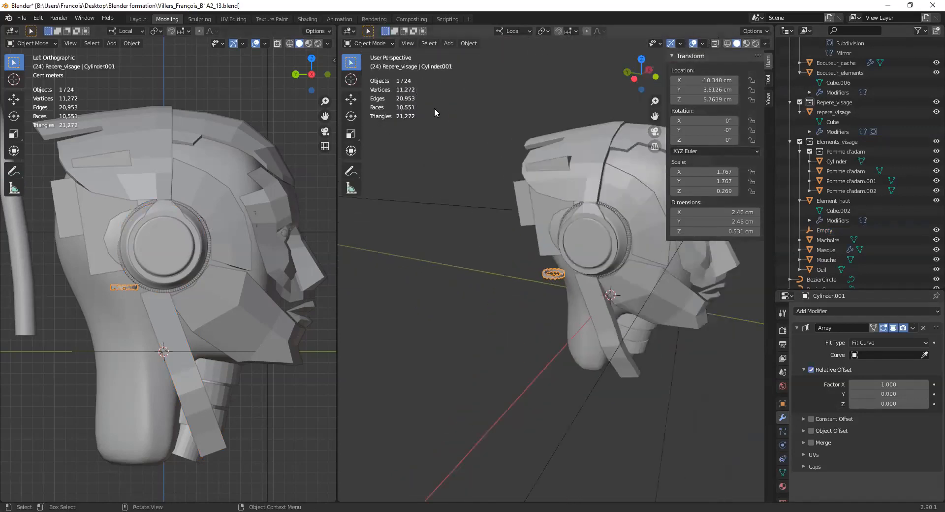
- Add a mesh cylinder at the 3D cursor and scale it down uniformly to about 3.35 cm
left_click(443, 42)
mouse_move(471, 53)
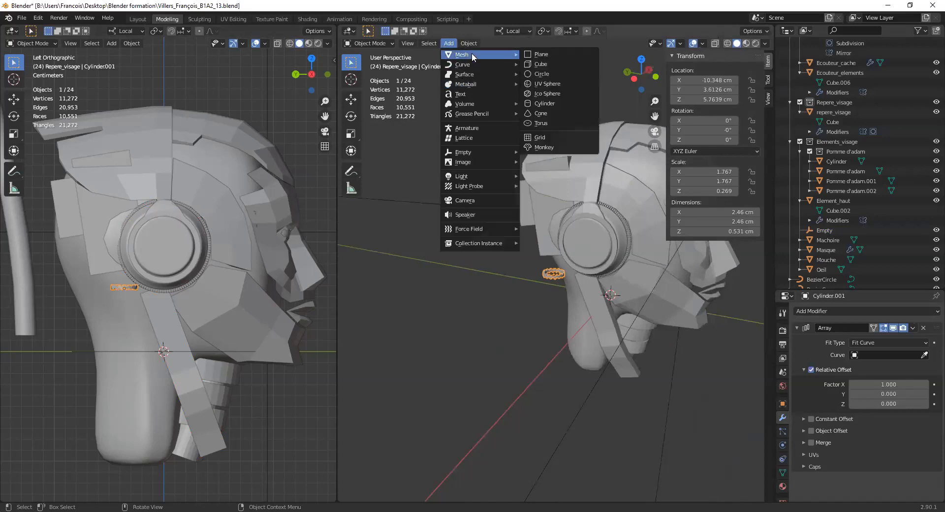
left_click(544, 104)
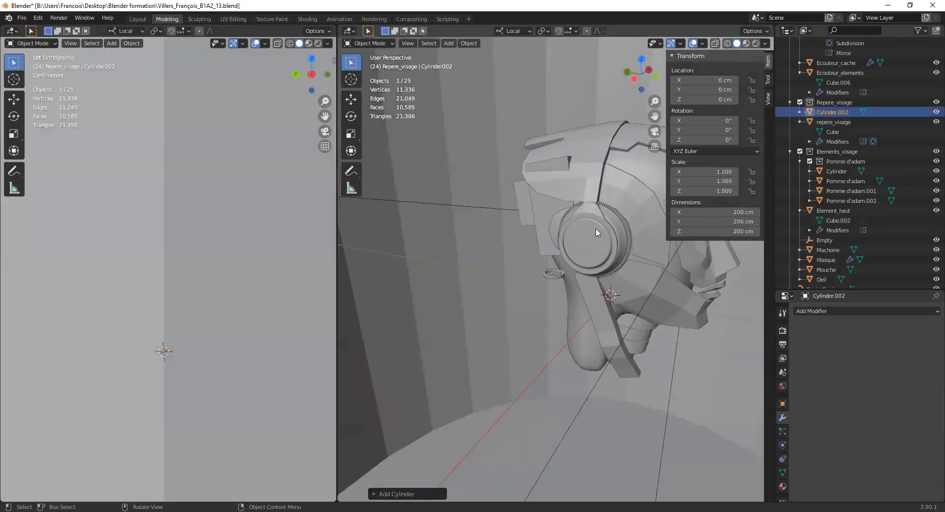
scroll(564, 273, "down", 4)
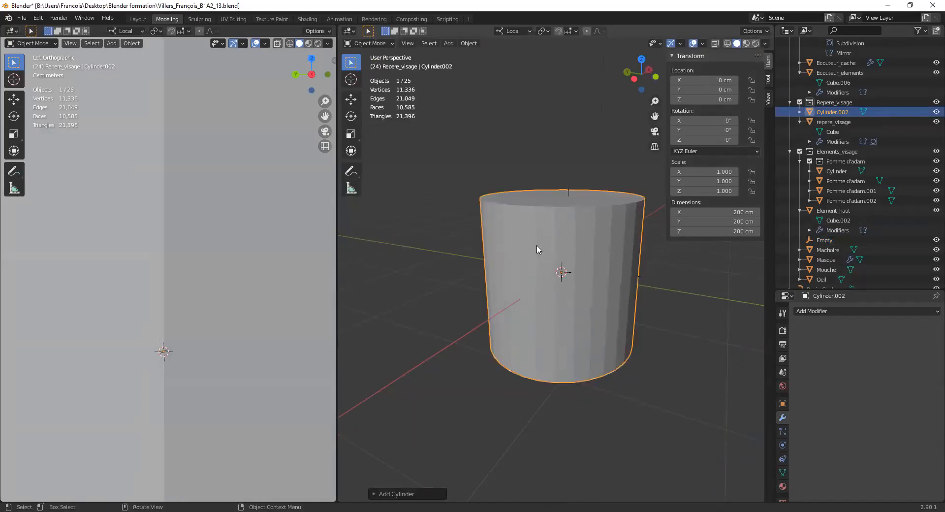
key("s")
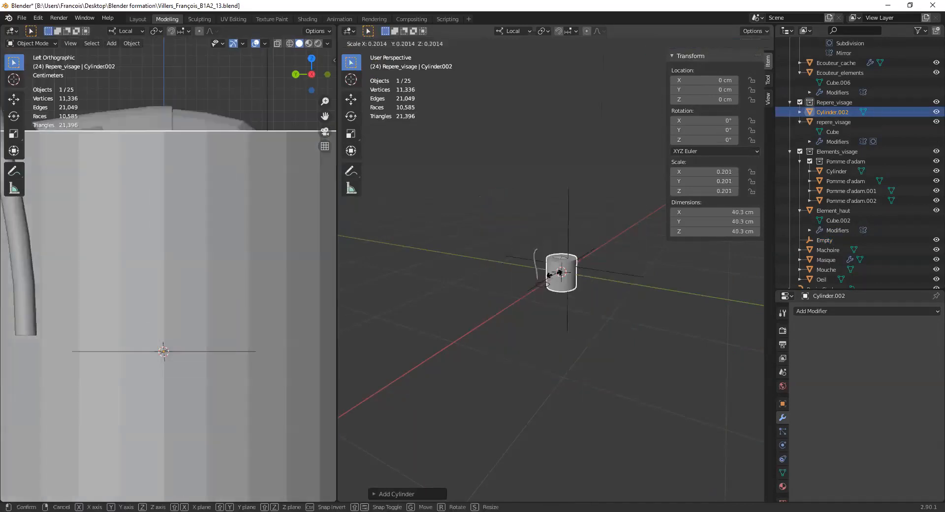
left_click(561, 274)
scroll(561, 274, "up", 8)
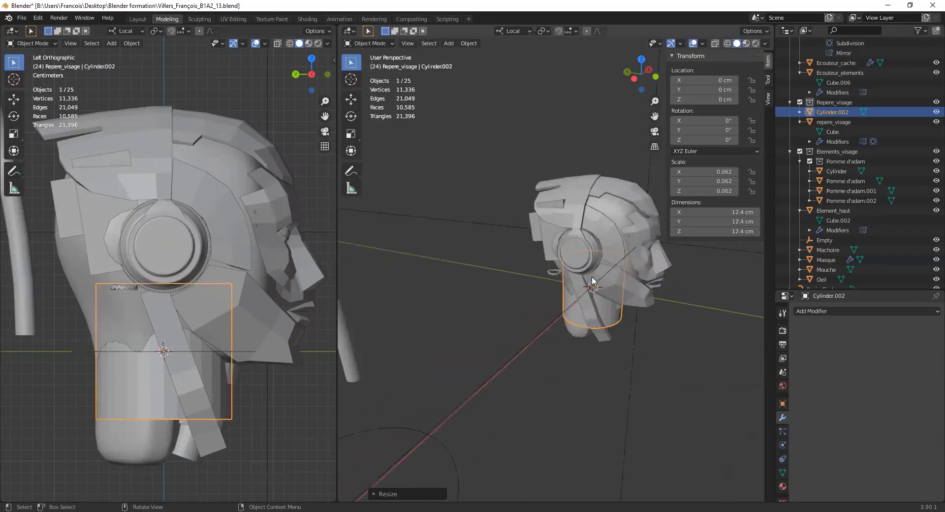
key("s")
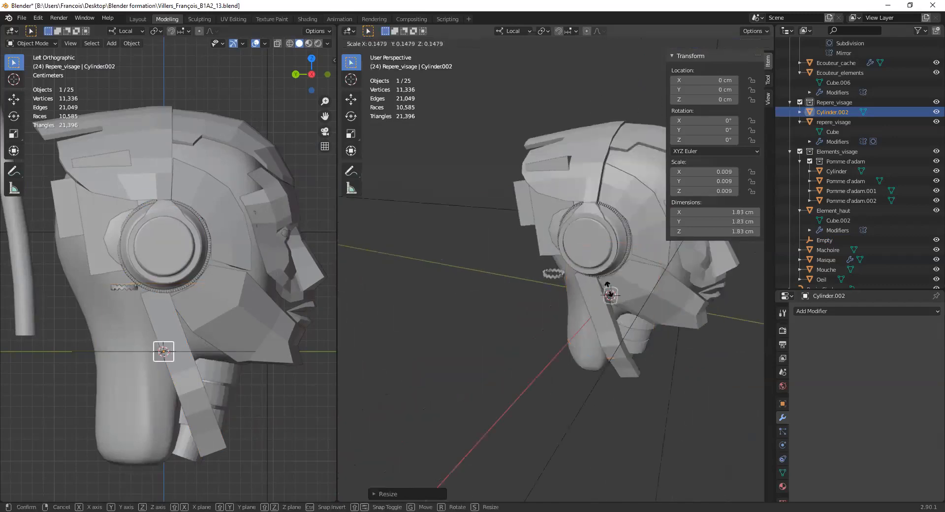
left_click(607, 286)
key("z")
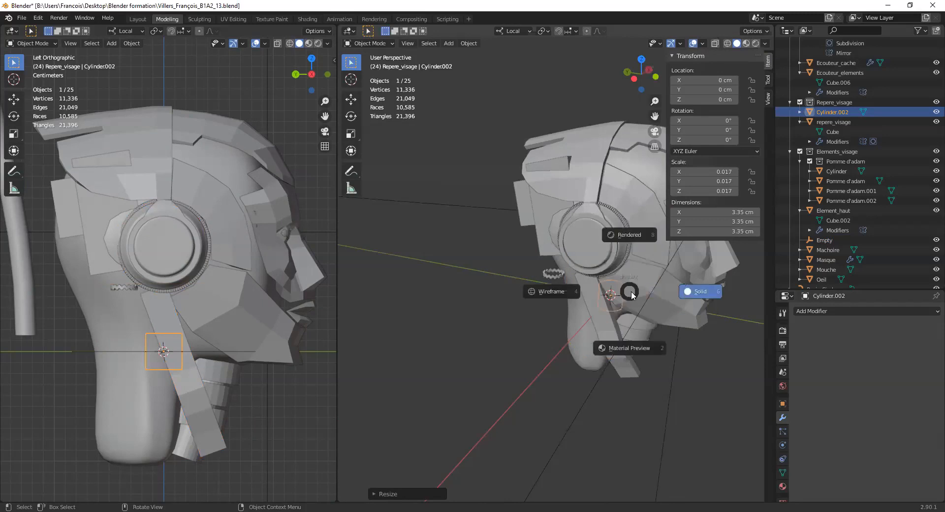
key("Escape")
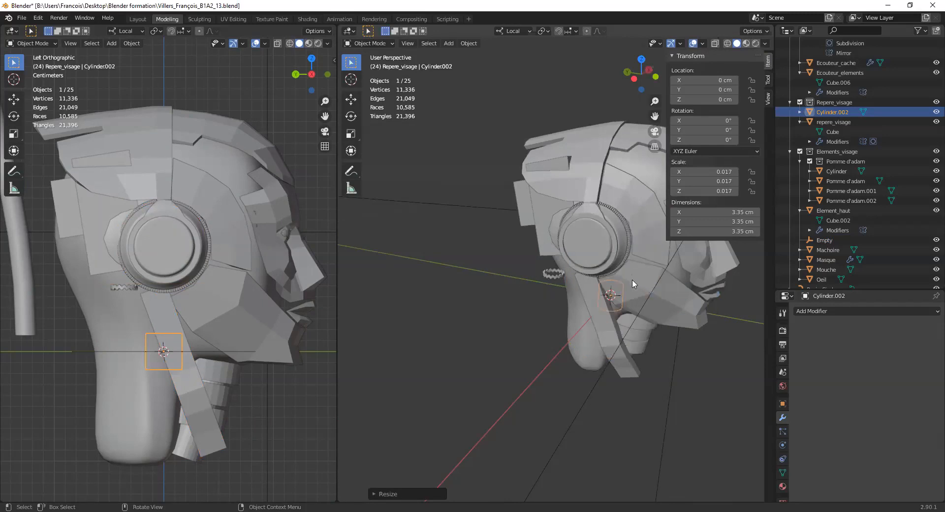
- Move the cylinder out of the head to about -14.18 cm on X and raise it to about 4.36 cm on Z
key("shift+space")
left_click(619, 303)
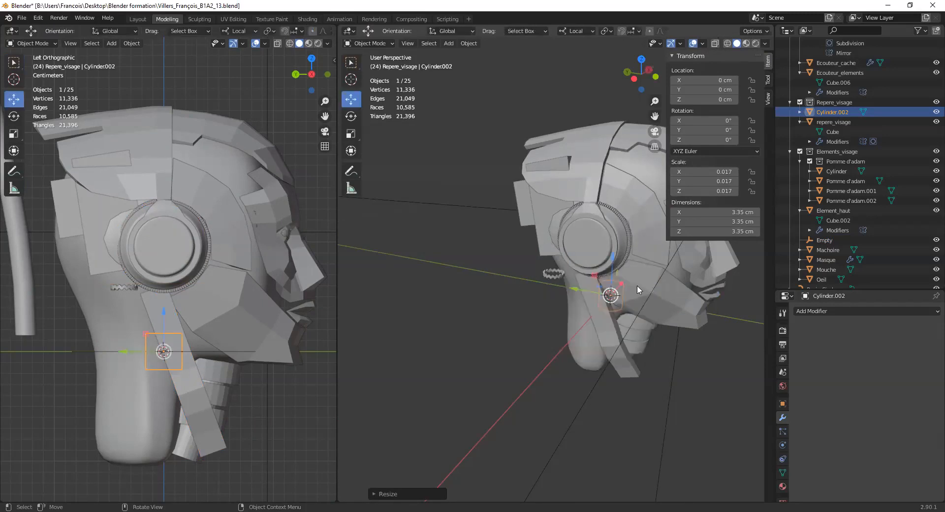
left_click_drag(621, 286, 576, 336)
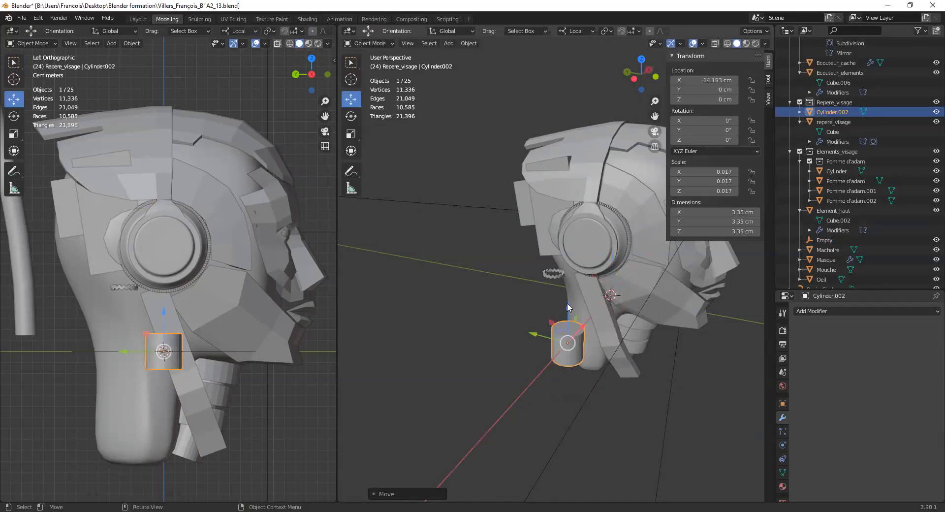
left_click_drag(567, 302, 572, 262)
middle_click_drag(583, 261, 542, 264)
scroll(517, 276, "up", 6)
middle_click_drag(457, 244, 478, 250)
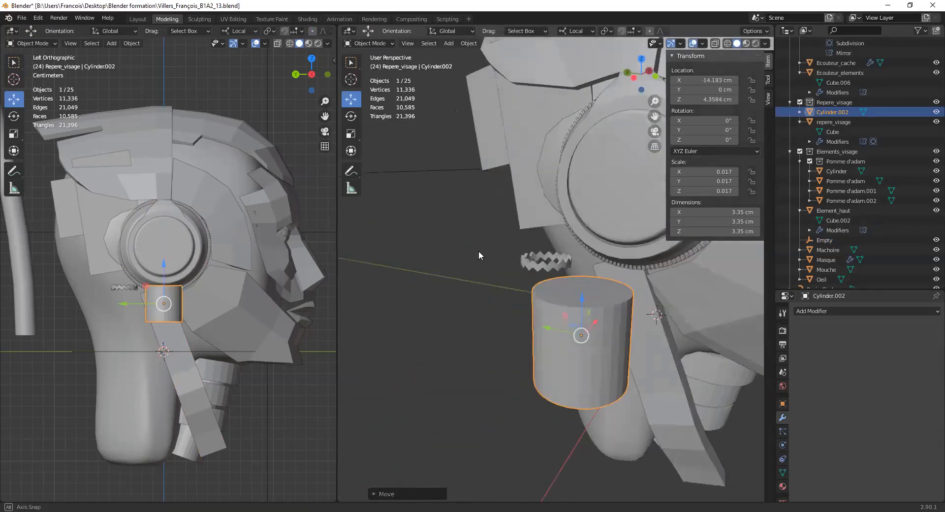
- Scale the cylinder below the zigzag ring down uniformly to about 1.93 cm
key("r")
right_click(590, 320)
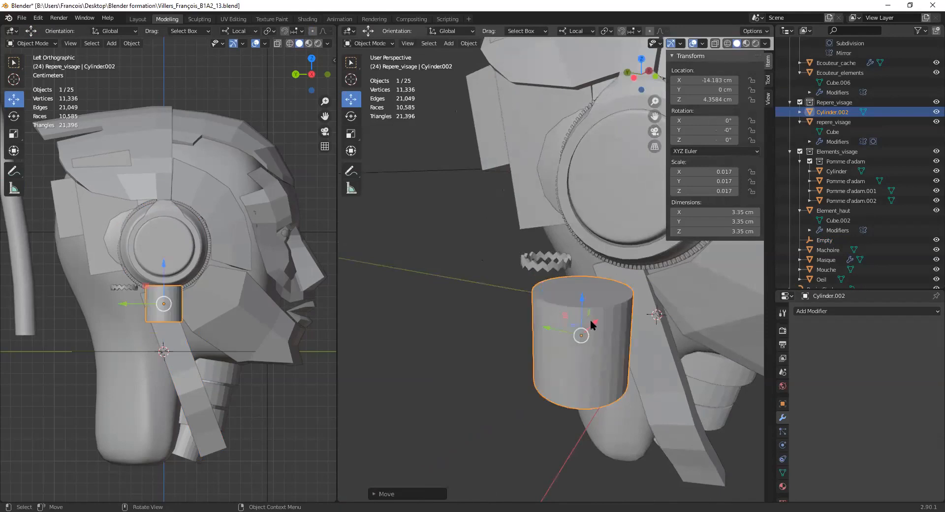
key("s")
left_click(595, 327)
mouse_move(595, 327)
middle_mouse_down()
mouse_move(553, 323)
mouse_move(603, 326)
mouse_move(593, 321)
middle_mouse_up()
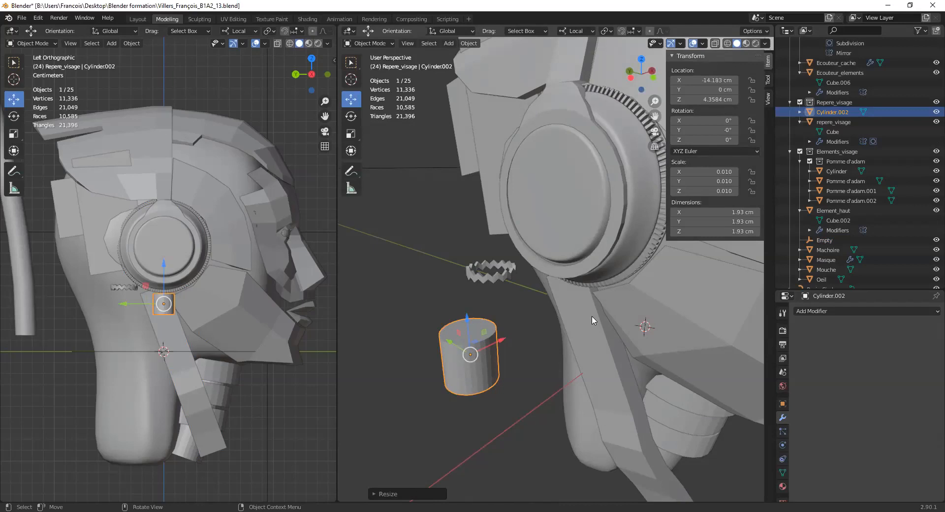
- Isolate the cylinder in local view to look at it alone, and return to the full scene
key("KP_Divide")
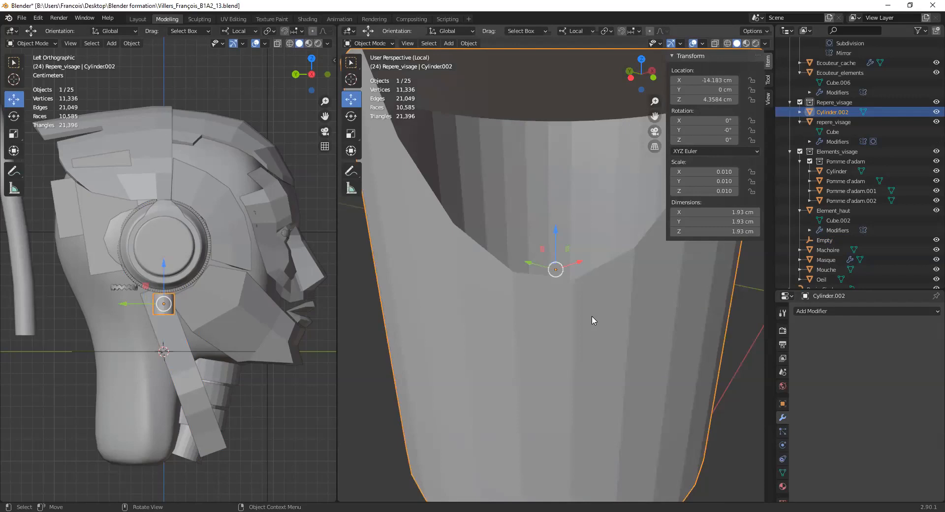
scroll(576, 239, "down", 10)
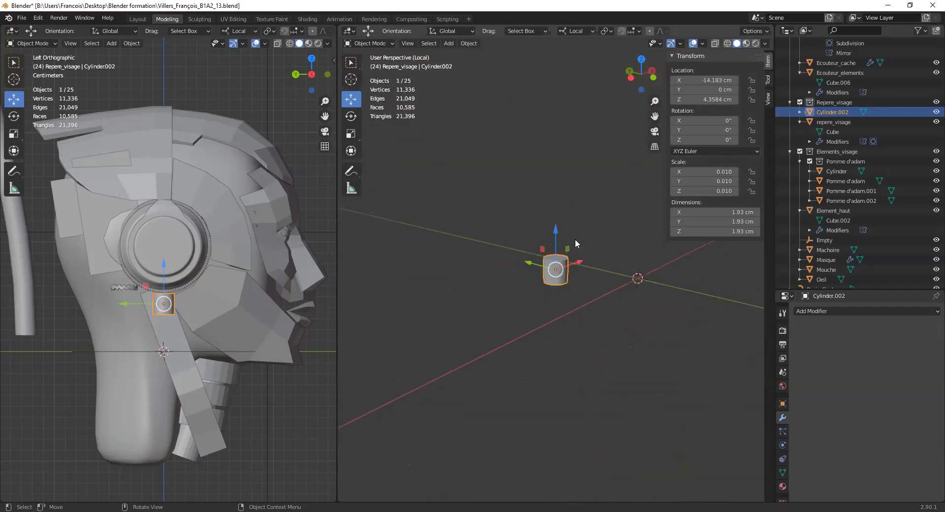
mouse_move(600, 246)
middle_mouse_down()
mouse_move(634, 236)
mouse_move(585, 255)
middle_mouse_up()
scroll(585, 250, "up", 6)
scroll(550, 244, "down", 5)
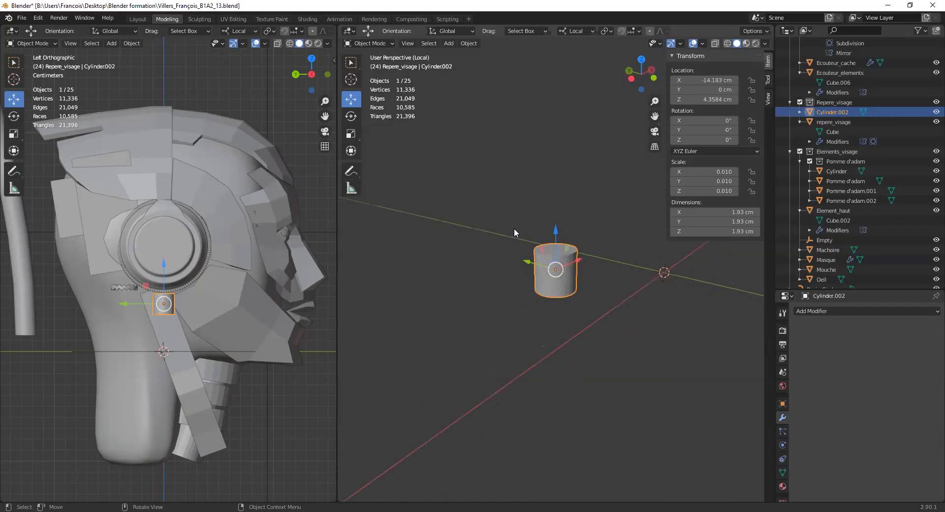
key("KP_Divide")
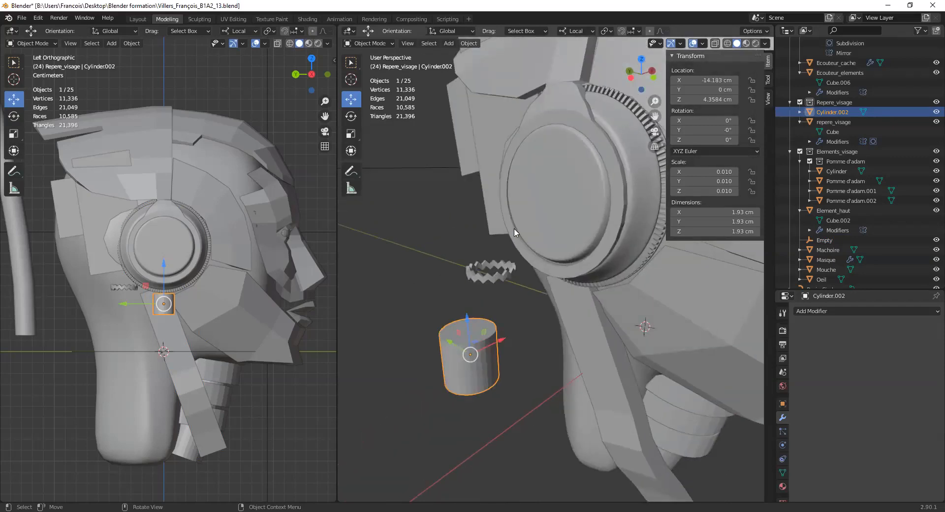
- Flatten the cylinder along Z and set its dimensions to 2 cm on X, 2 cm on Y and 0.5 cm on Z
scroll(523, 246, "down", 5)
middle_click_drag(510, 292, 516, 289)
scroll(516, 289, "up", 2)
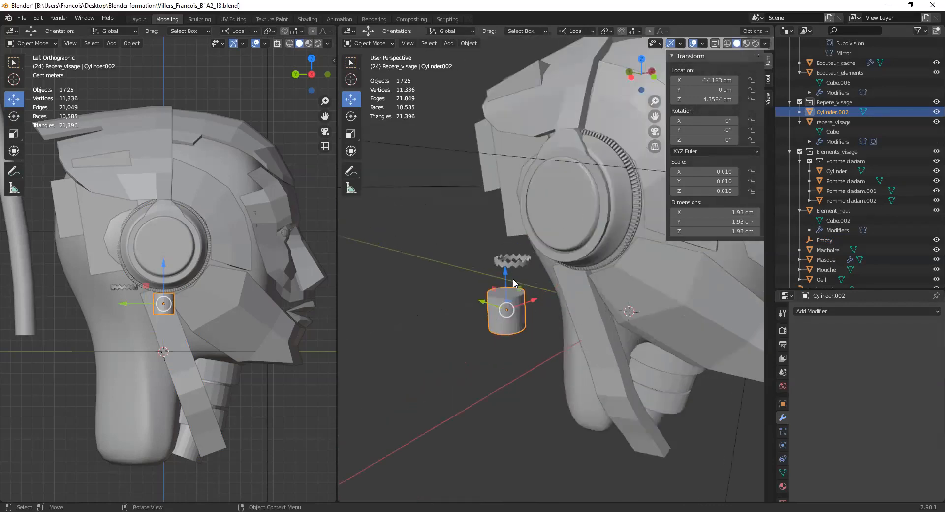
scroll(510, 279, "up", 2)
scroll(512, 285, "down", 1)
mouse_move(513, 293)
middle_mouse_down("shift")
mouse_move(532, 285)
mouse_move(514, 291)
middle_mouse_up("shift")
scroll(515, 291, "up", 3)
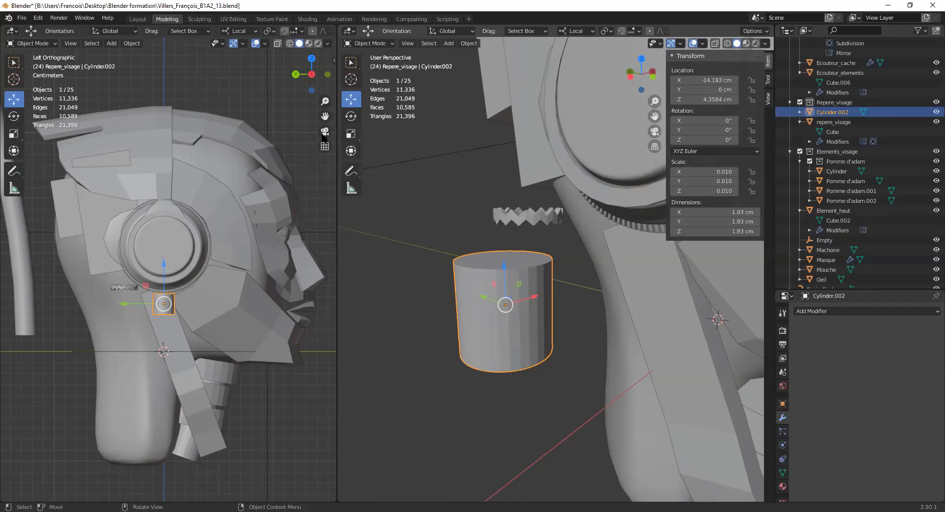
left_click(351, 133)
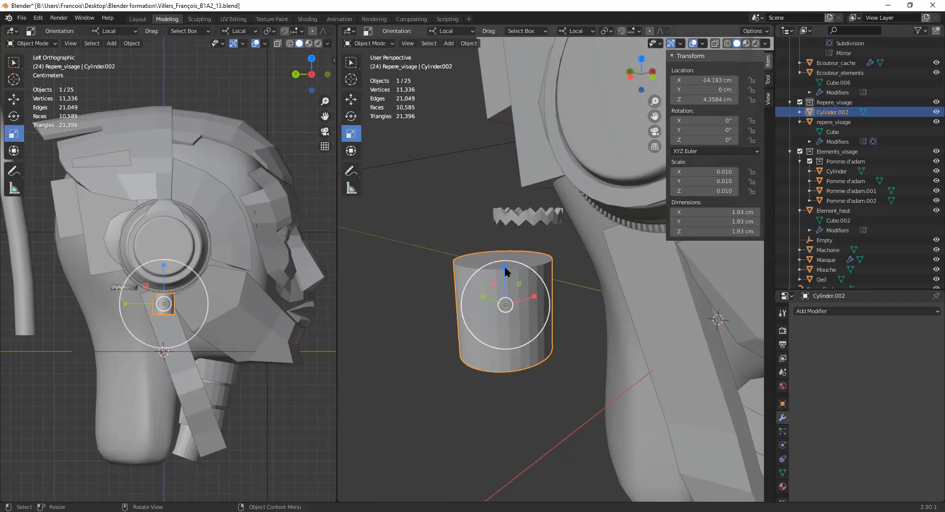
left_click_drag(506, 270, 506, 298)
left_click(730, 211)
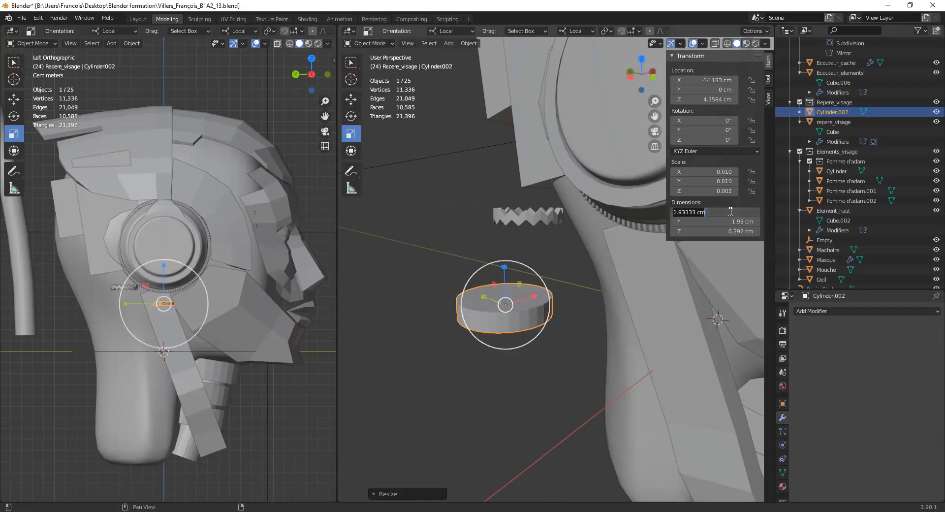
type("2")
key("Tab")
type("2")
key("Tab")
type("0.5")
key("Return")
middle_click_drag(506, 219, 541, 249)
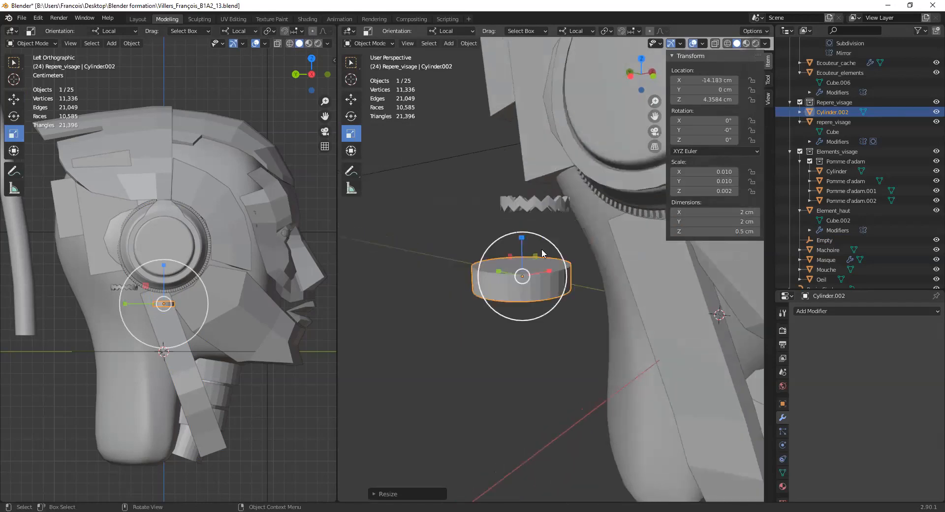
- Switch the flattened cylinder to Edit Mode with face selection
left_click(382, 43)
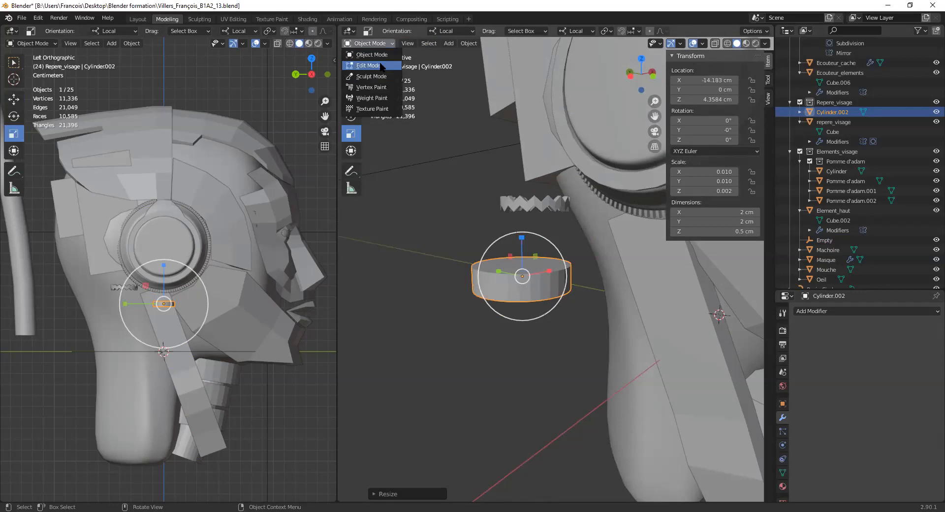
left_click(377, 58)
left_click(421, 43)
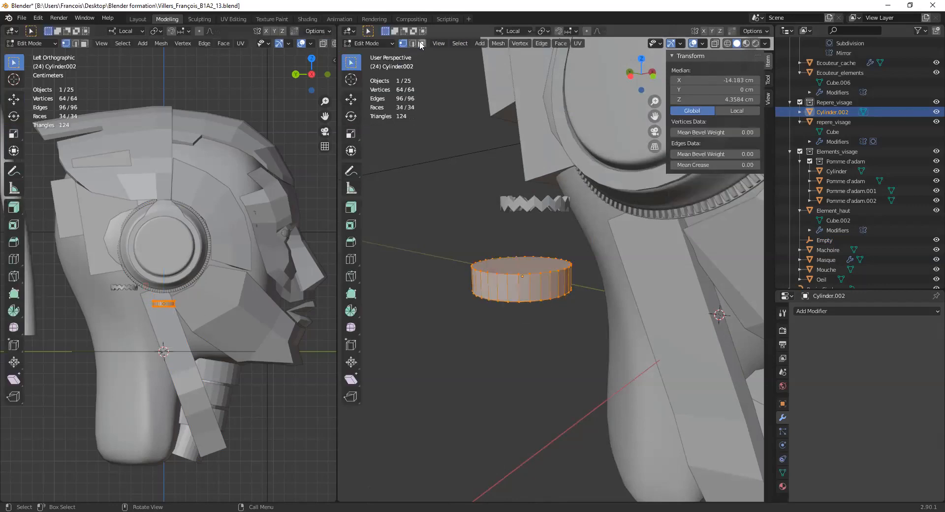
- Isolate the cylinder in local view and delete its top and bottom cap faces
left_click(511, 269)
middle_click_drag(511, 269, 521, 224)
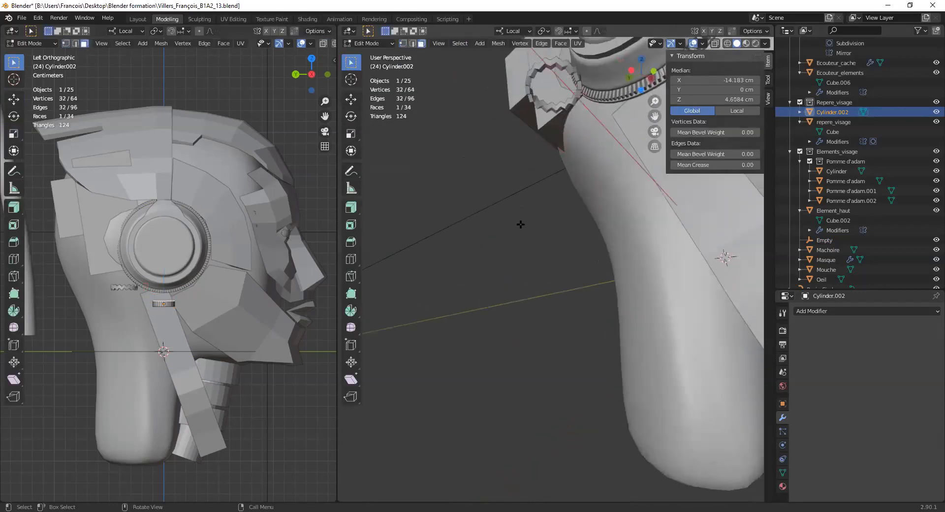
key("KP_Divide")
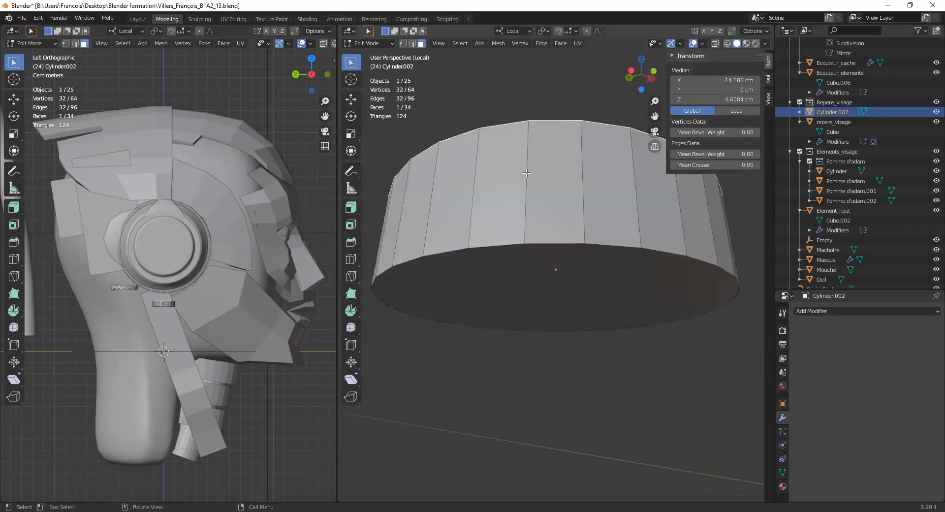
left_click(566, 267, "shift")
mouse_move(566, 267)
middle_mouse_down()
mouse_move(635, 310)
mouse_move(567, 315)
mouse_move(559, 261)
middle_mouse_up()
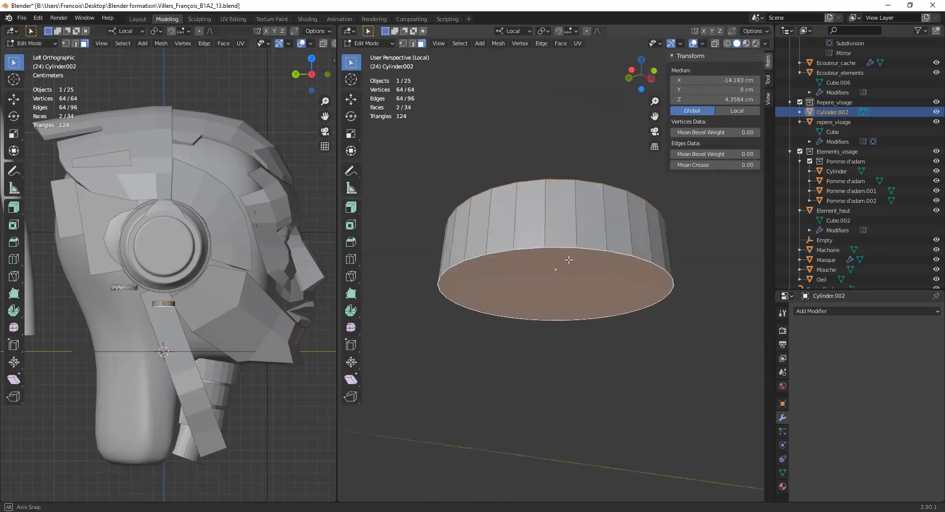
key("x")
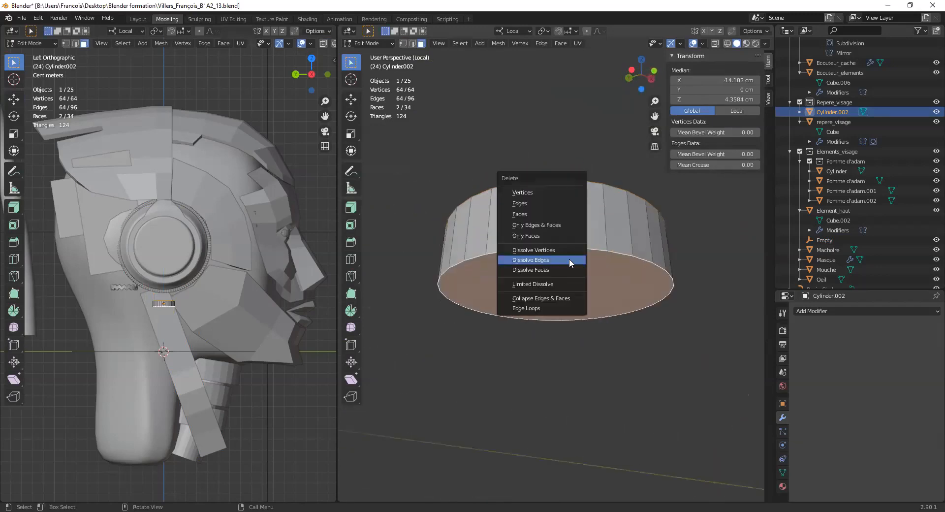
left_click(554, 214)
middle_click_drag(555, 212, 540, 266)
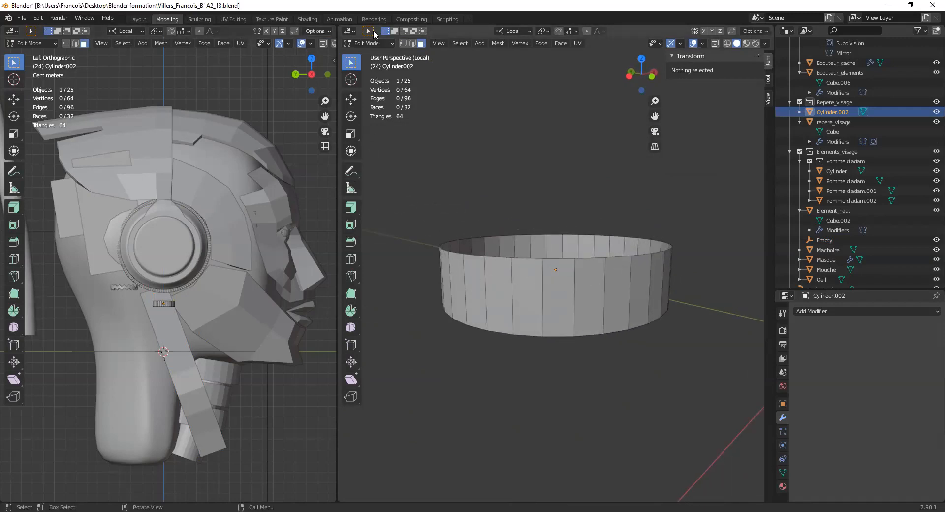
- Switch to edge selection and select two vertical edges on the cylinder wall, skipping the edge between them
left_click(545, 283)
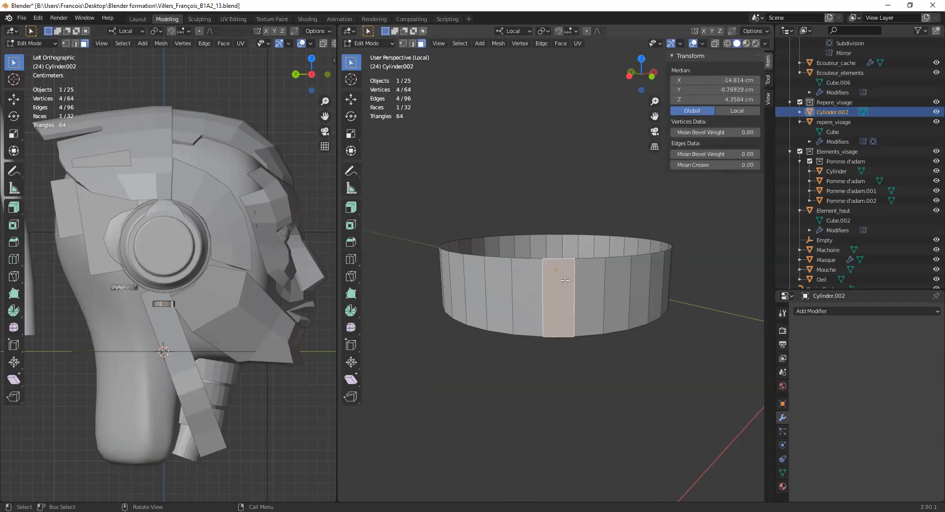
key("2")
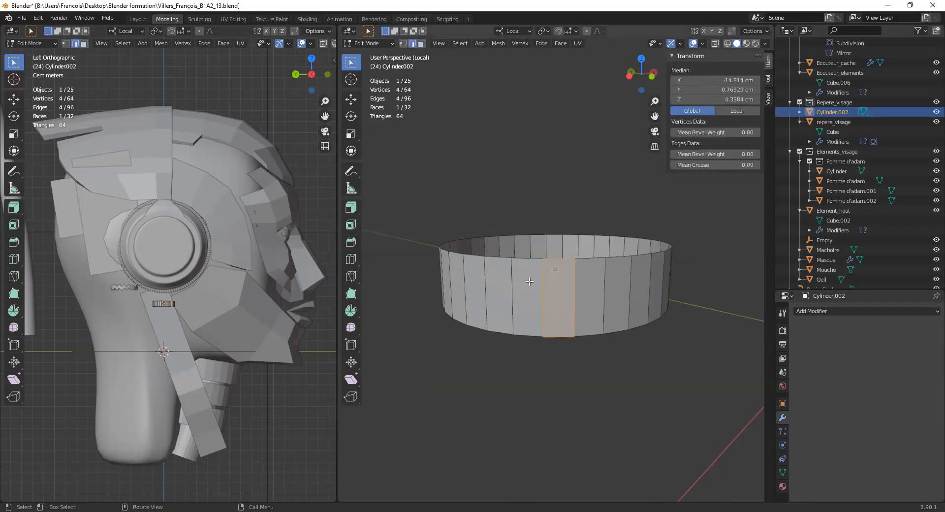
left_click(515, 283)
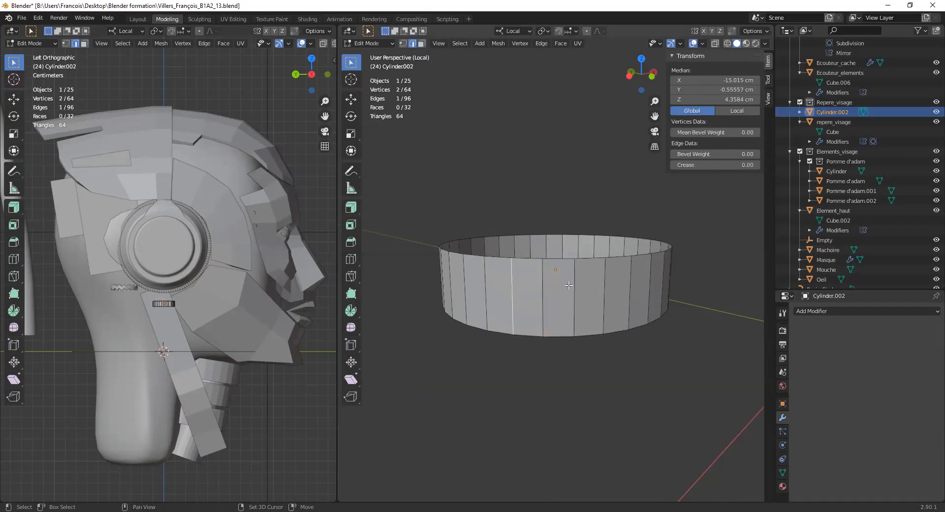
left_click(574, 284, "shift")
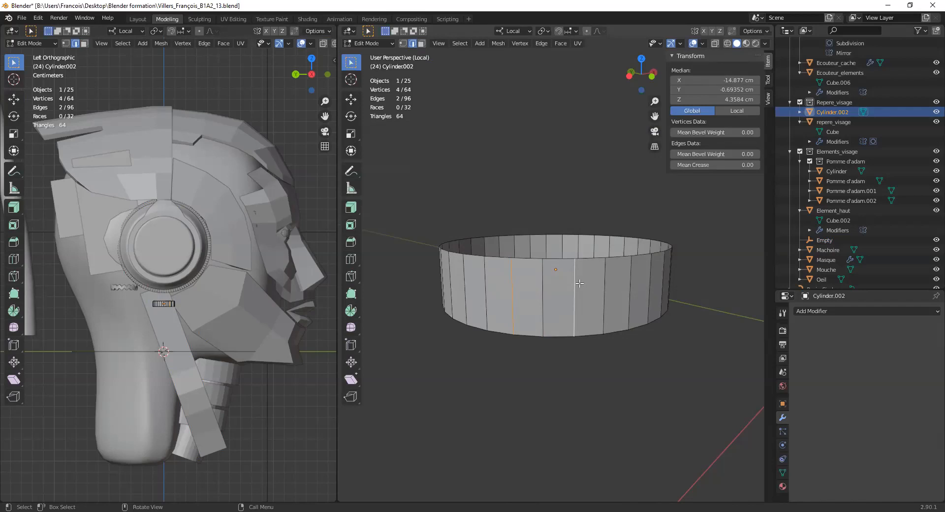
- From the front orthographic view with X-ray on, box-select every second vertical edge around the whole cylinder
key("KP_1")
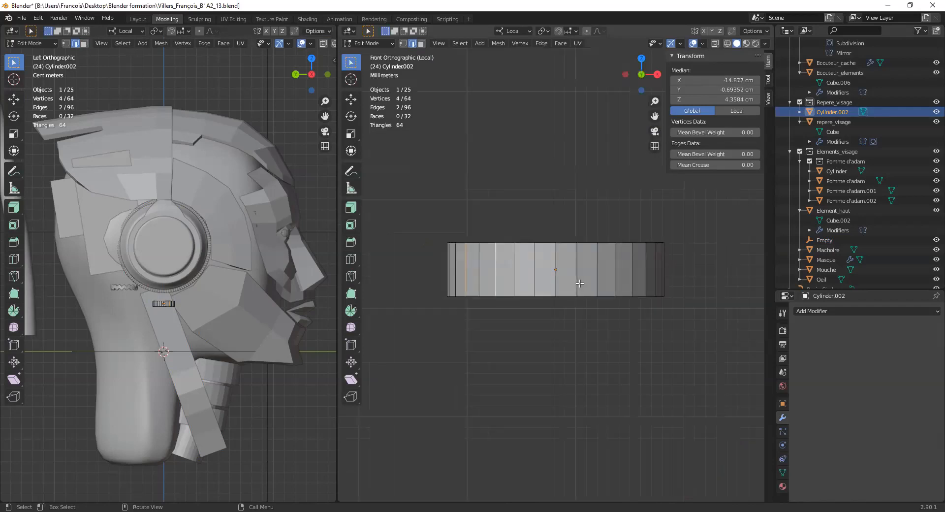
key("alt+z")
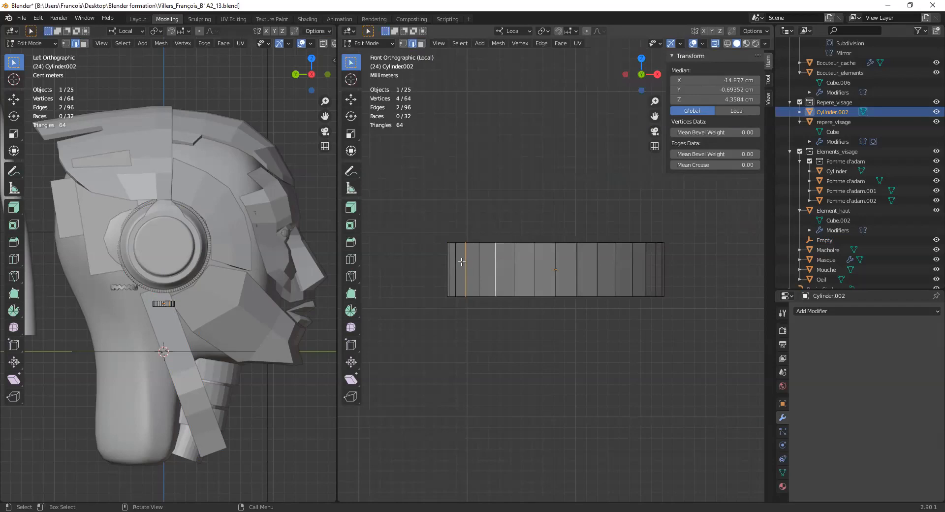
key("alt+z")
key("alt+z")
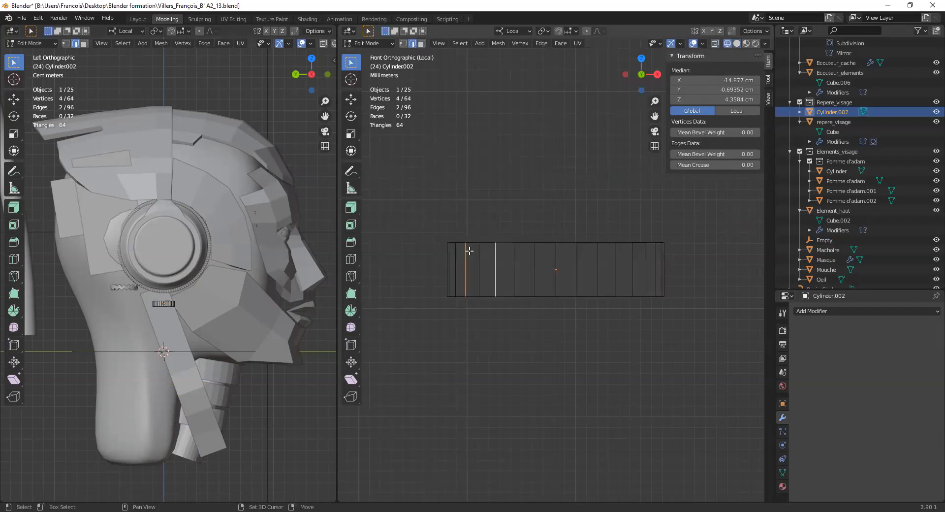
key("alt+z")
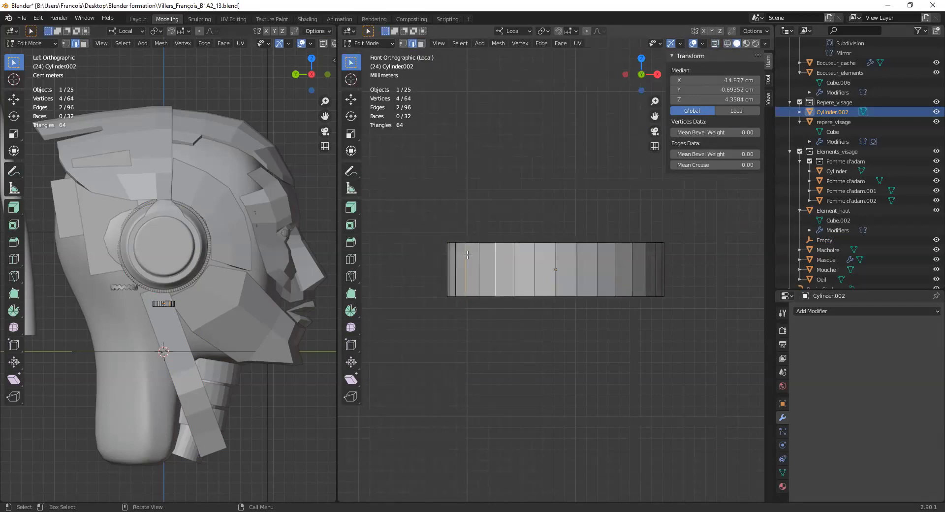
scroll(453, 255, "up", 1)
left_click_drag(445, 249, 450, 256)
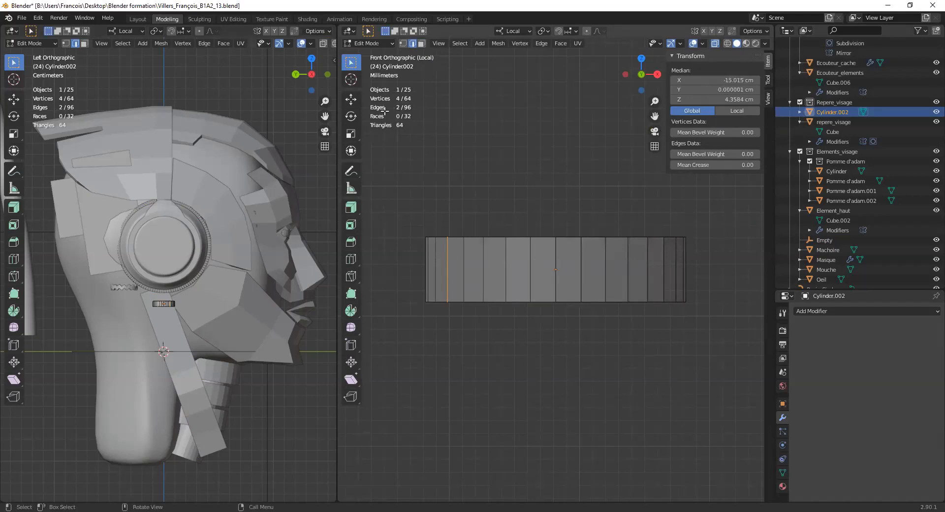
left_click_drag(481, 261, 682, 268, "shift")
key("b")
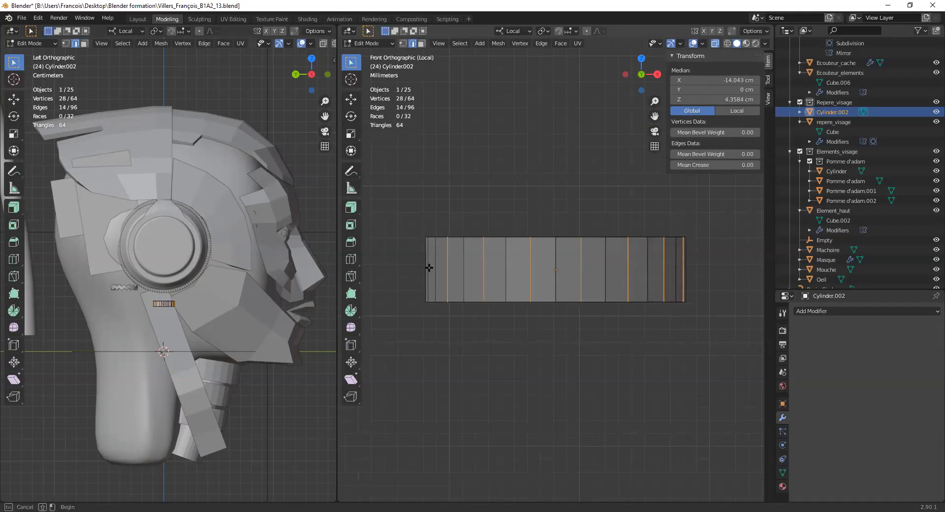
left_click_drag(427, 270, 433, 274)
middle_click_drag(436, 266, 480, 292)
- Move the selected edges up about 0.19 cm along Z to turn the cylinder into a zigzag ring, with X-ray off
middle_click_drag(594, 311, 494, 268)
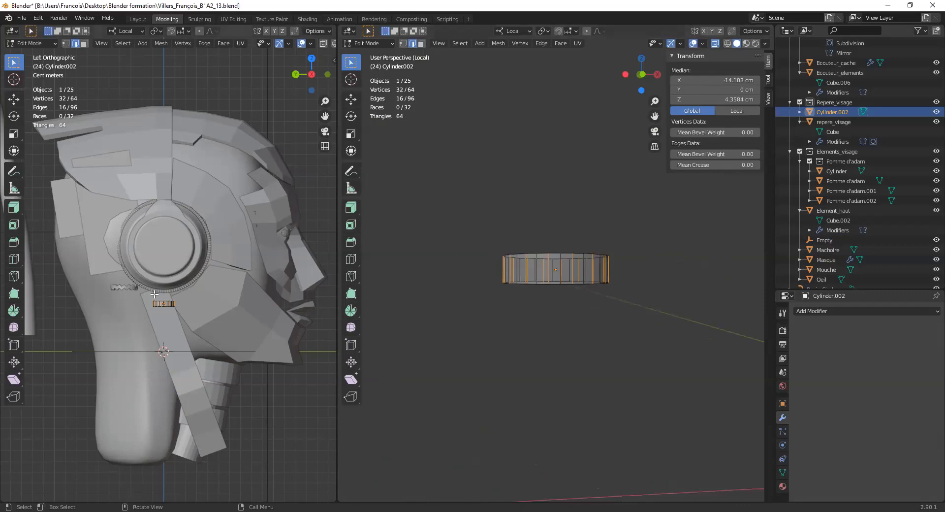
middle_click_drag(576, 254, 560, 256)
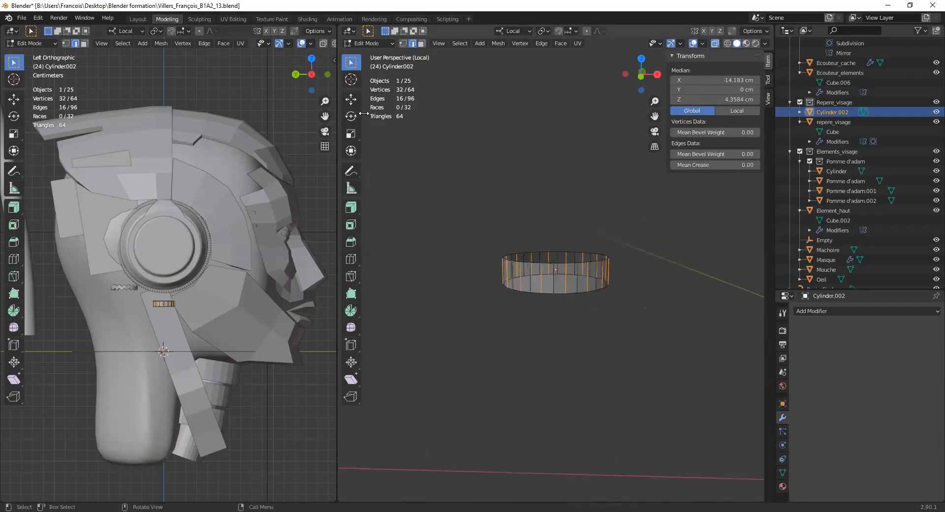
left_click(351, 99)
left_click_drag(555, 233, 557, 221)
key("alt+z")
scroll(540, 235, "up", 2)
middle_click_drag(540, 234, 562, 247)
left_click_drag(556, 219, 557, 221)
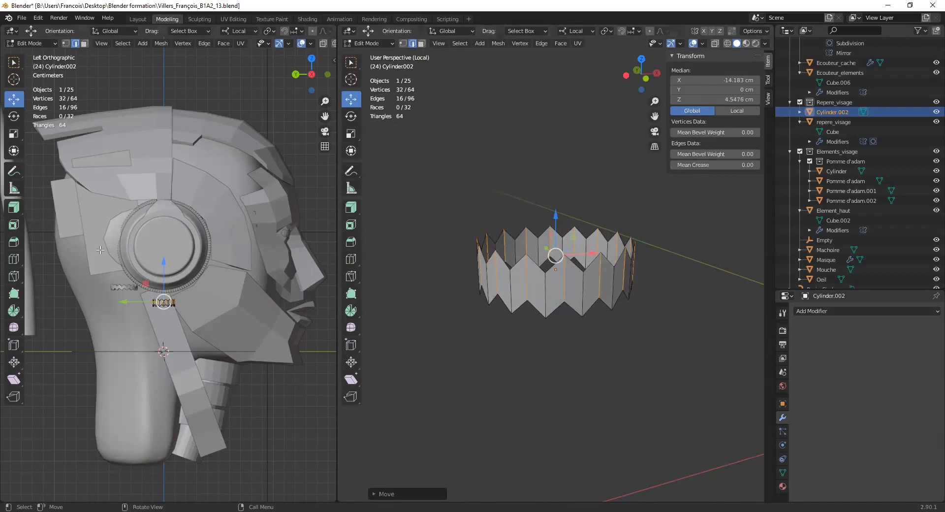
middle_click_drag(152, 274, 118, 302)
scroll(108, 314, "up", 3)
scroll(108, 315, "up", 2)
middle_click_drag(91, 359, 116, 327)
scroll(569, 310, "down", 1)
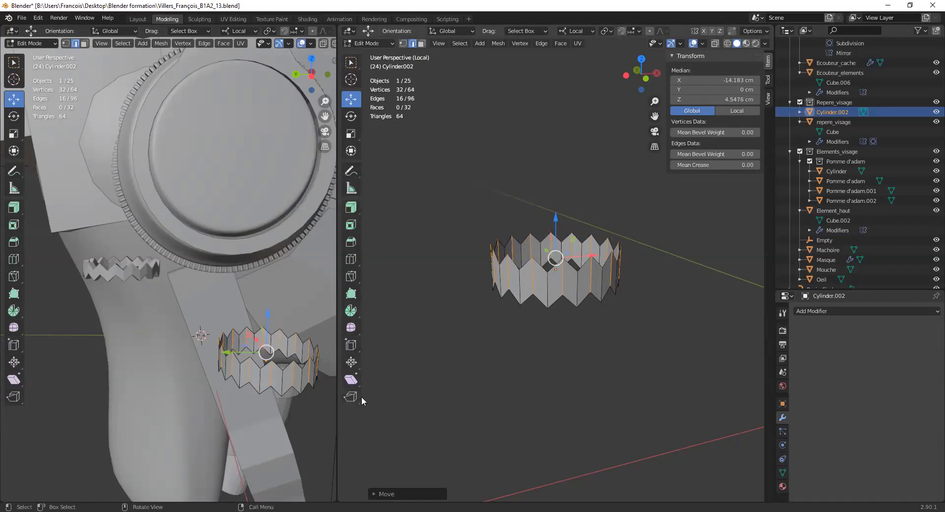
- Hide the 3D viewport's toolbar and show it again
key("t")
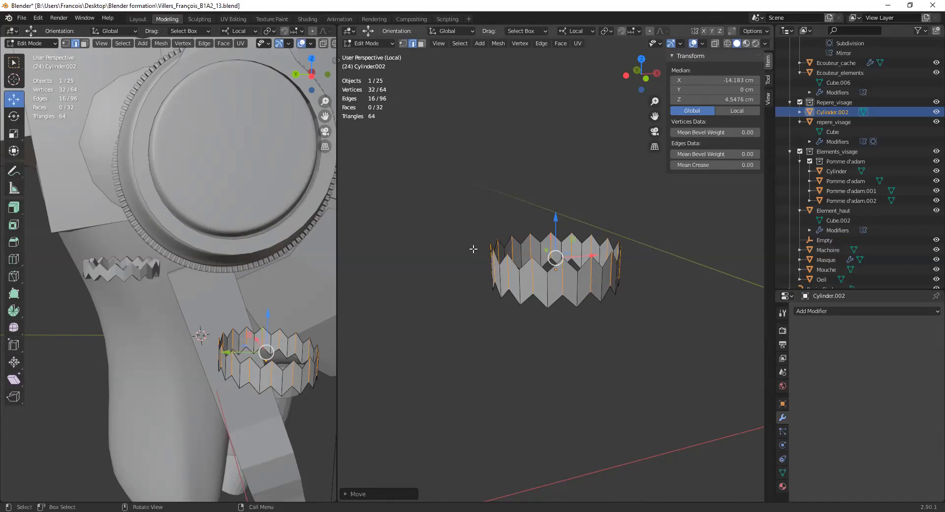
key("t")
key("t")
left_click(438, 43)
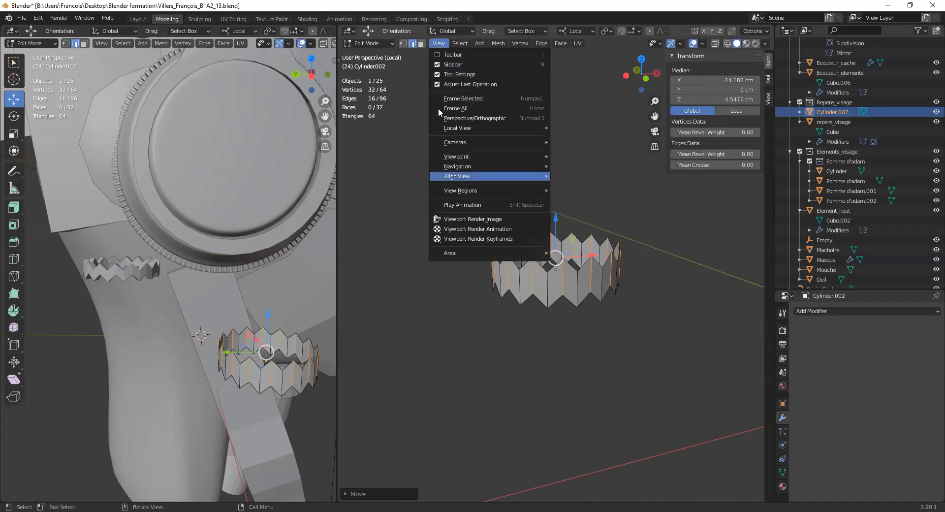
left_click(447, 56)
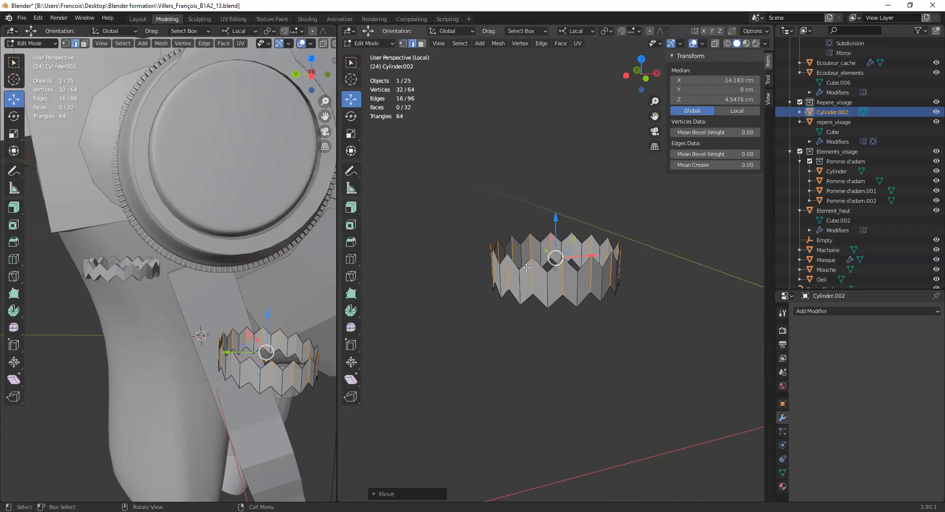
- Switch to face selection and select all faces of the zigzag ring
left_click(438, 43)
left_click(438, 43)
left_click(421, 44)
left_click_drag(437, 146, 673, 346)
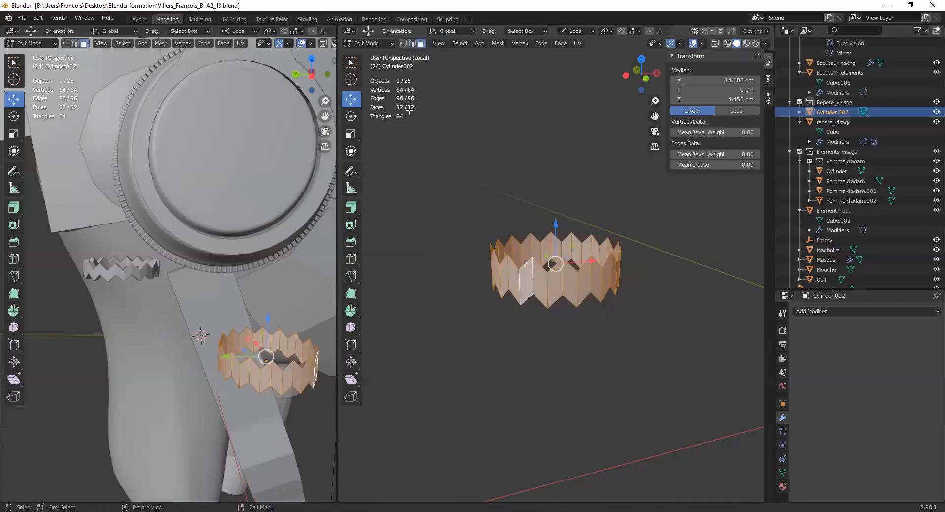
- Try Extrude Region on the ring's selected faces and undo the extrusion
left_click(351, 207)
left_click(351, 207)
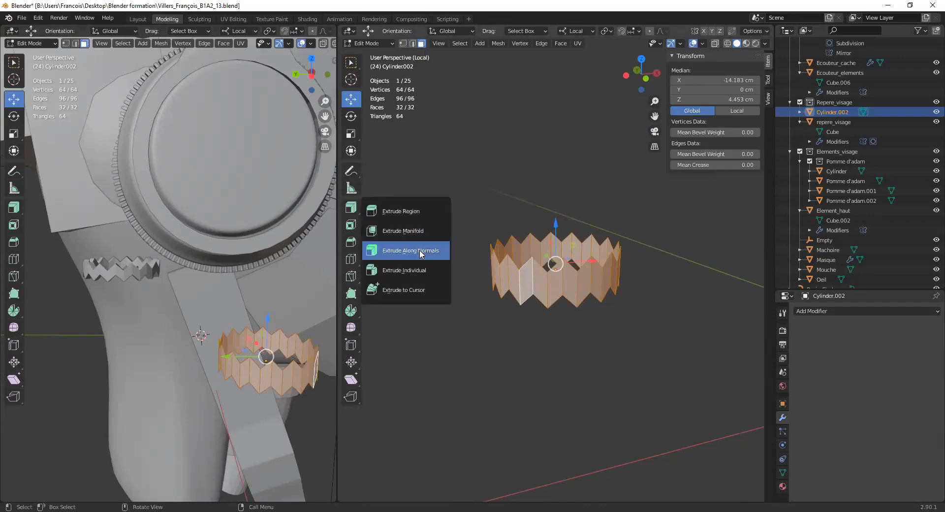
left_click(420, 213)
left_click_drag(555, 252, 564, 246)
middle_click_drag(564, 245, 660, 239)
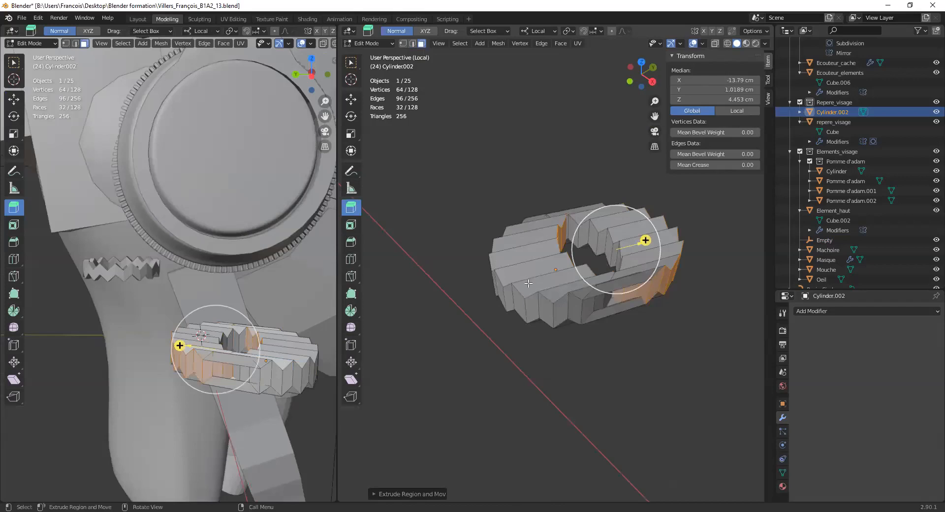
key("ctrl+z")
- Thicken the zigzag ring outward with Extrude Along Normals, to an outer diameter of about 2.21 cm
left_click(357, 207)
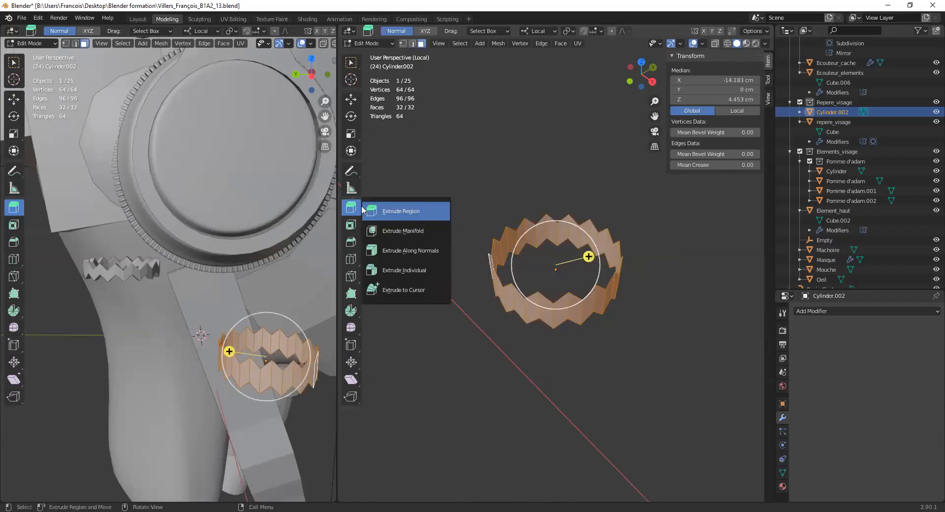
left_click(421, 252)
left_click_drag(605, 252, 506, 418)
middle_click_drag(422, 401, 647, 270)
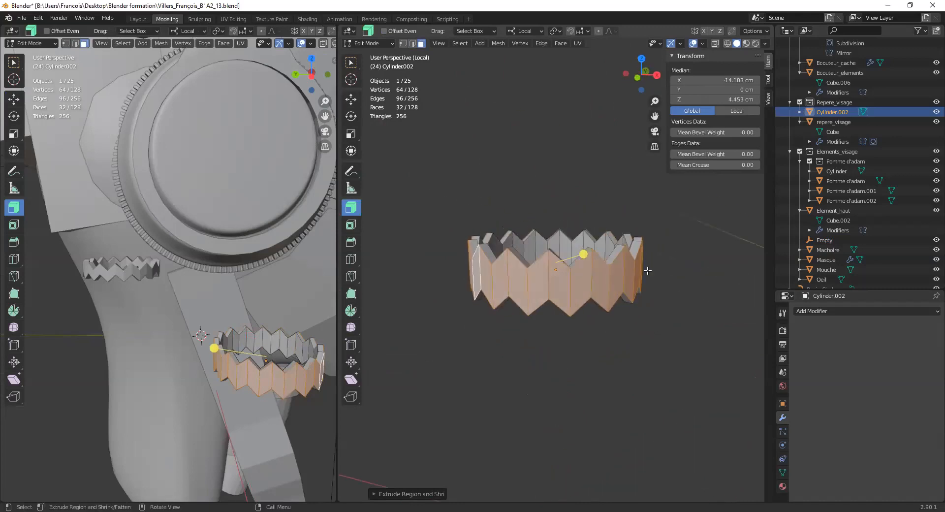
scroll(647, 270, "down", 2)
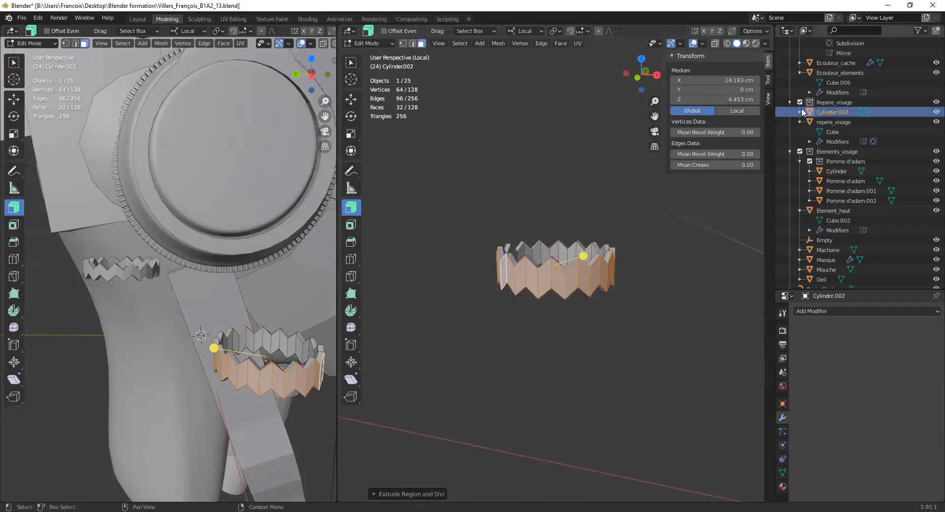
- Return to Object Mode, select the zigzag ring and leave local view to show the full scene
left_click(383, 43)
key("Tab")
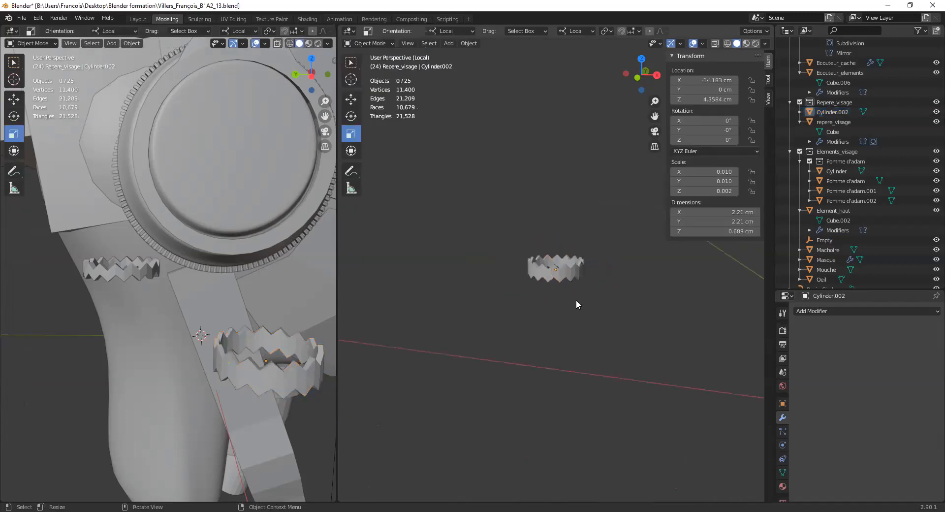
left_click(555, 268)
middle_click_drag(555, 275, 602, 320)
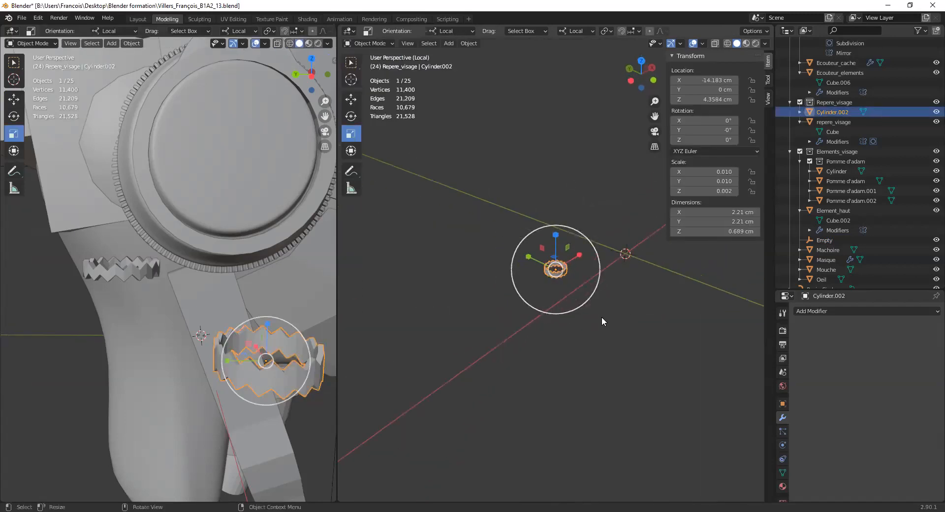
key("KP_Divide")
- Select the existing curved Bezier tube behind the head and examine it against the rest of the model
middle_click_drag(442, 246, 403, 212)
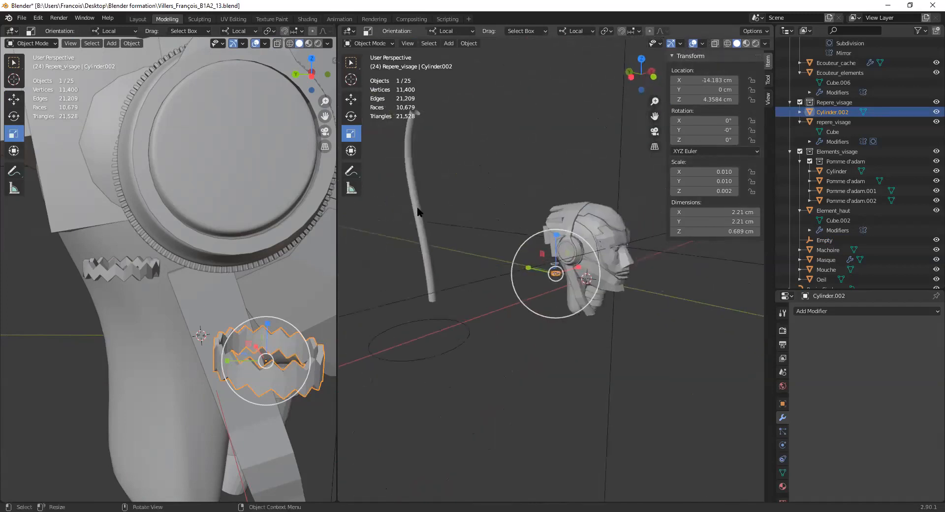
left_click(417, 209)
scroll(588, 303, "up", 8)
middle_click_drag(668, 333, 605, 311, "shift")
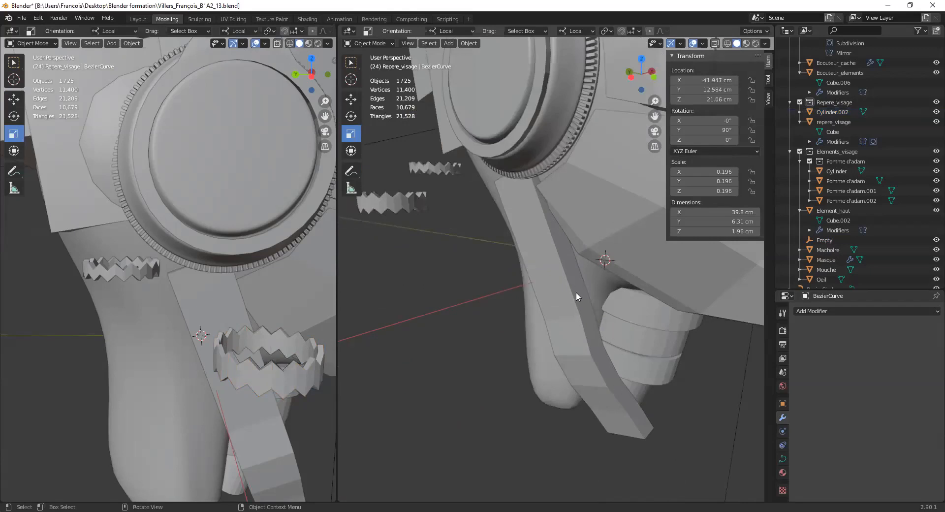
scroll(604, 335, "down", 10)
mouse_move(579, 293)
middle_mouse_down()
mouse_move(589, 282)
mouse_move(490, 289)
mouse_move(586, 302)
middle_mouse_up()
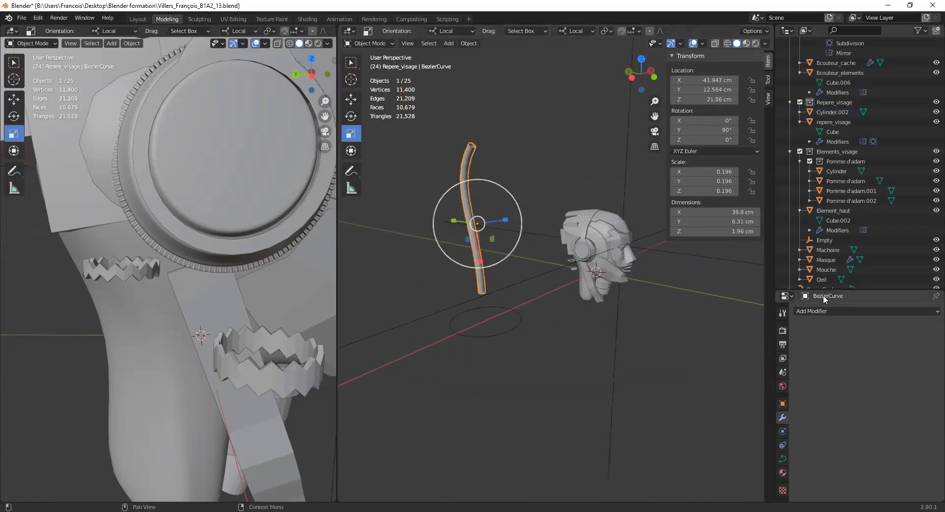
- Add a new Bezier curve to the scene
left_click(448, 43)
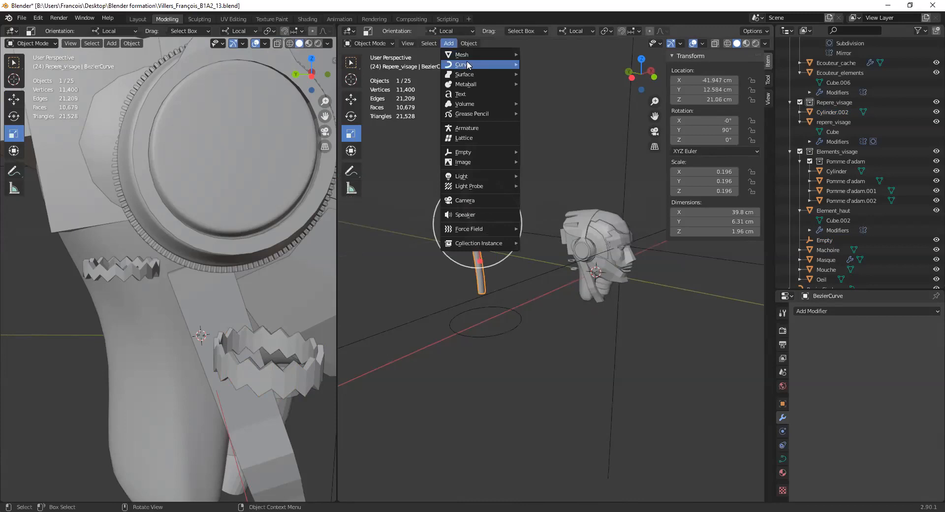
mouse_move(459, 65)
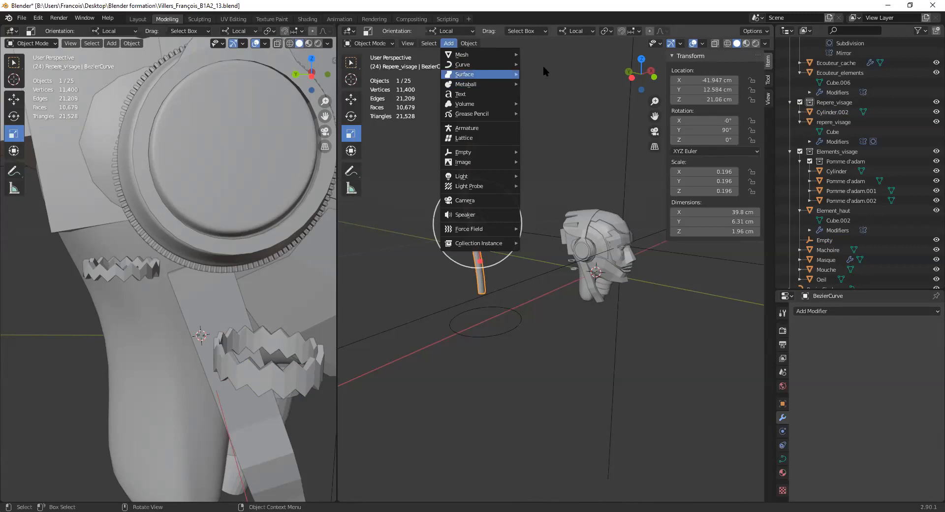
left_click(430, 44)
mouse_move(450, 45)
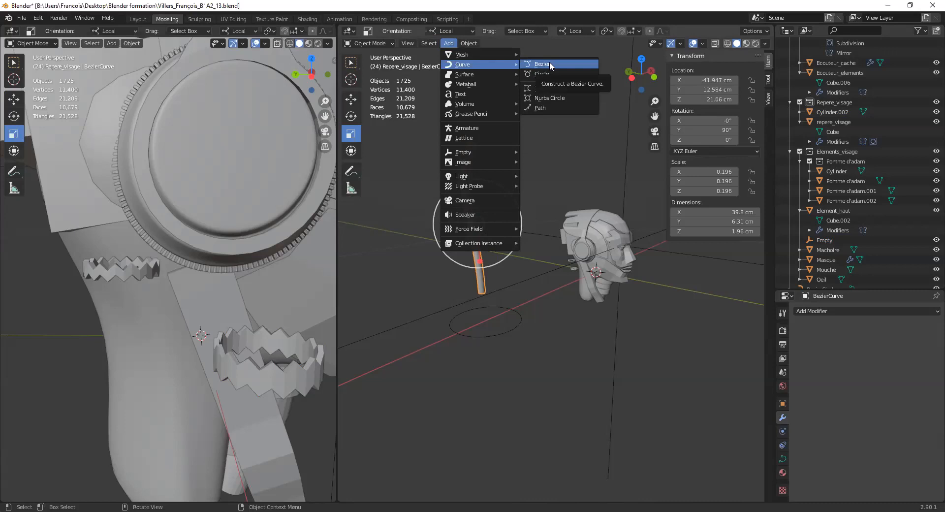
left_click(550, 63)
scroll(522, 155, "down", 6)
scroll(557, 158, "up", 1)
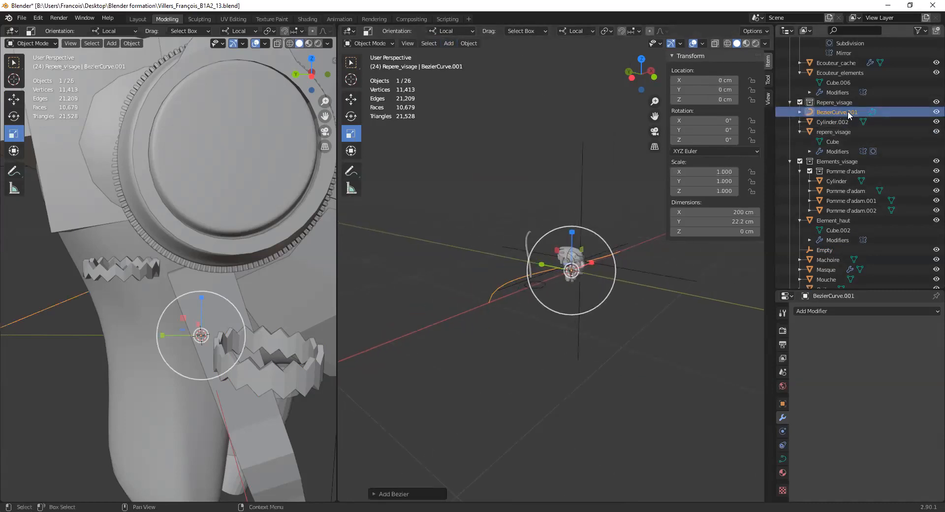
- Exclude the Ecouteur collection from the view layer to hide the headphone parts
scroll(846, 113, "up", 1)
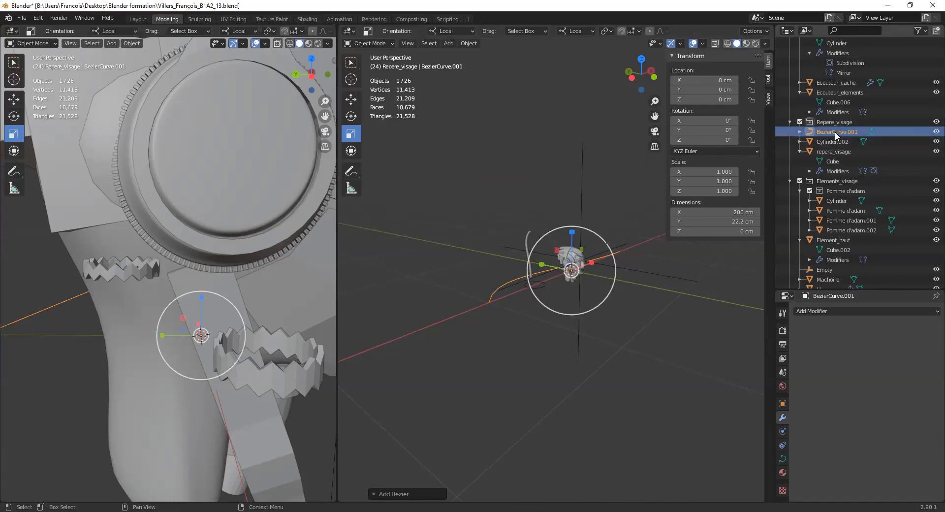
scroll(831, 139, "up", 3)
left_click(800, 81)
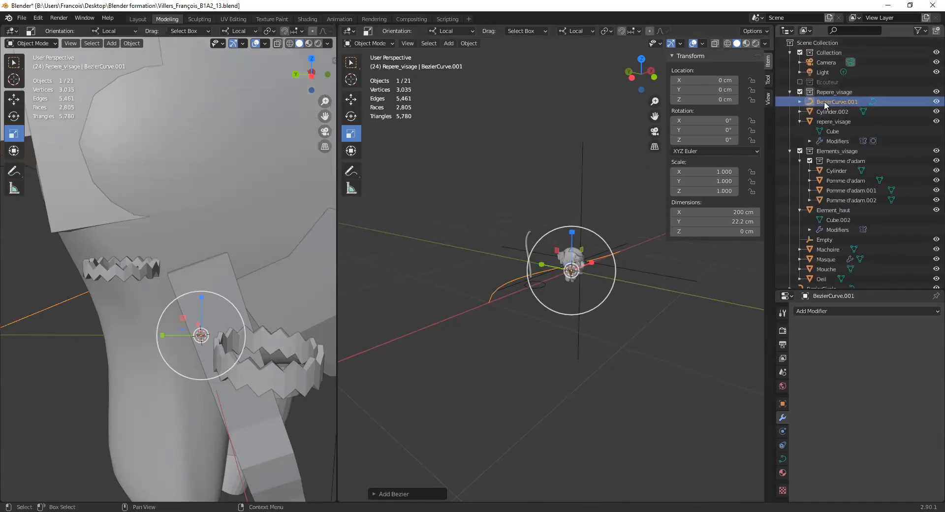
middle_click_drag(598, 274, 581, 257)
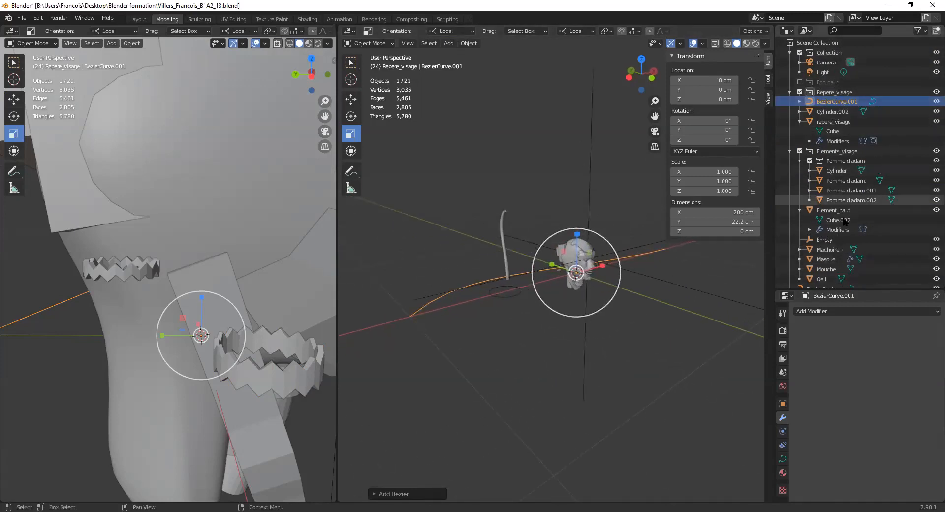
- Rename the Mouche object in the Elements_visage collection as Bouche
left_click(827, 269)
key("KP_Decimal")
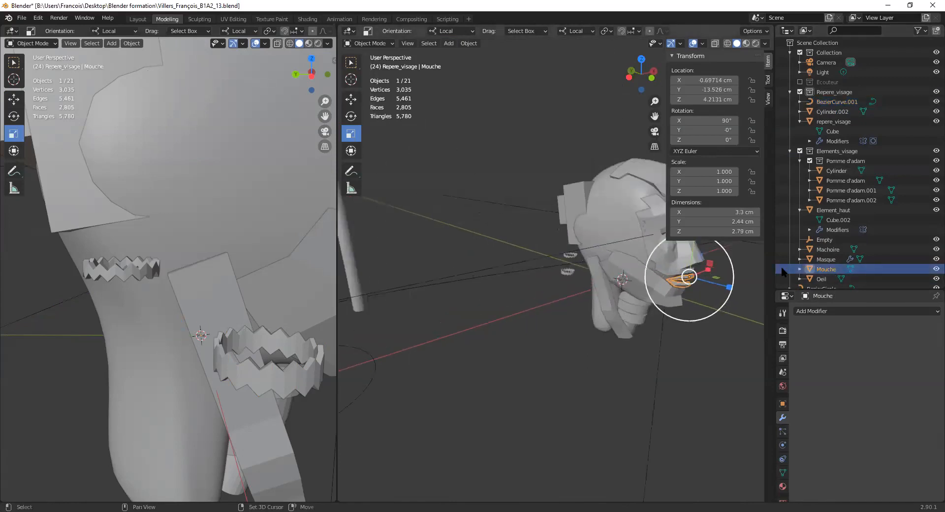
left_click_drag(825, 272, 788, 272)
type("B")
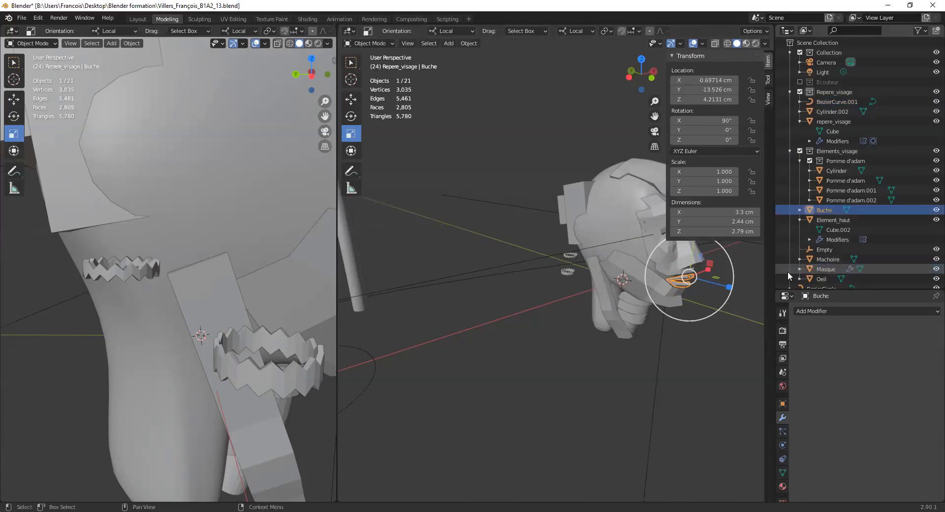
double_click(823, 210)
left_click(823, 211)
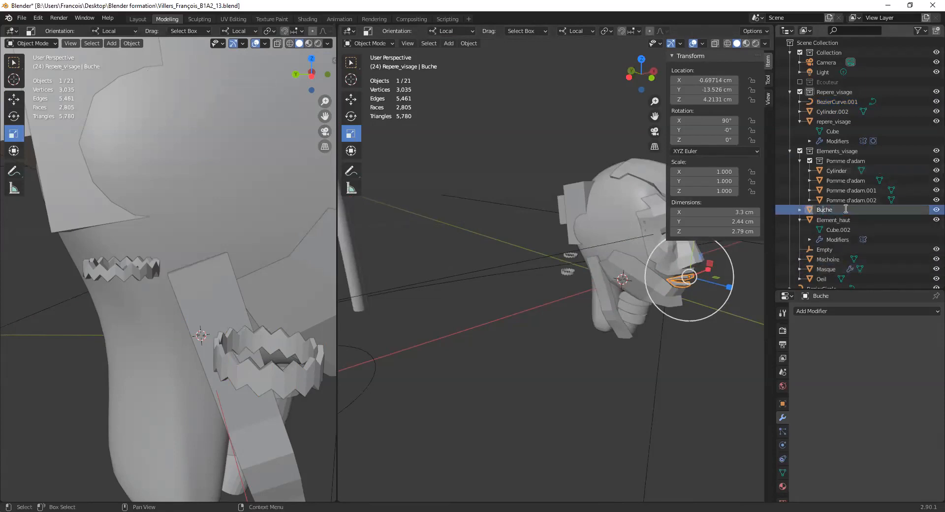
key("Return")
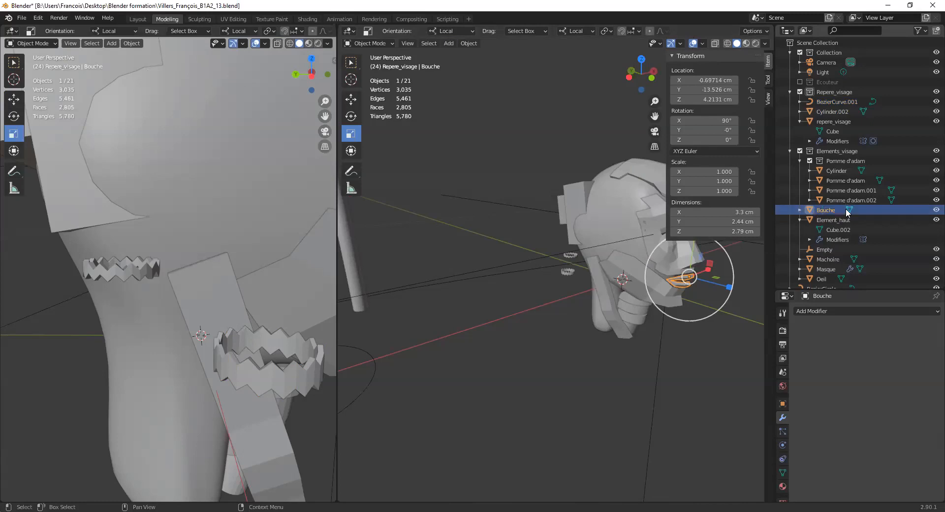
- Reselect the new Bezier curve and set its Y rotation to 90°
scroll(464, 287, "down", 3)
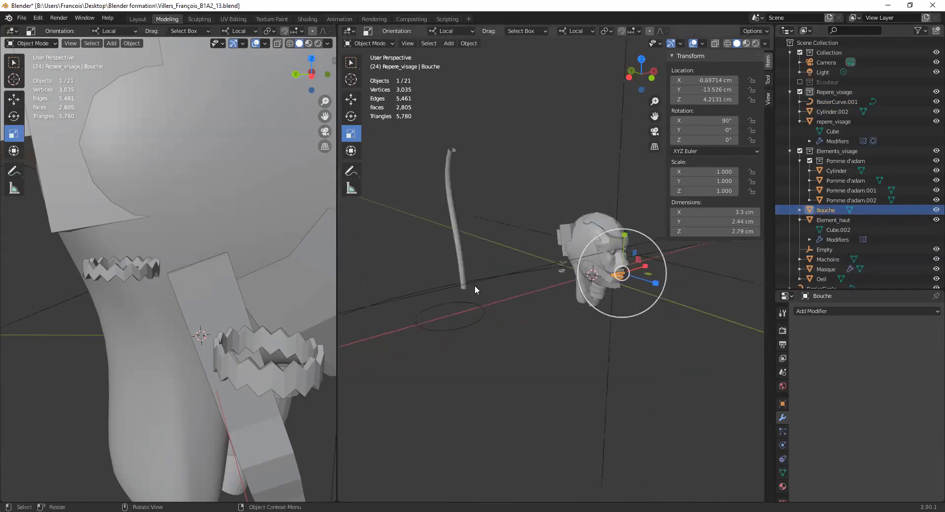
left_click(536, 277)
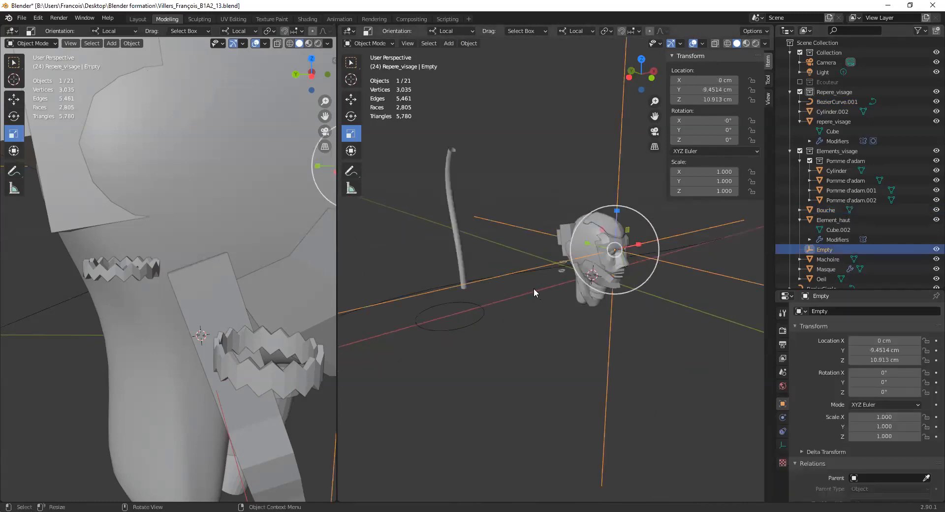
left_click(533, 288)
left_click(411, 297)
left_click(514, 282)
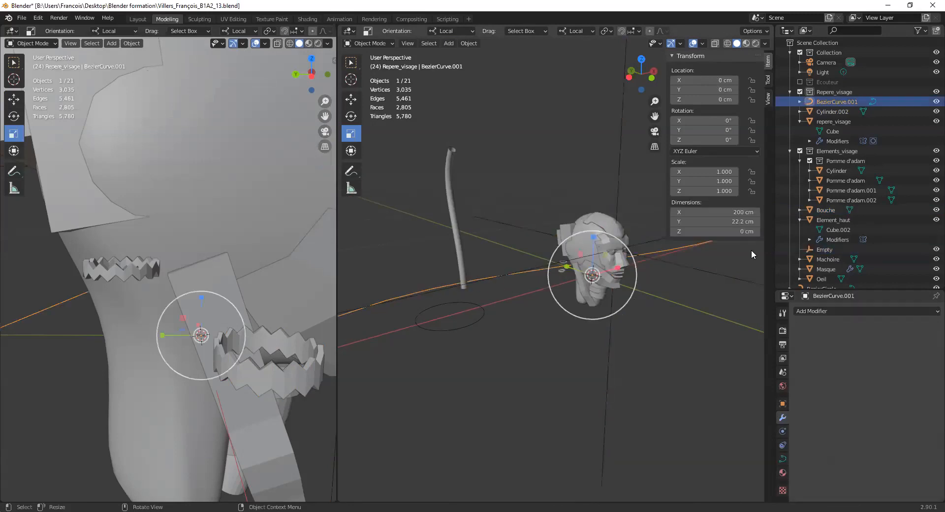
scroll(564, 264, "down", 3)
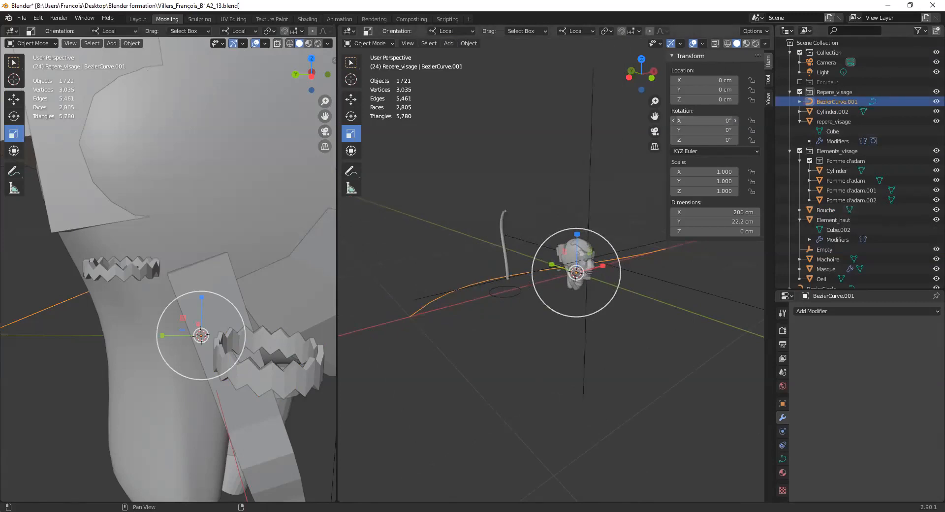
mouse_move(704, 129)
left_mouse_down()
mouse_move(723, 130)
mouse_move(704, 130)
left_mouse_up()
left_click(726, 130)
type("90")
key("Return")
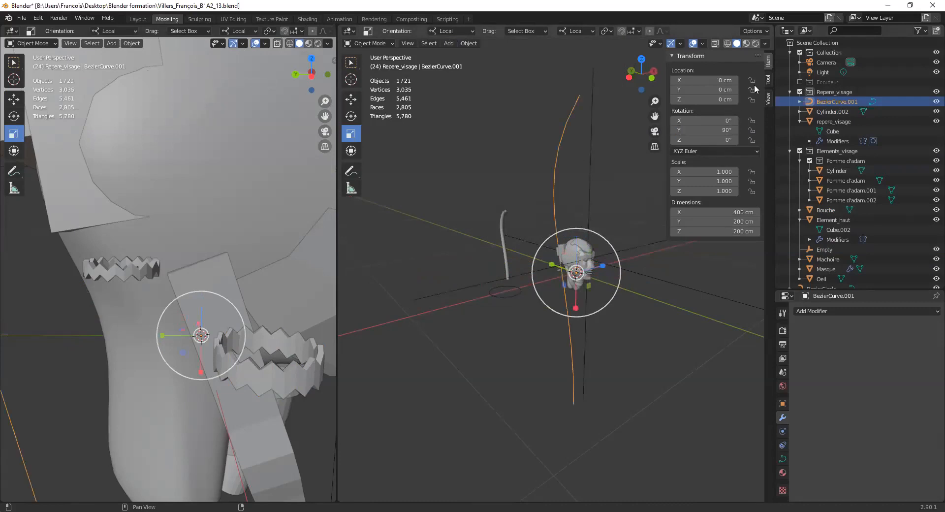
- Shorten the upright Bezier curve by scaling it along its local X axis to about 0.453
left_click_drag(576, 309, 576, 289)
middle_click_drag(557, 246, 595, 243)
scroll(595, 243, "up", 2)
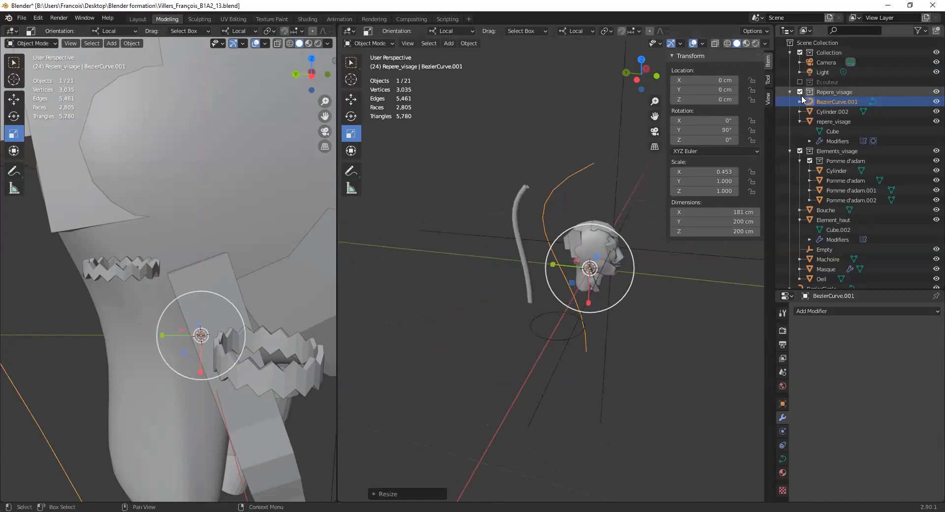
- Open the new Bezier curve in Edit Mode and show it in the left orthographic view
left_click(800, 102)
left_click(821, 112)
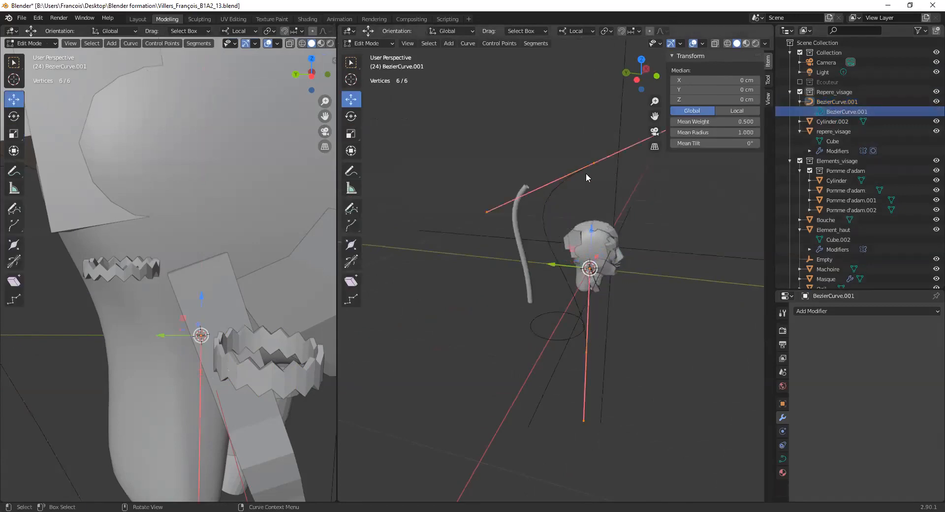
scroll(146, 255, "down", 5)
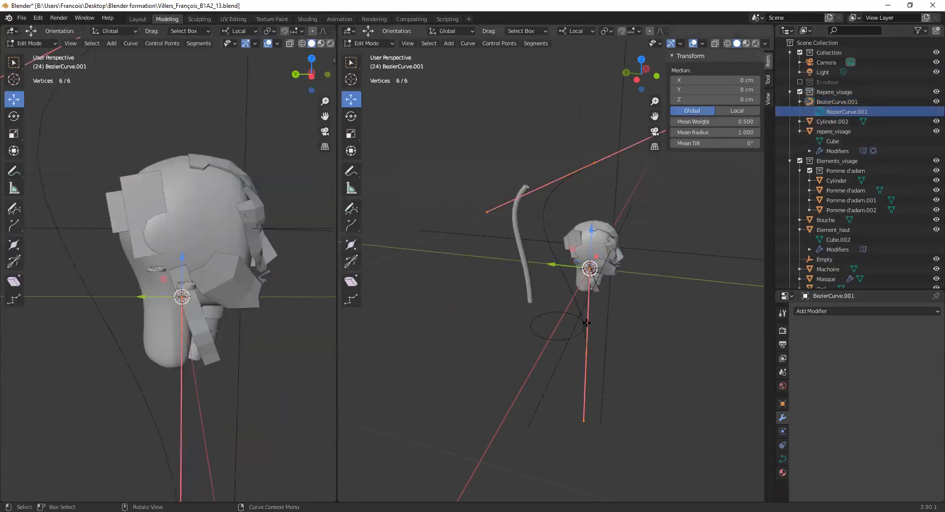
middle_click_drag(478, 265, 576, 250)
mouse_move(233, 157)
middle_mouse_down()
mouse_move(211, 158)
mouse_move(220, 150)
mouse_move(233, 157)
mouse_move(227, 167)
middle_mouse_up()
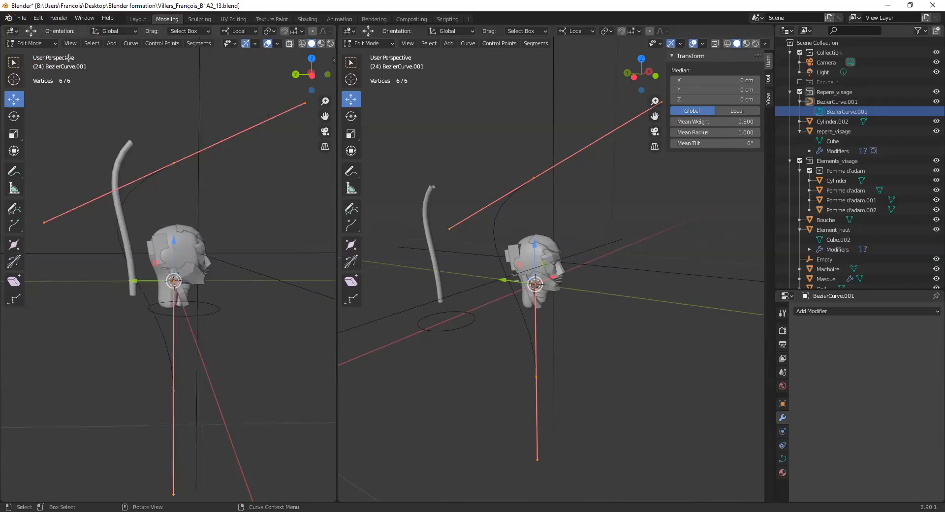
key("ctrl+KP_3")
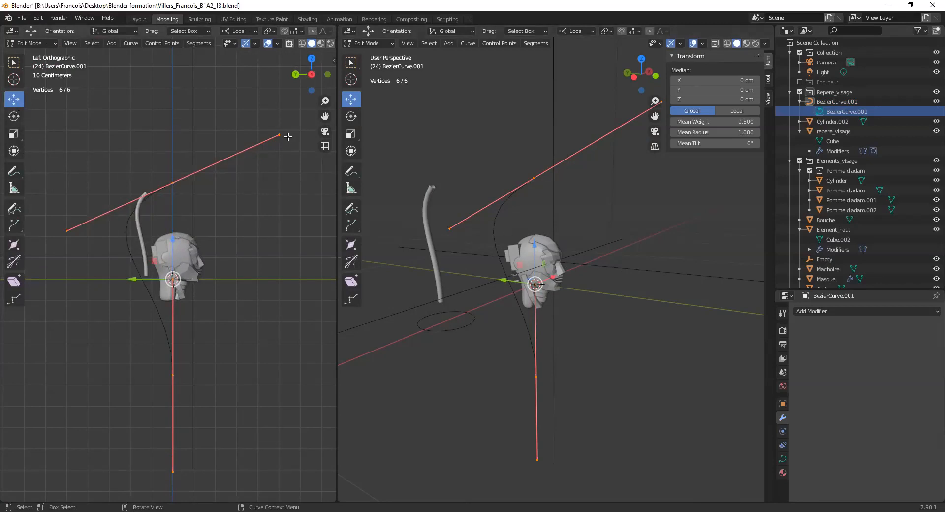
- Select the curve's upper control point and move it to about Y 2.55 cm, Z 41.16 cm
left_click(257, 144)
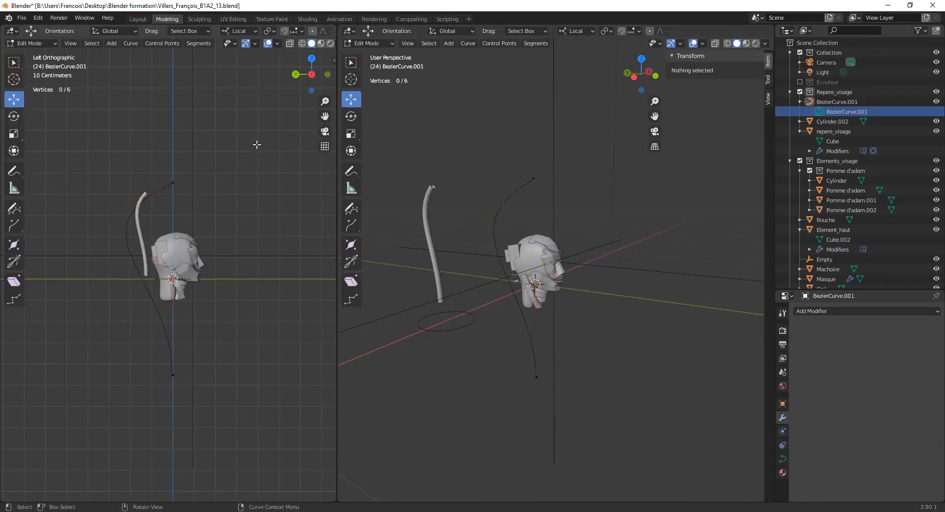
left_click(173, 181)
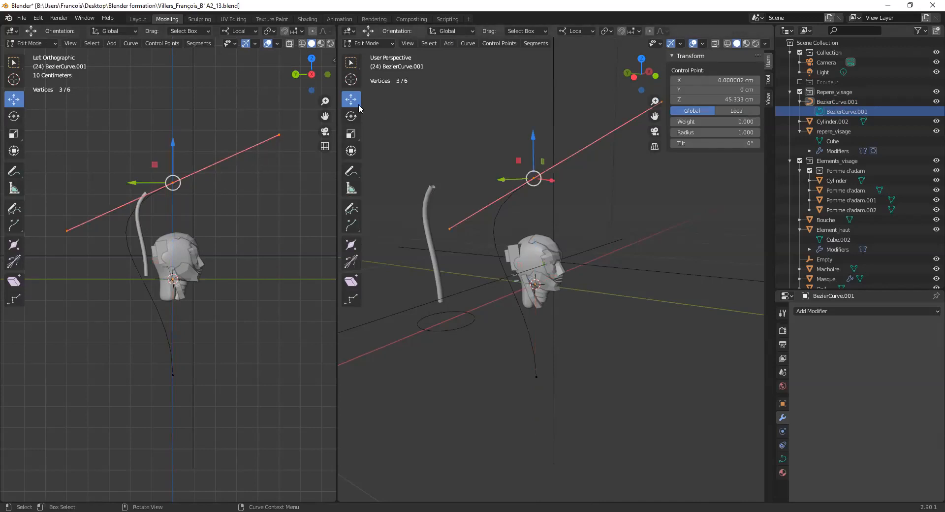
left_click(266, 138)
left_click(173, 183)
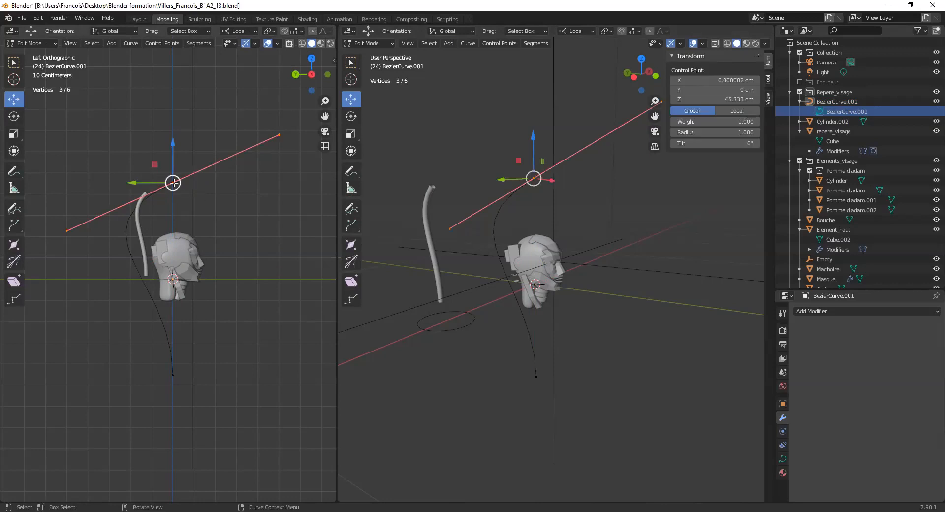
left_click(148, 173)
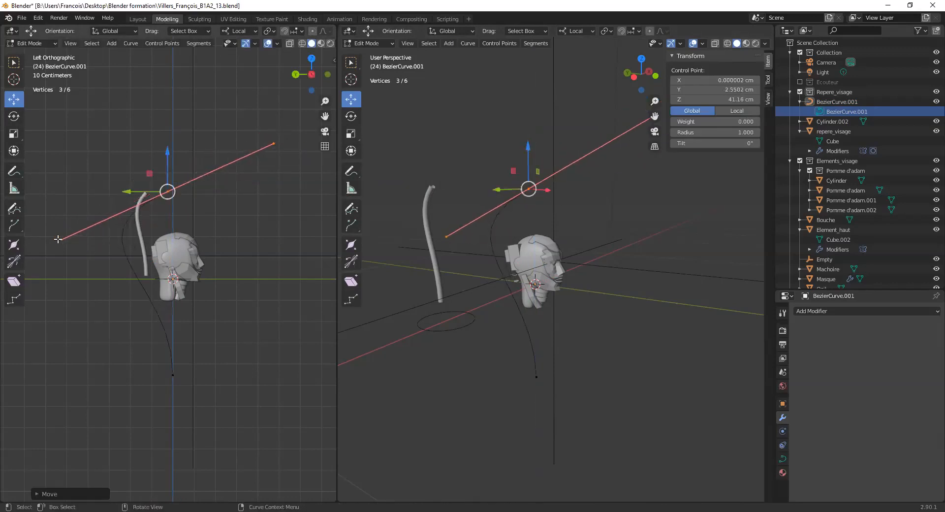
- Try to adjust the upper control point's rear handle with the Transform tool
mouse_move(61, 240)
left_mouse_down()
mouse_move(87, 226)
mouse_move(54, 229)
left_mouse_up()
left_click_drag(120, 153, 207, 216)
left_click(14, 151)
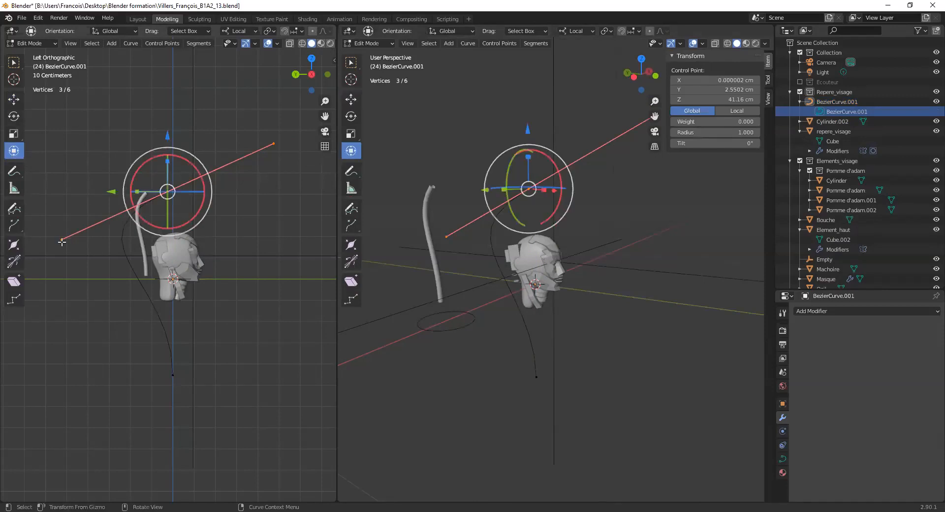
left_click_drag(61, 240, 81, 245)
left_click_drag(131, 173, 248, 221)
right_click(175, 194)
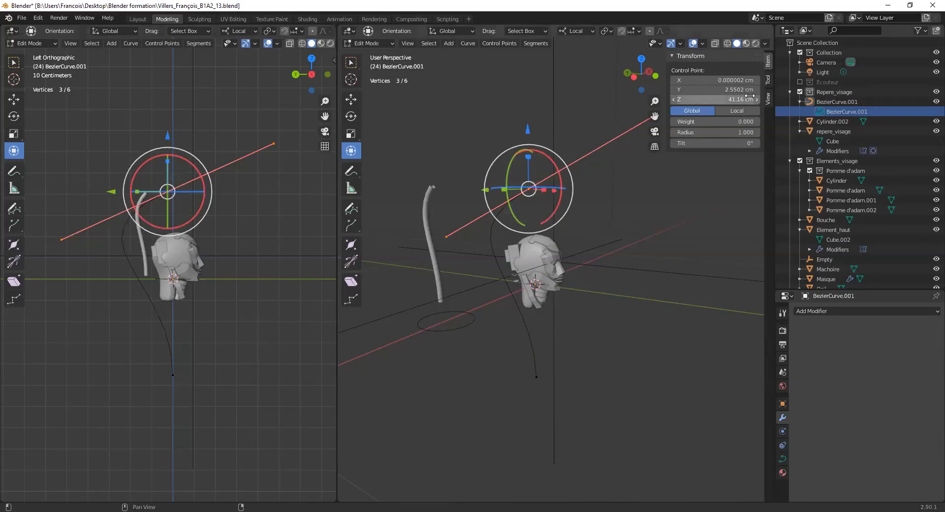
- Reselect the Bezier curve in Object Mode and reopen it in Edit Mode
left_click(836, 111)
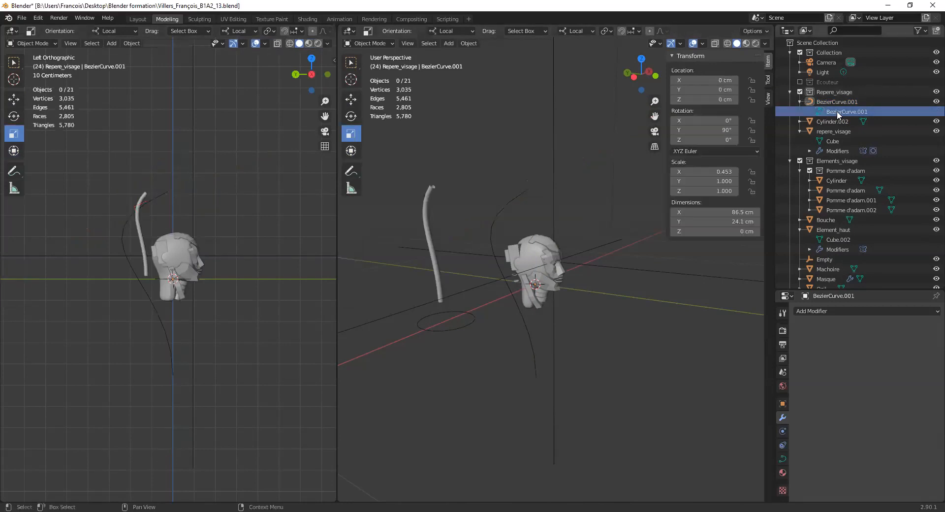
left_click(369, 43)
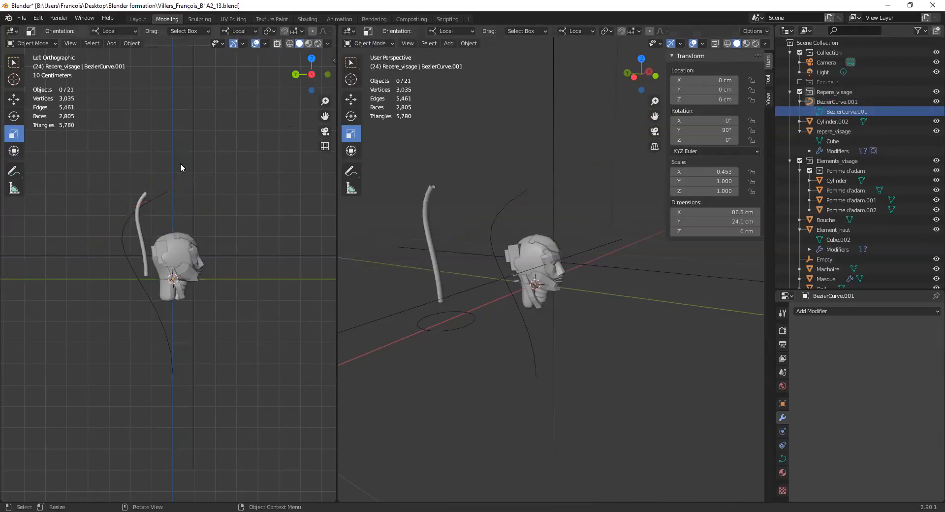
left_click_drag(124, 172, 199, 209)
left_click(173, 194)
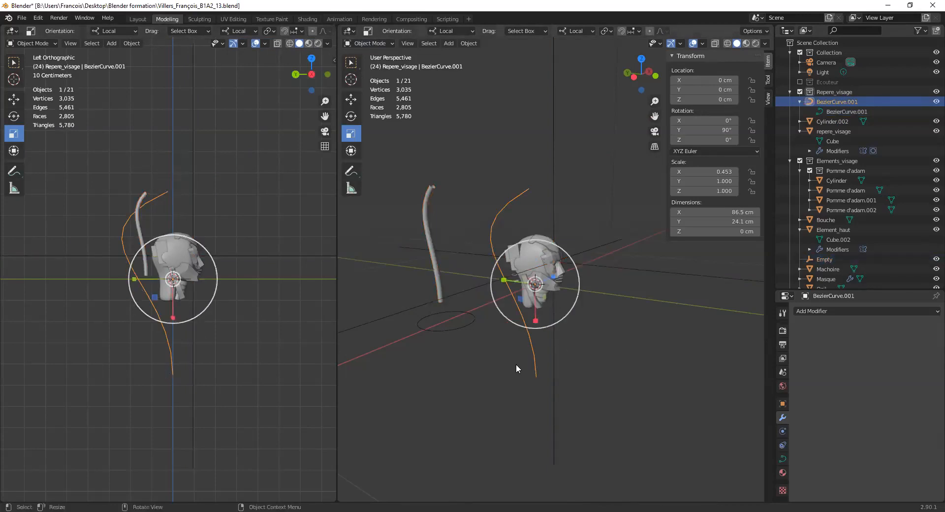
left_click_drag(516, 365, 559, 391, "shift")
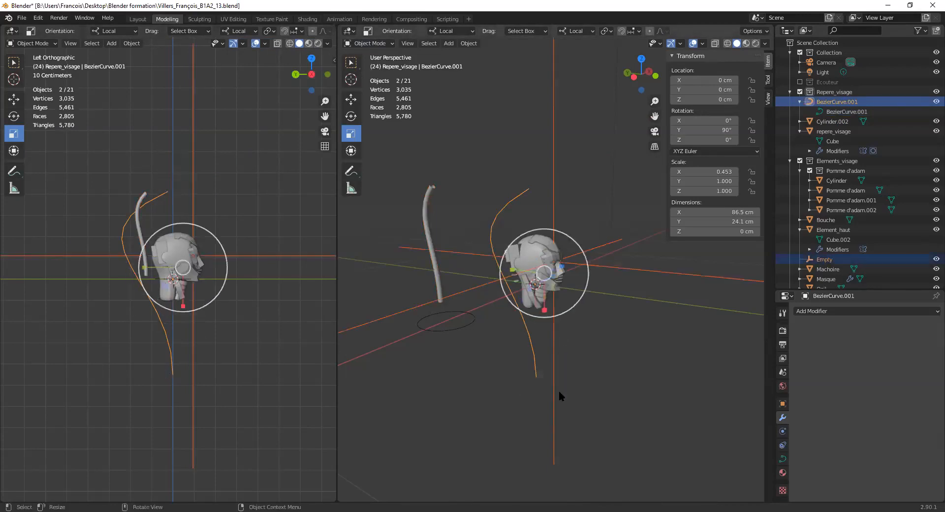
left_click(839, 111)
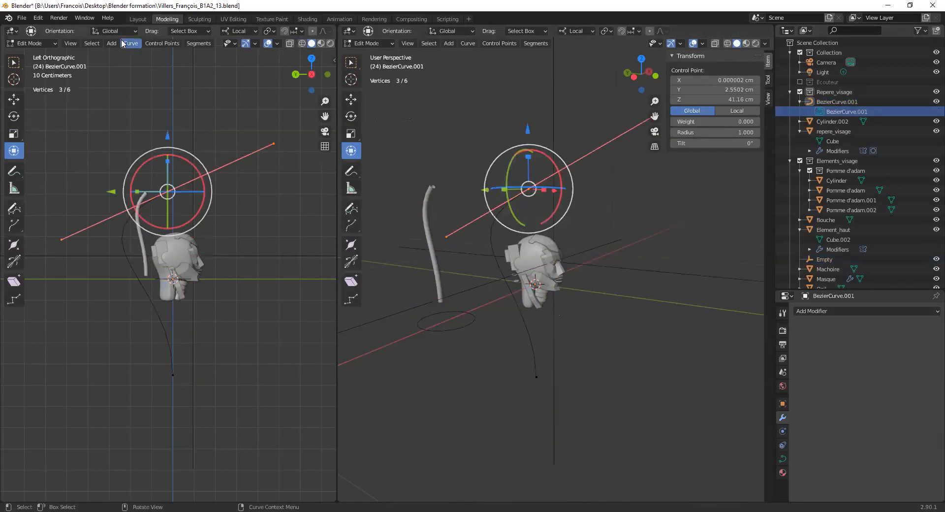
- Move the curve's upper control point to about Y 3.25 cm, Z 41.86 cm
left_click_drag(61, 239, 70, 236)
left_click_drag(124, 180, 173, 196)
left_click_drag(159, 174, 165, 189)
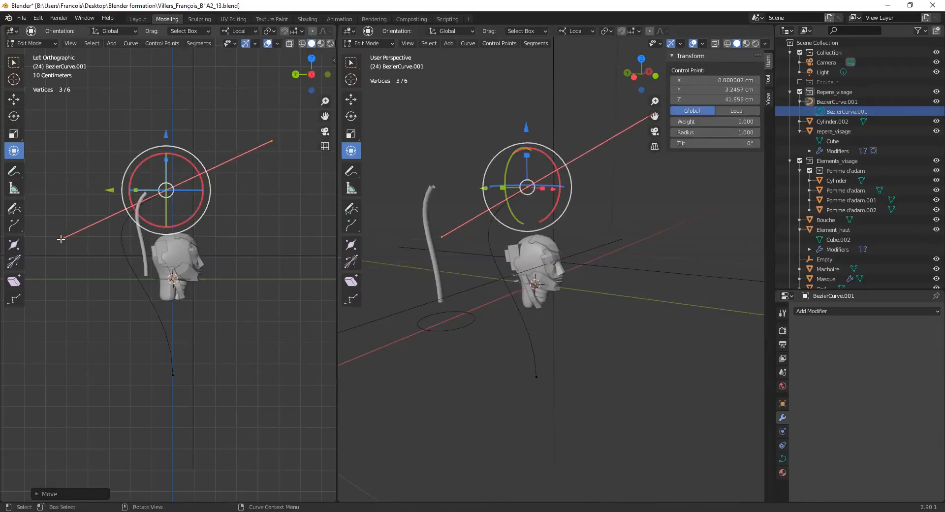
- Pull the upper control point's rear handle toward the existing tube, to about Y 14.4 cm, Z 33 cm, using the Move tool
left_click(58, 235)
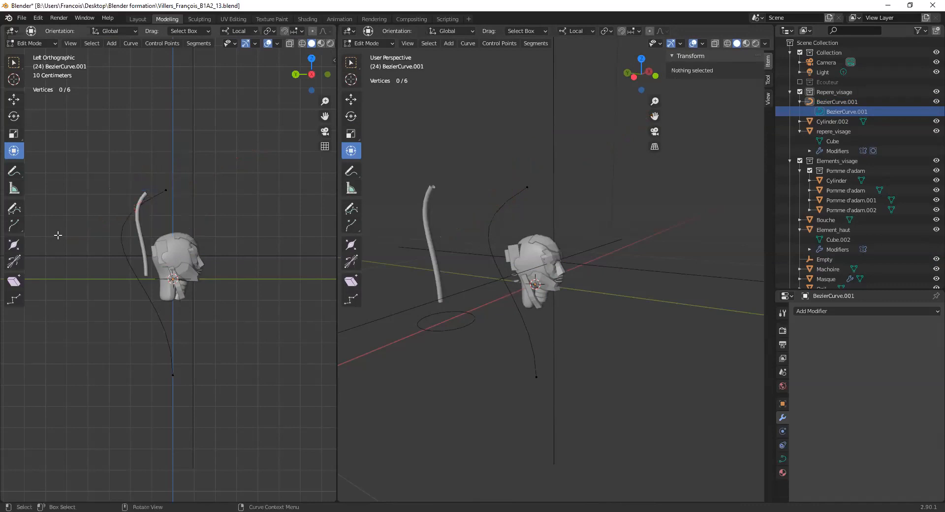
left_click(167, 190)
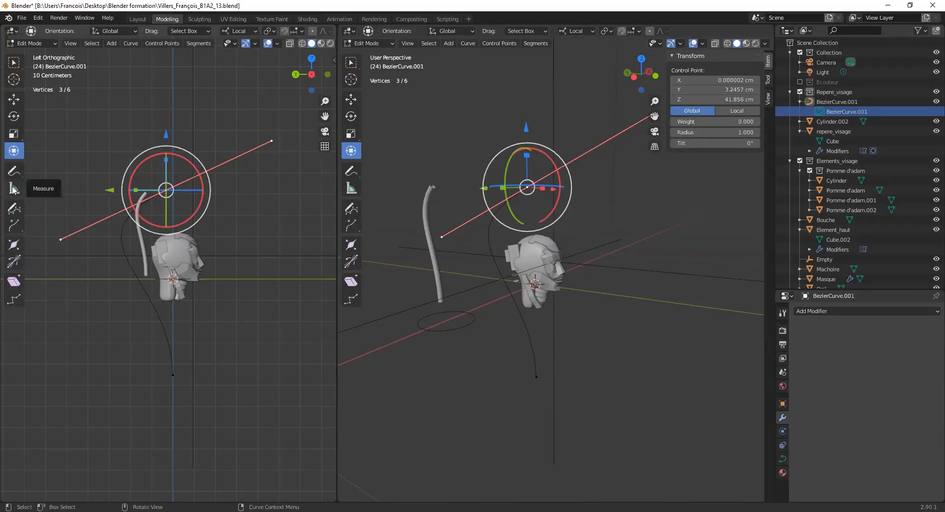
left_click(14, 100)
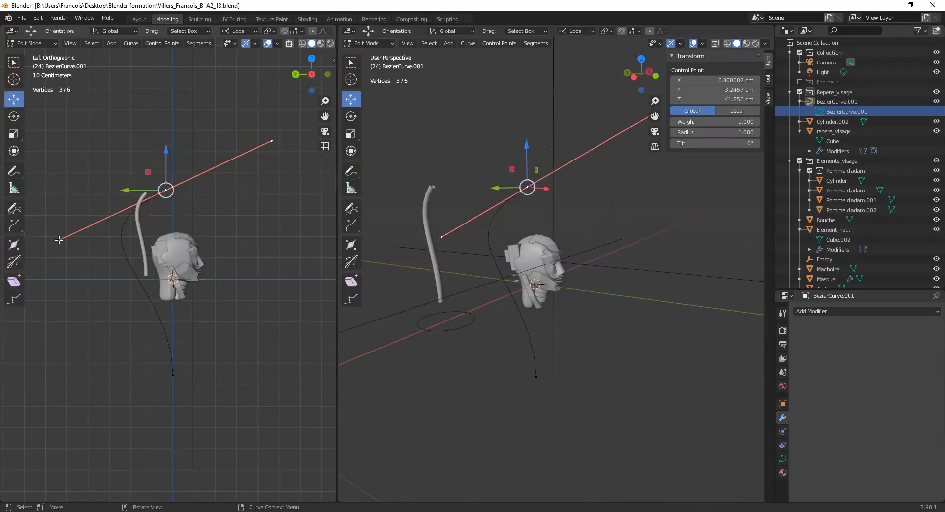
left_click(60, 239)
left_click_drag(60, 239, 113, 228)
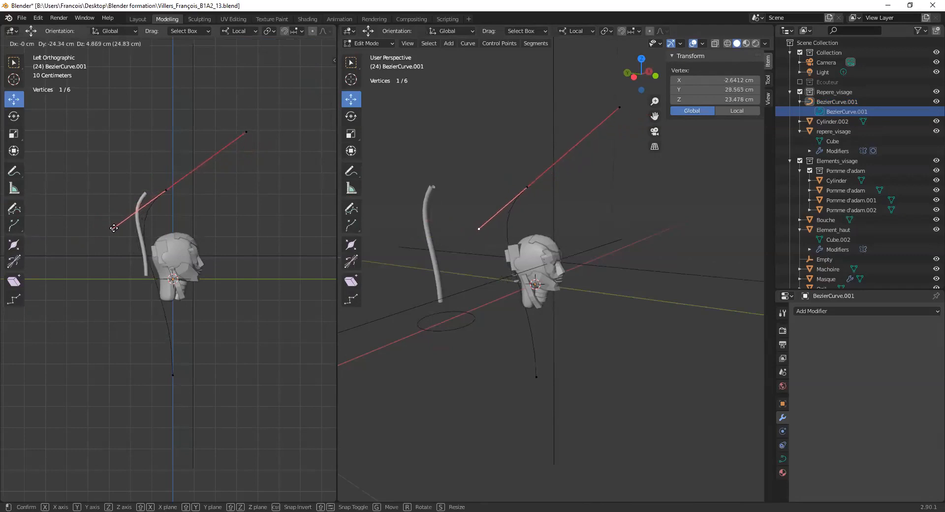
left_click(143, 209)
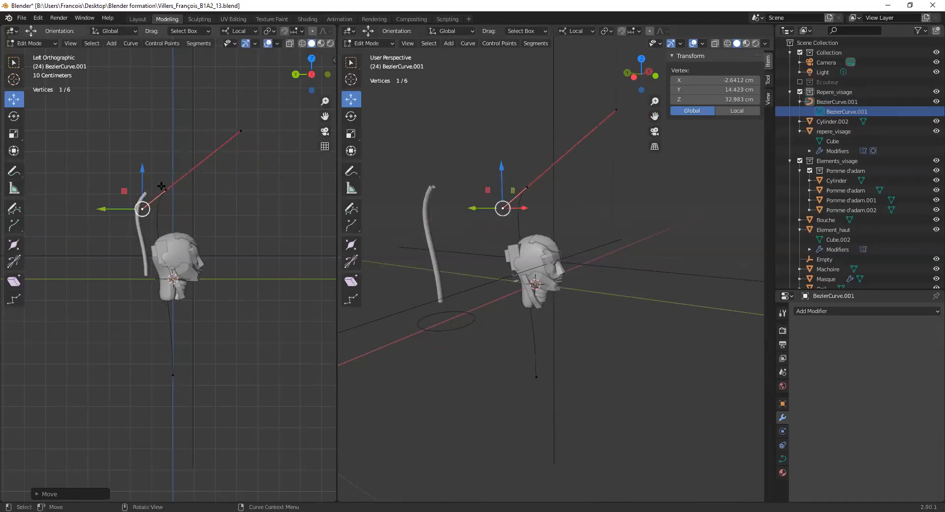
left_click(153, 142)
left_click(163, 189)
left_click(190, 208)
left_click(159, 186)
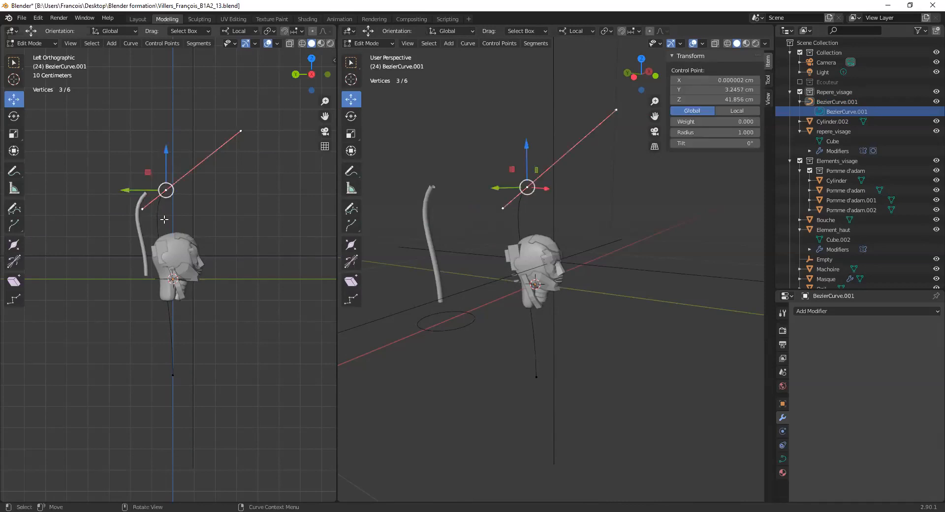
- Check the reshaped curve in Object Mode and reopen it in Edit Mode with the upper control point selected
left_click(31, 43)
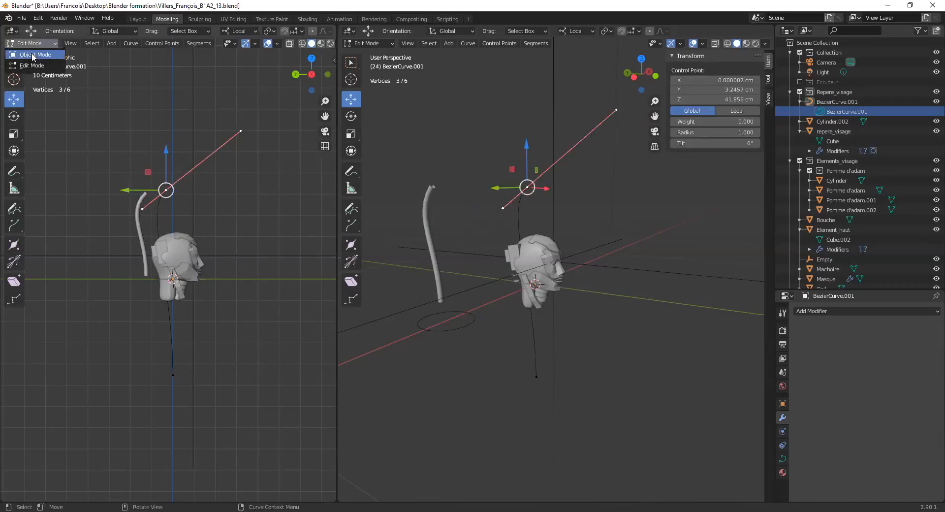
left_click(27, 52)
left_click(164, 197)
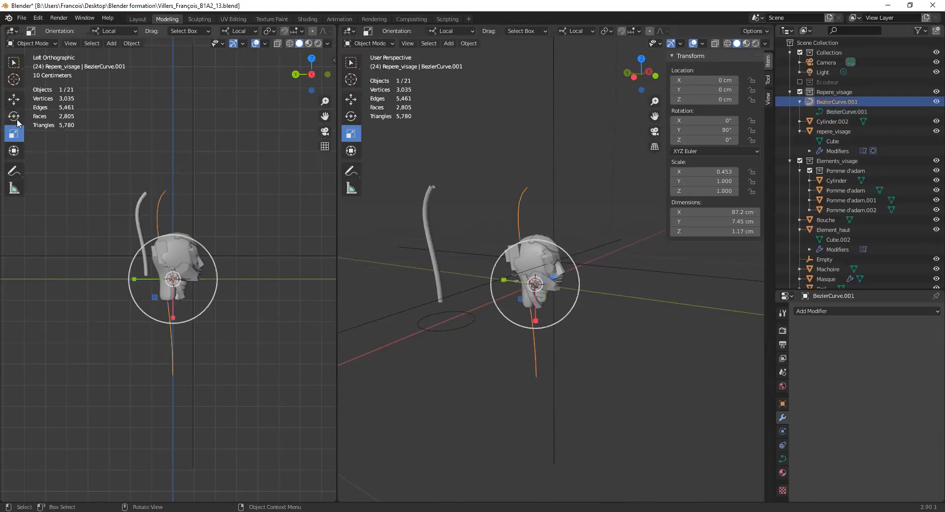
left_click(34, 43)
left_click(32, 65)
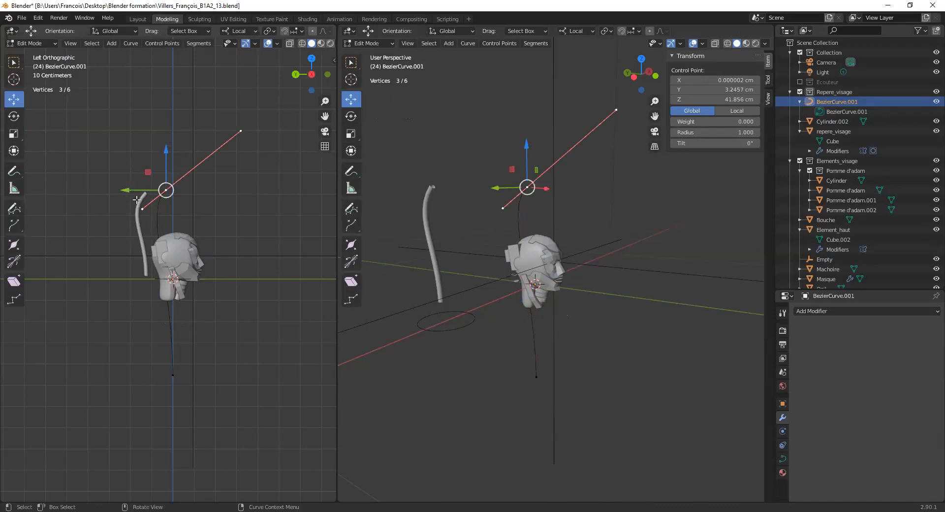
left_click(609, 115)
left_click(526, 185)
- Adjust the upper control point's handles, bringing the front one in to about Y -5.5 cm, Z 54.3 cm
left_click(141, 210)
left_click_drag(122, 191, 129, 188)
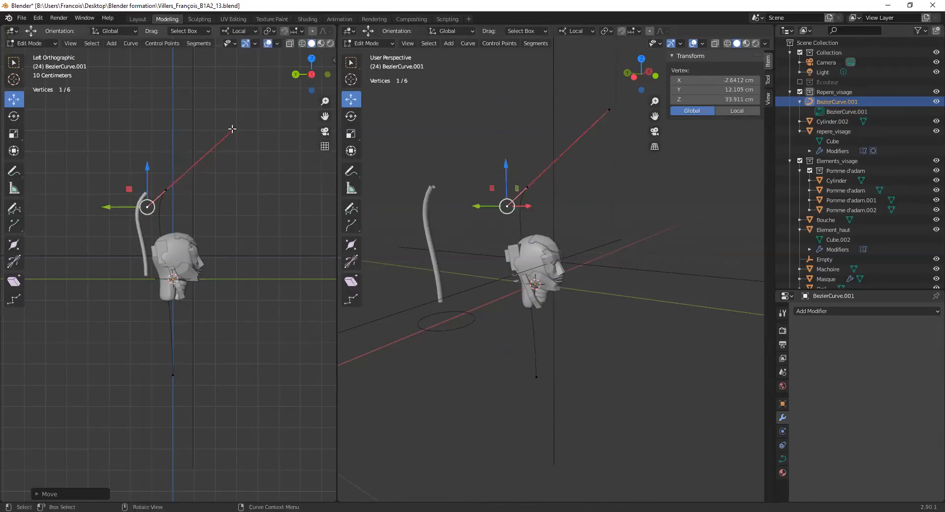
left_click(233, 129)
left_click_drag(213, 114, 163, 151)
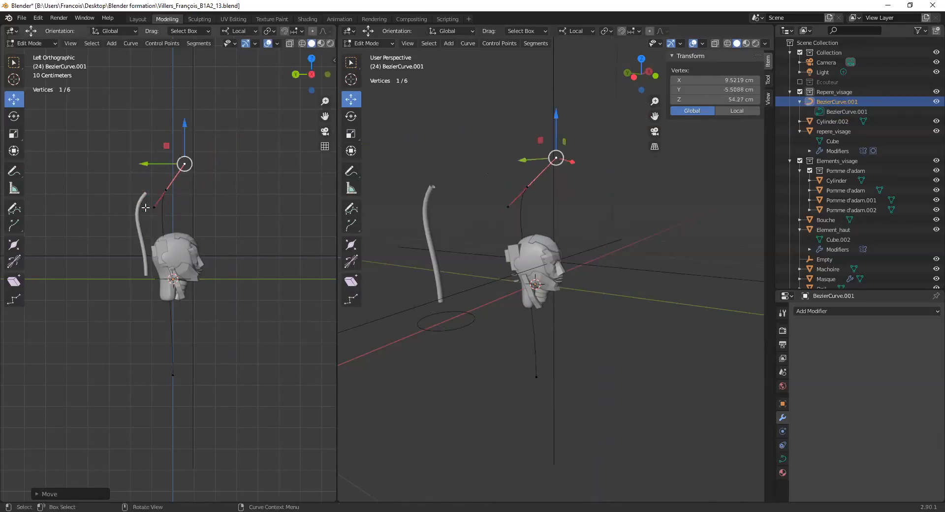
- Pull the upper control point's rear handle back and down to about Y 17.6 cm, Z 30 cm
left_click(158, 202)
left_click(163, 189)
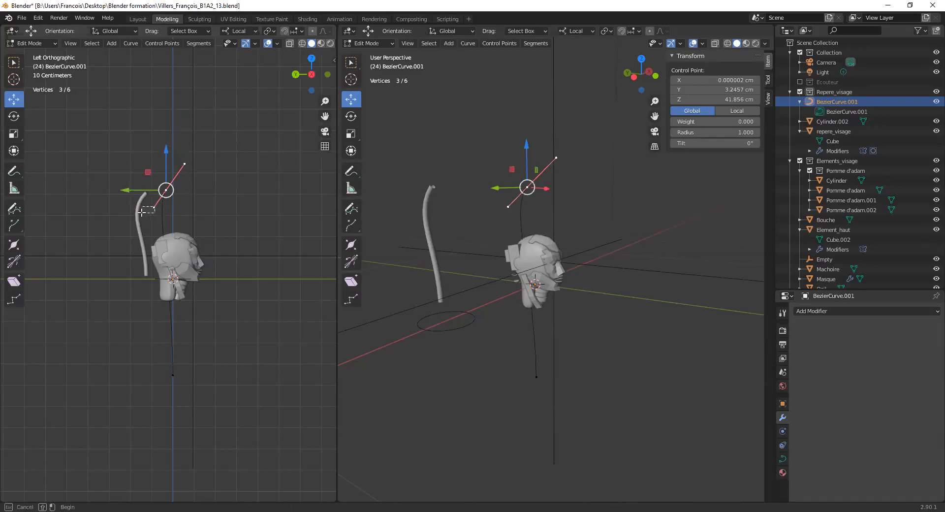
left_click_drag(154, 208, 127, 208)
left_click(154, 207)
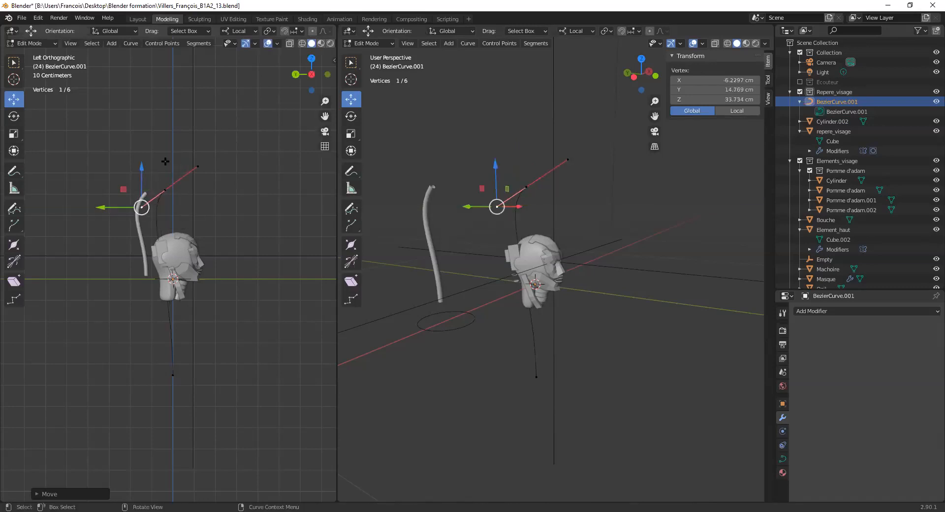
left_click(197, 166)
left_click(138, 206)
left_click(200, 165)
left_click(139, 211)
left_click_drag(119, 190, 114, 199)
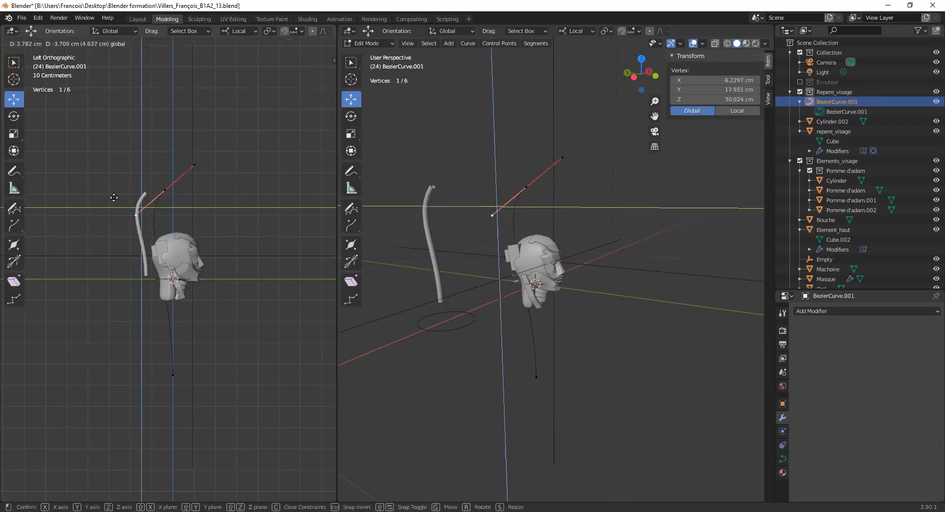
- Move the lower control point's upper handle backward to about Y 8.6 cm, Z -20.4 cm
left_click(177, 372)
left_click_drag(143, 279, 197, 316)
left_click_drag(152, 350, 194, 393)
left_click_drag(153, 268, 203, 300)
left_click_drag(152, 260, 134, 303)
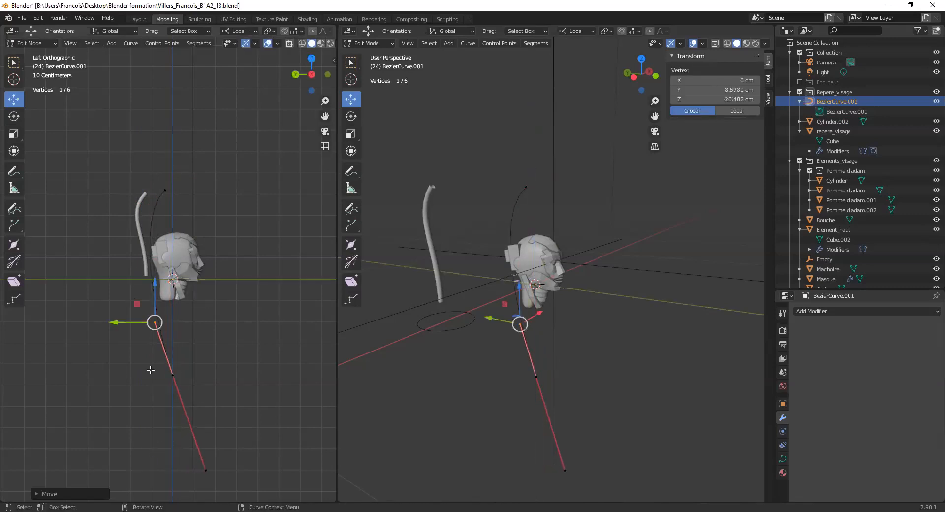
- Reselect the lower control point, check the curve in Object Mode and reopen it in Edit Mode
left_click_drag(150, 379, 186, 425)
left_click_drag(145, 341, 191, 388)
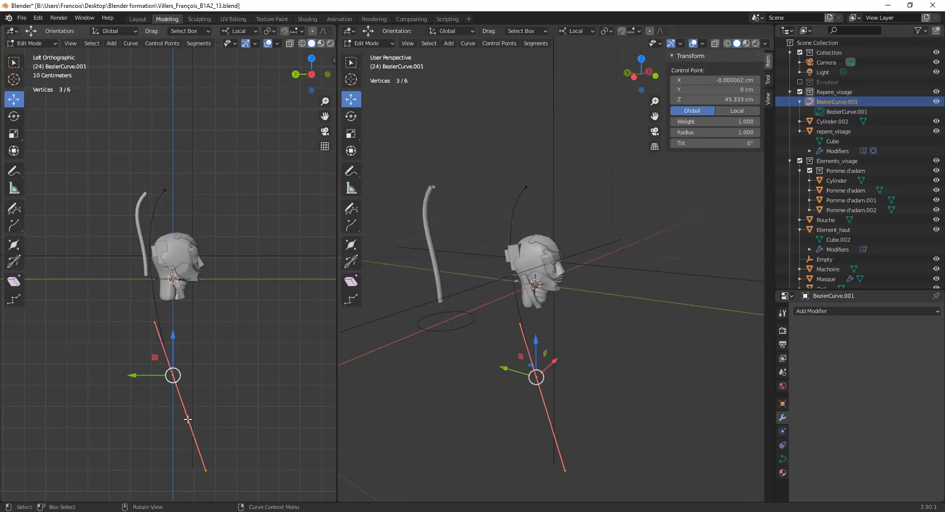
left_click_drag(205, 471, 189, 427)
left_click_drag(157, 353, 196, 400)
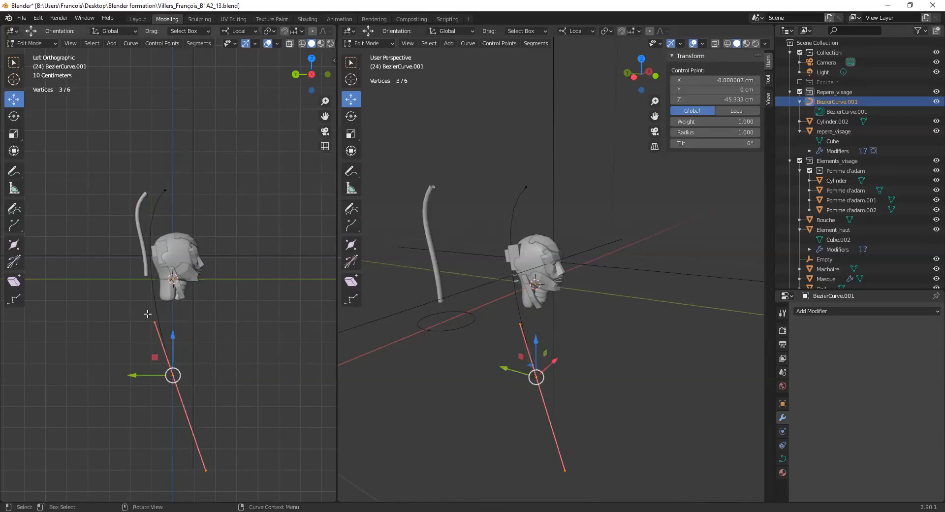
left_click(843, 111)
scroll(524, 172, "up", 3)
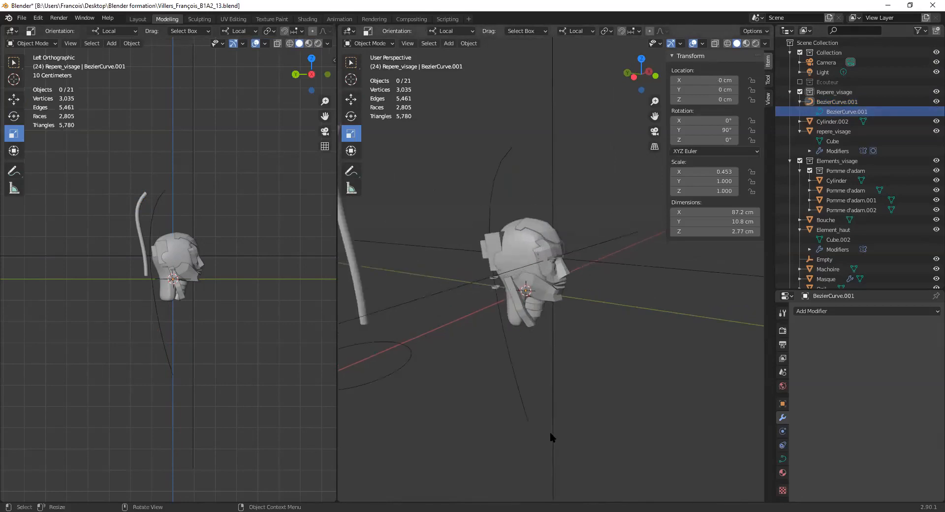
left_click(842, 111)
left_click(837, 101)
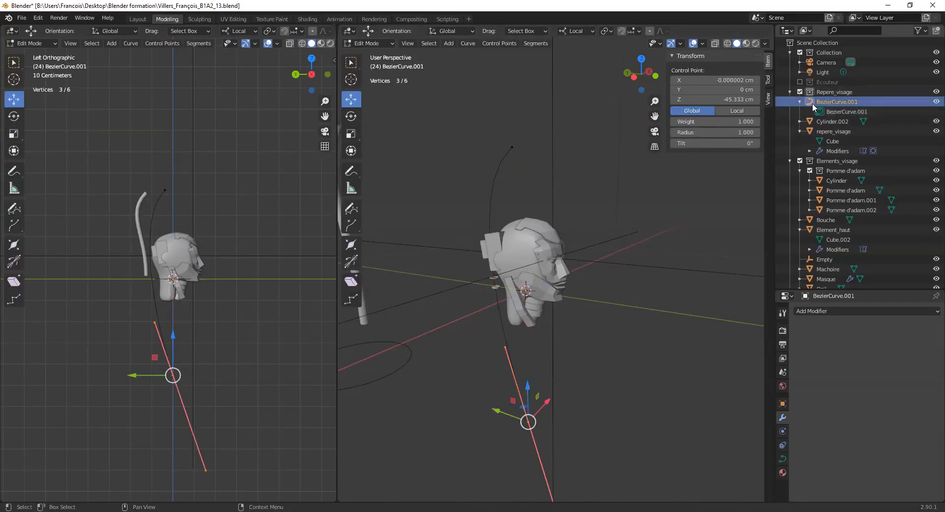
- Thicken the curve into a tube by setting its bevel depth to 1 cm in the curve's data properties
left_click(782, 459)
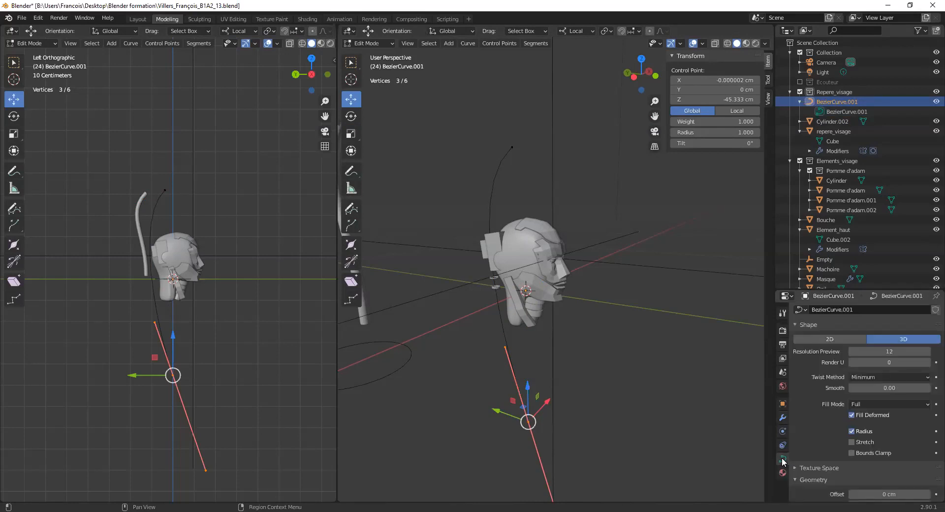
left_click_drag(851, 289, 852, 121)
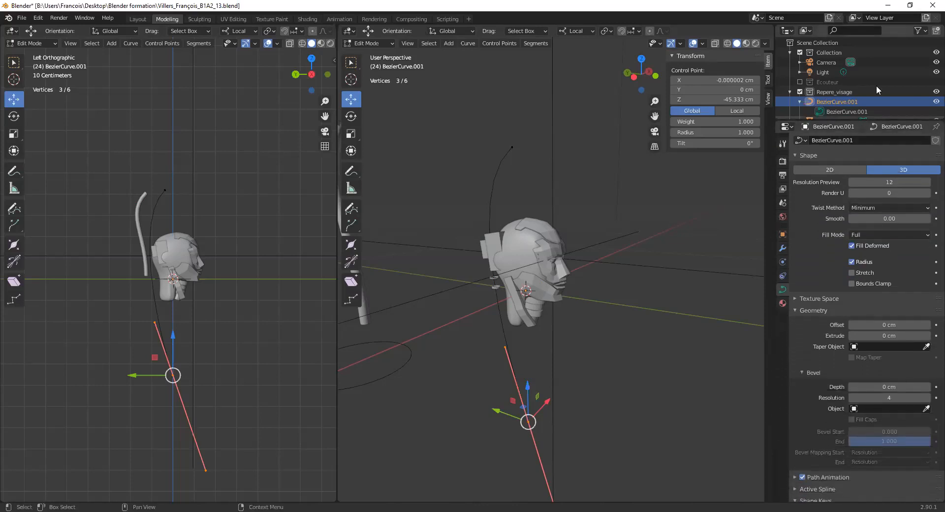
scroll(901, 256, "down", 1)
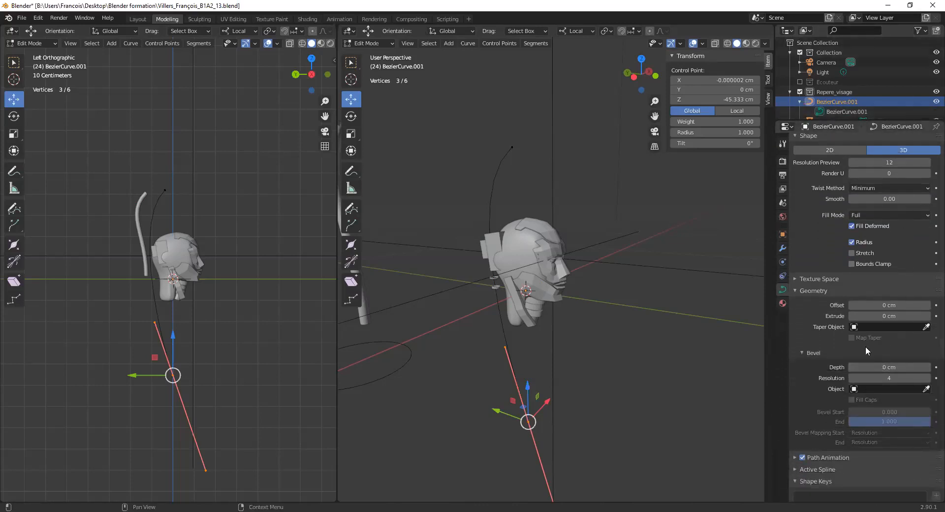
mouse_move(867, 371)
left_mouse_down()
mouse_move(891, 370)
mouse_move(866, 370)
left_mouse_up()
middle_click_drag(639, 207, 594, 394)
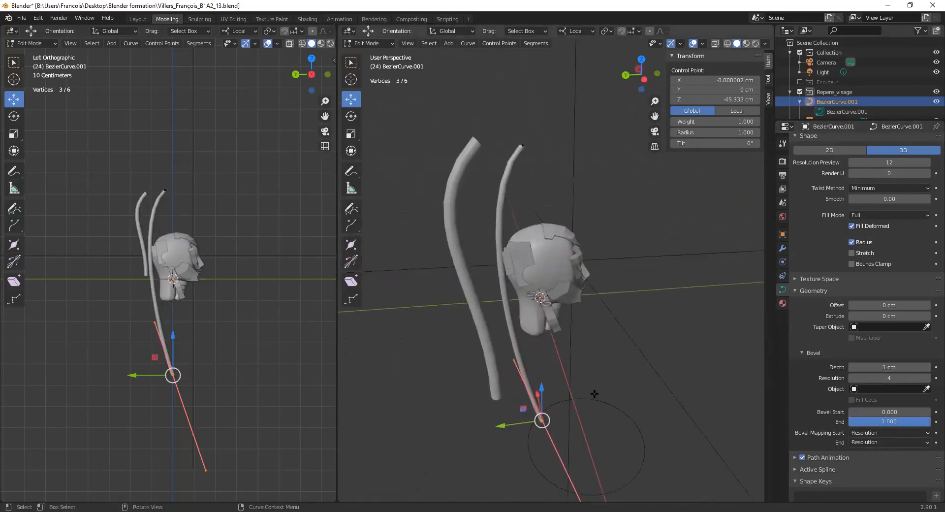
middle_click_drag(529, 375, 586, 318)
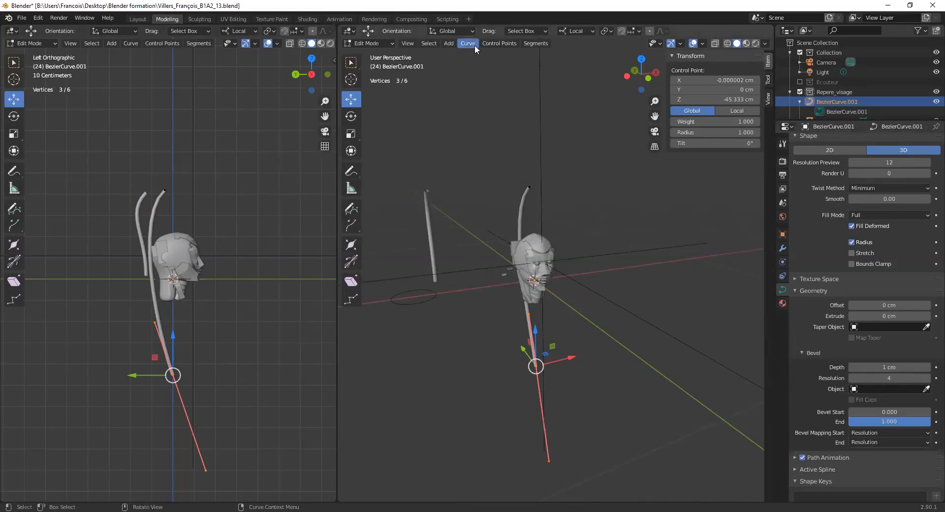
- Assign the existing Bezier circle as the curve's bevel object
left_click(448, 44)
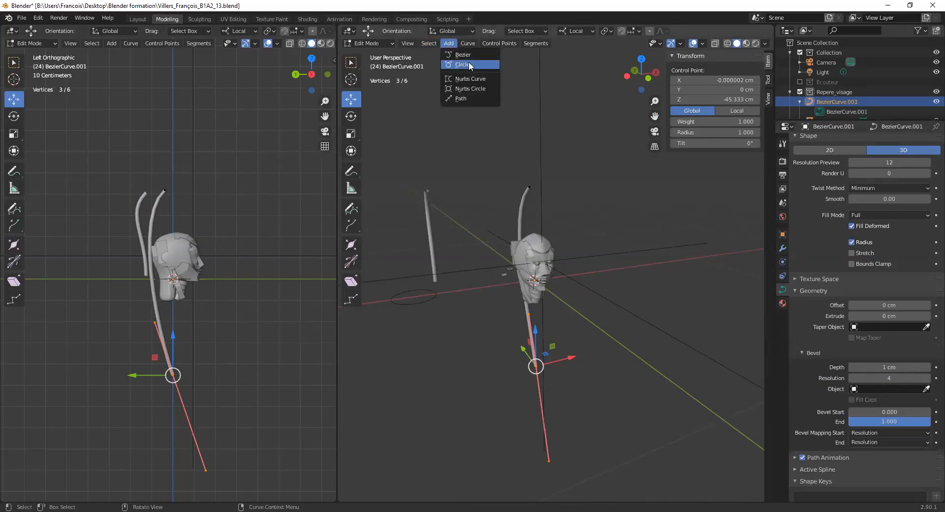
left_click(926, 389)
left_click(421, 304)
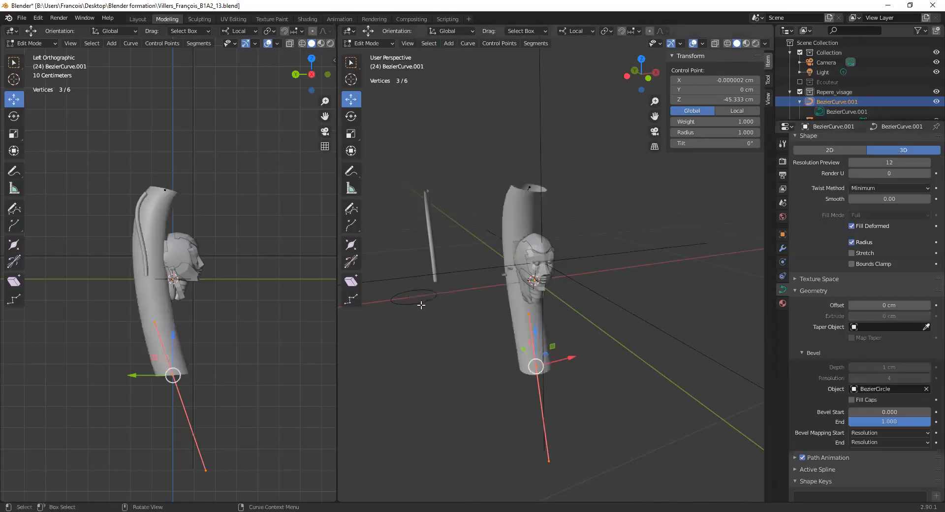
middle_click_drag(442, 314, 481, 311)
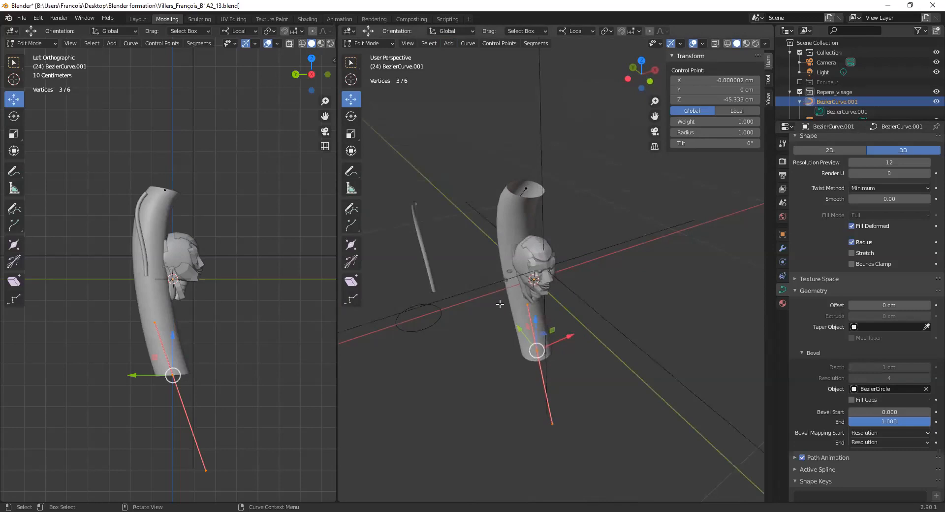
- Switch Edit Mode from the beveled curve to the Bezier circle that serves as its profile
left_click(433, 324)
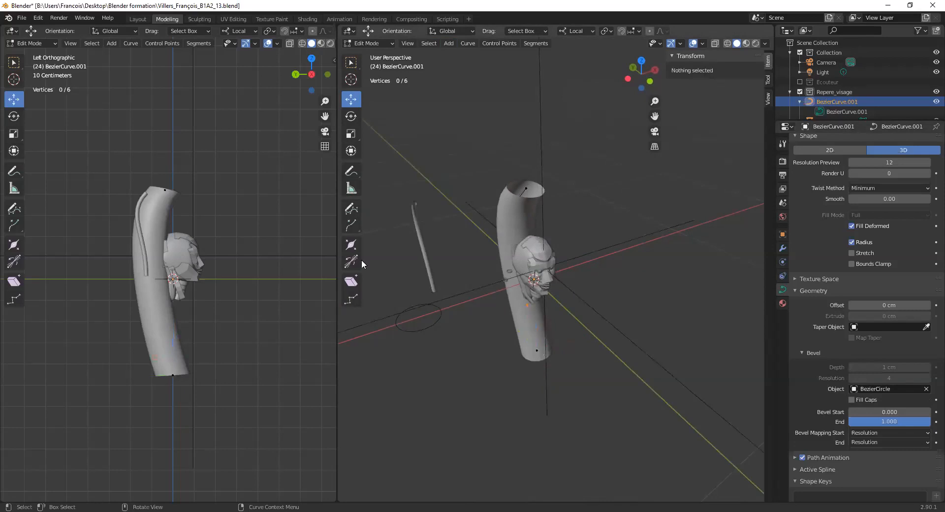
left_click(352, 63)
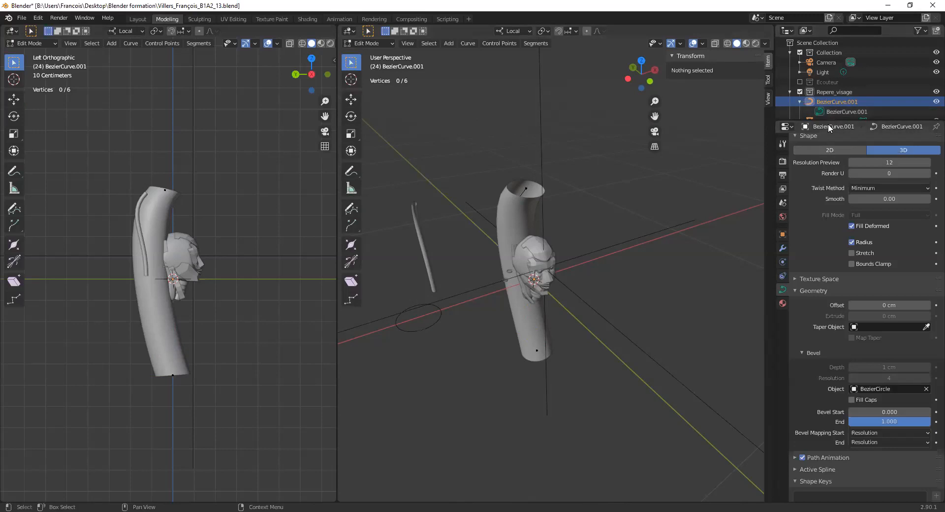
left_click_drag(829, 128, 833, 373)
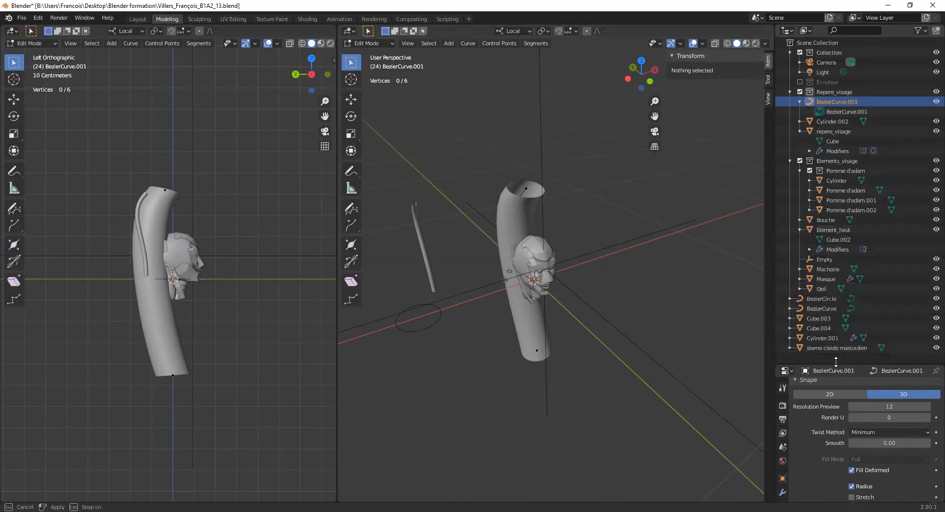
left_click(821, 299)
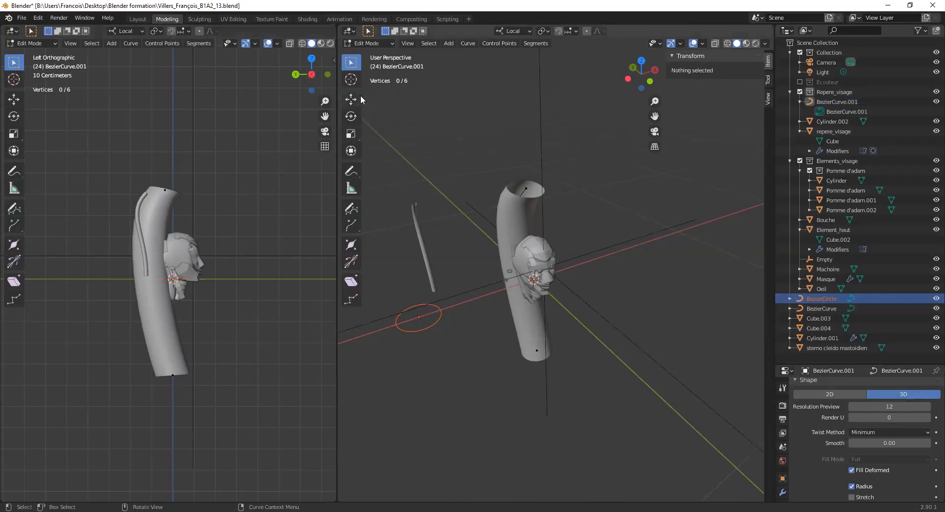
left_click(379, 46)
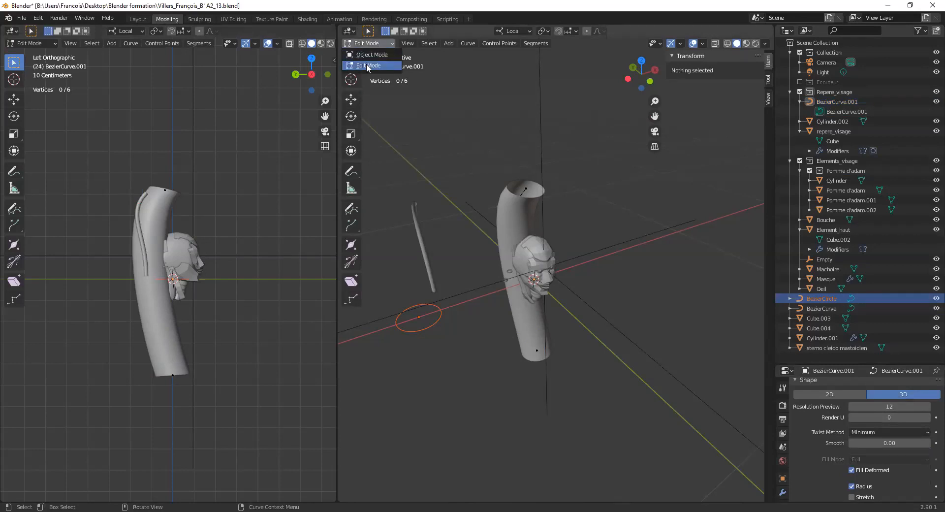
left_click_drag(391, 301, 411, 324)
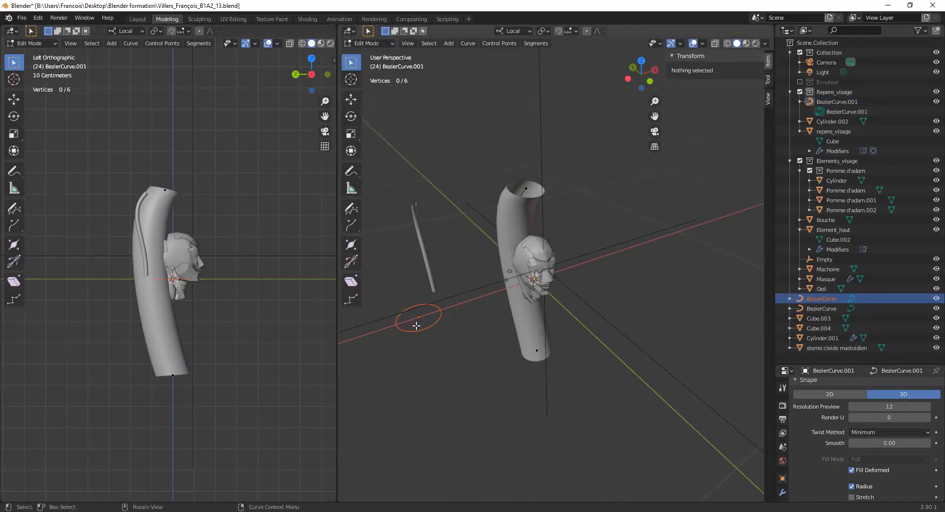
left_click(787, 299)
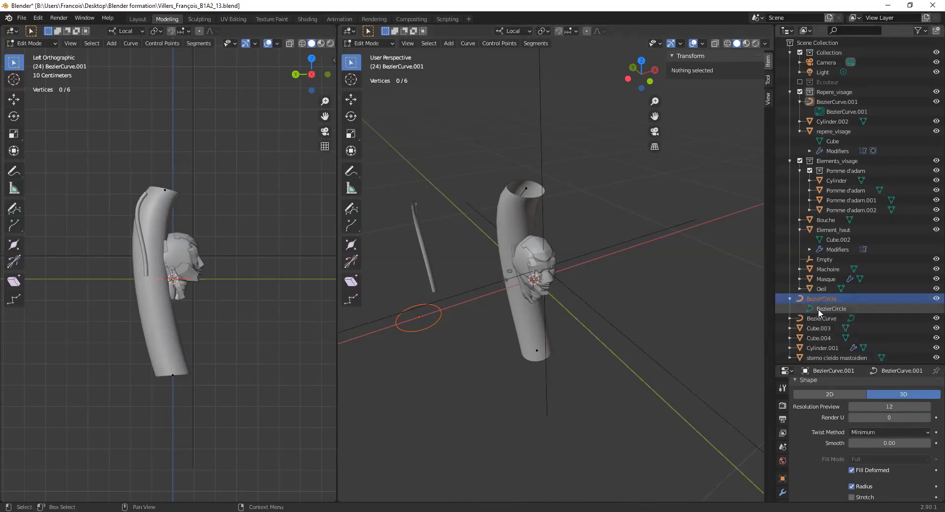
left_click(821, 309)
middle_click_drag(424, 318, 513, 306, "shift")
scroll(513, 305, "up", 3)
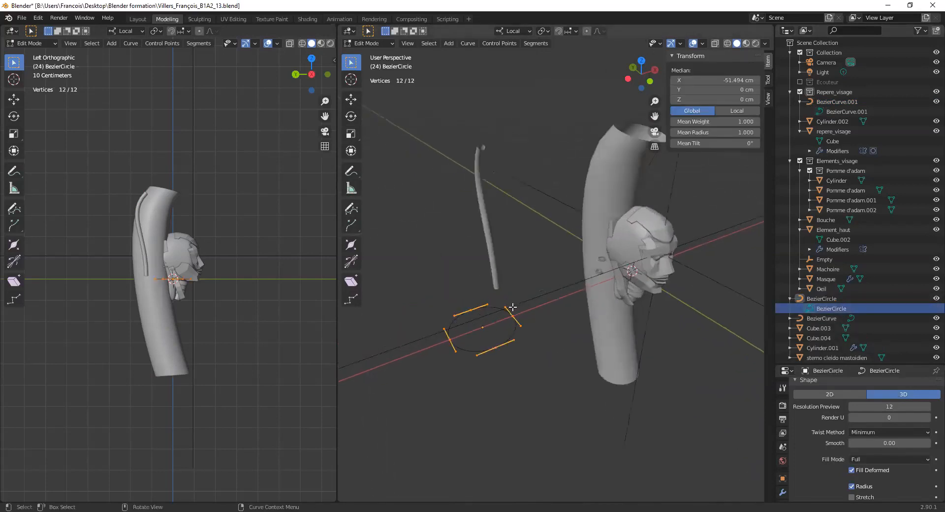
- Select the Bezier circle's rear control point and try to move it along the Y axis
key("b")
left_click_drag(432, 303, 464, 337)
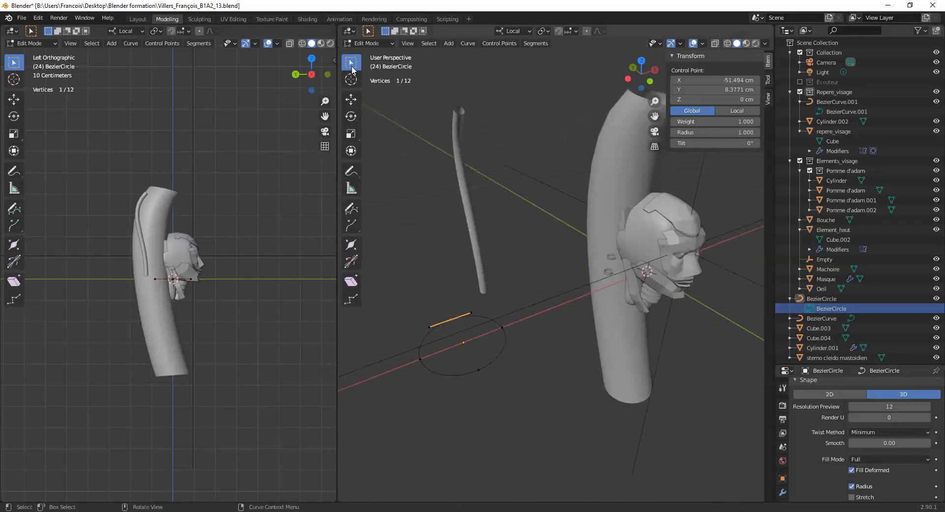
left_click(351, 99)
middle_click_drag(525, 280, 468, 290)
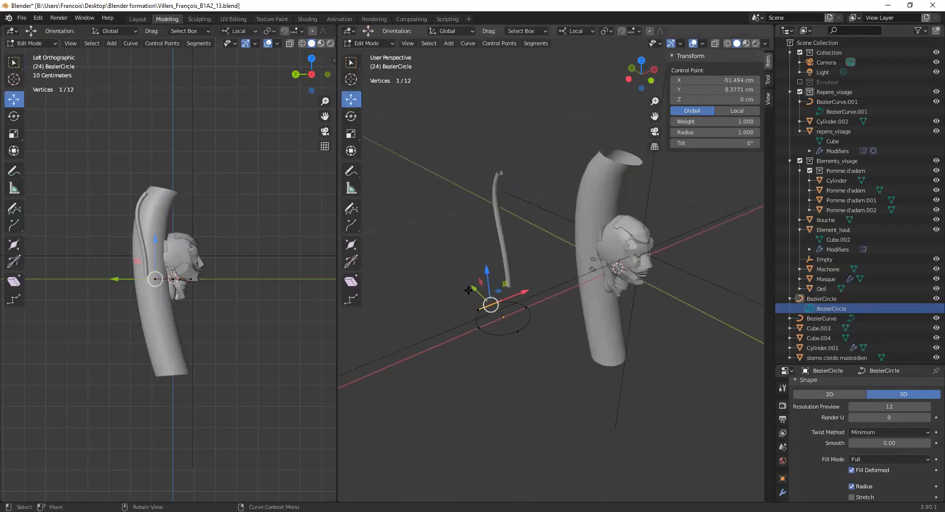
key("g")
key("y")
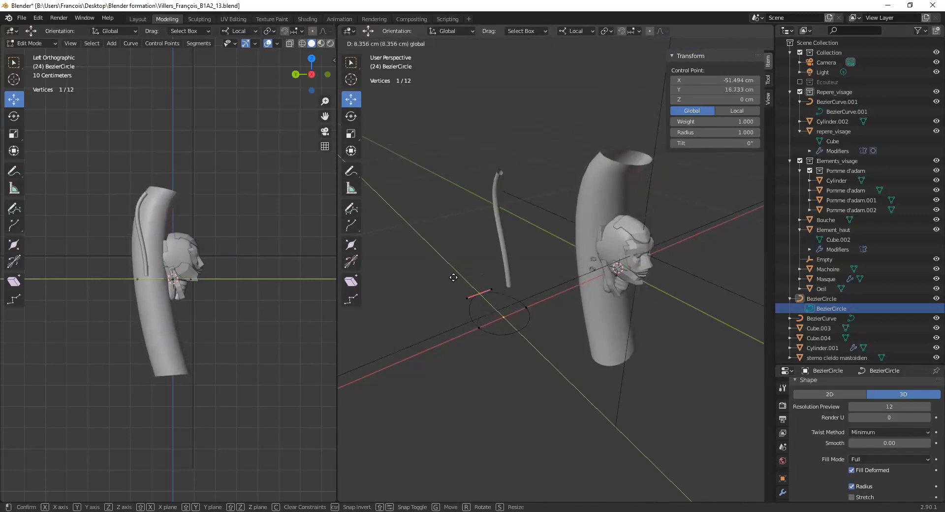
key("Escape")
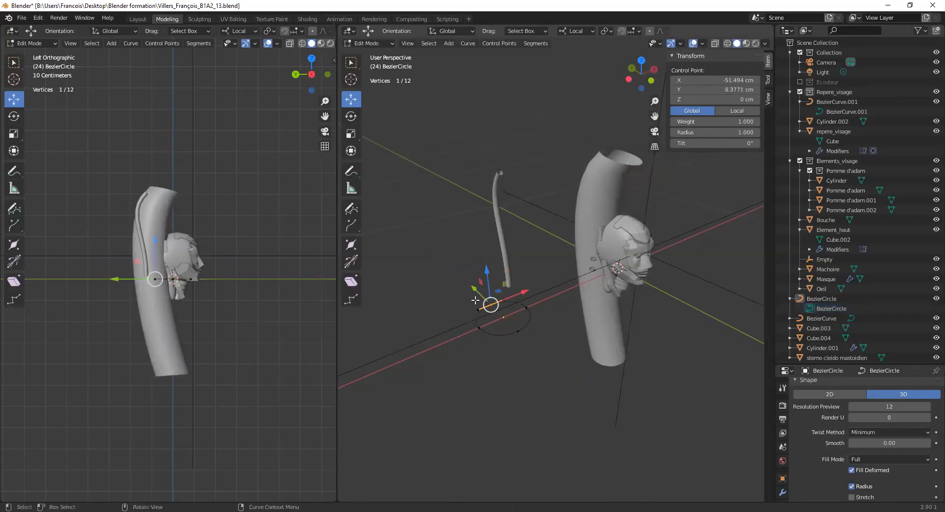
left_click_drag(477, 289, 510, 305)
right_click(510, 305)
- Move the circle's outer control point away from the head along X, to about X -71 cm
left_click_drag(470, 344, 453, 334)
left_click_drag(506, 315, 485, 331)
mouse_move(486, 331)
middle_mouse_down()
mouse_move(461, 343)
mouse_move(472, 384)
mouse_move(479, 346)
middle_mouse_up()
mouse_move(459, 302)
left_mouse_down()
mouse_move(474, 305)
mouse_move(456, 304)
left_mouse_up()
key("ctrl+z")
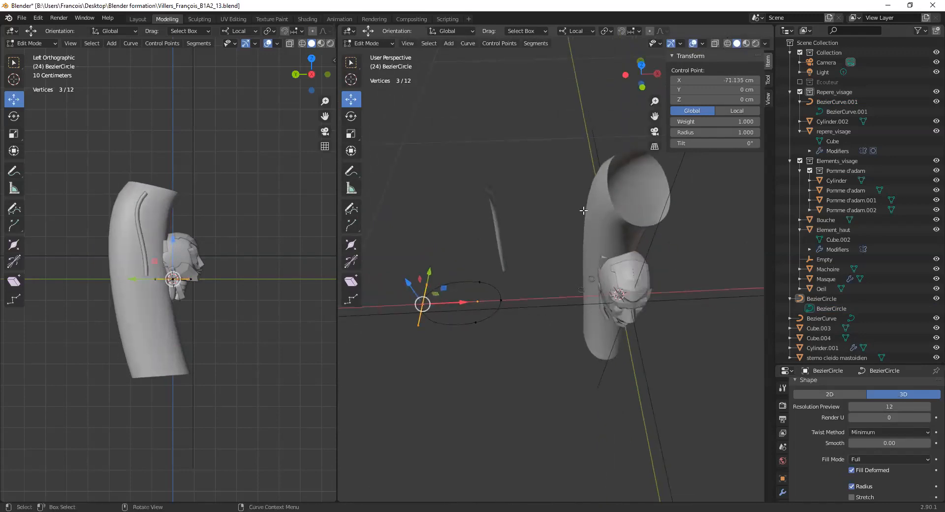
mouse_move(455, 303)
left_mouse_down()
mouse_move(469, 303)
mouse_move(451, 304)
left_mouse_up()
- Raise the circle's front control point and move its rear control point to about Y 19.8 cm, Z -5 cm
left_click_drag(468, 349, 637, 170)
left_click_drag(458, 248, 493, 295)
left_click_drag(470, 267, 467, 308)
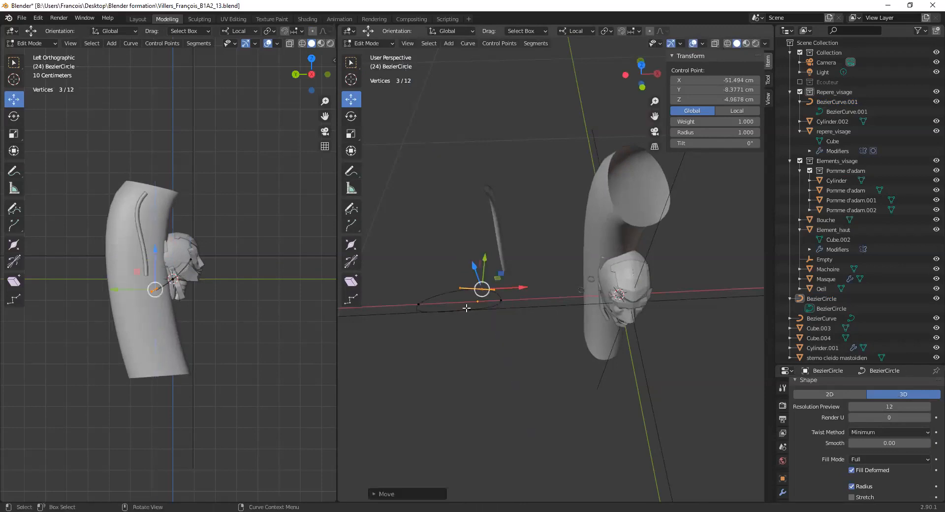
middle_click_drag(467, 308, 668, 213)
middle_click_drag(490, 290, 564, 282)
left_click_drag(517, 271, 482, 274)
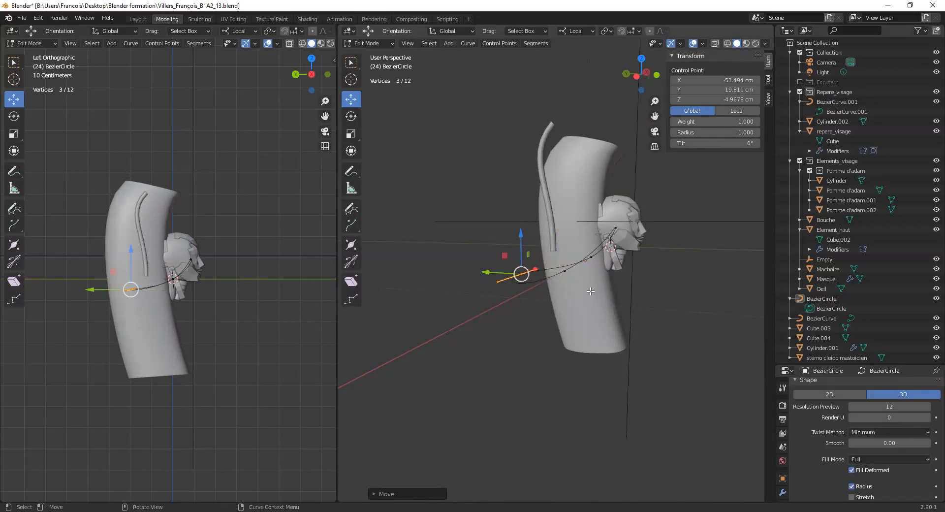
- Select the circle's front control point and raise it to about Z 59.2 cm
middle_click_drag(590, 291, 542, 282)
left_click_drag(475, 196, 556, 218)
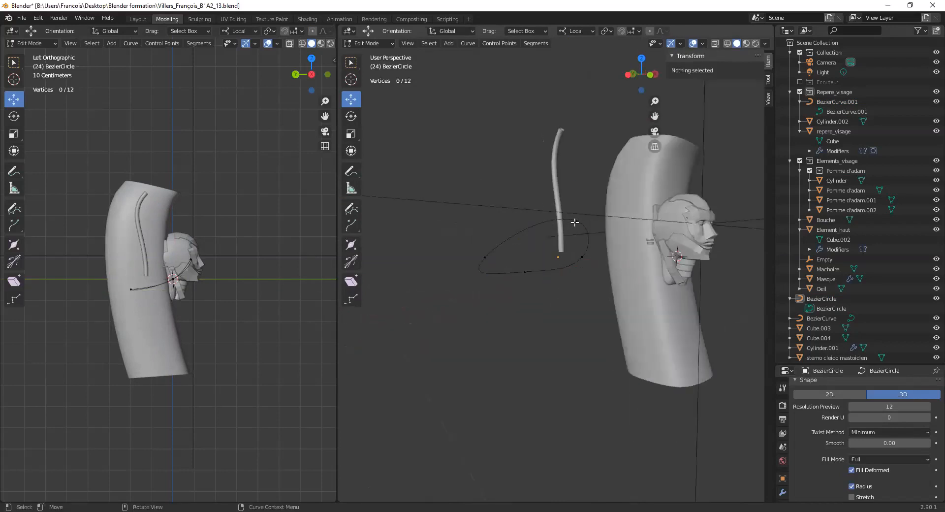
left_click(575, 223)
left_click_drag(708, 100, 729, 99)
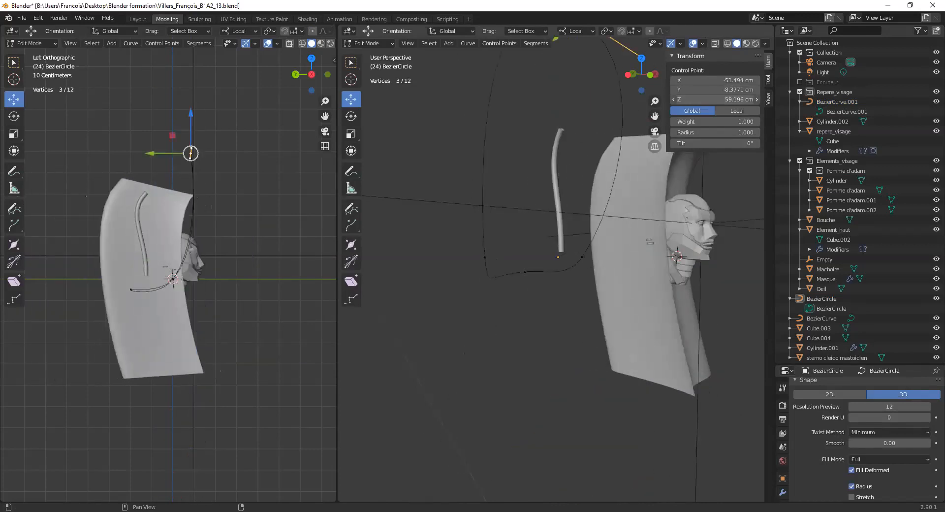
- Set the Bezier circle's front control point to Z 0 cm
left_click(736, 100)
type("0")
key("Return")
left_click(721, 89)
key("Return")
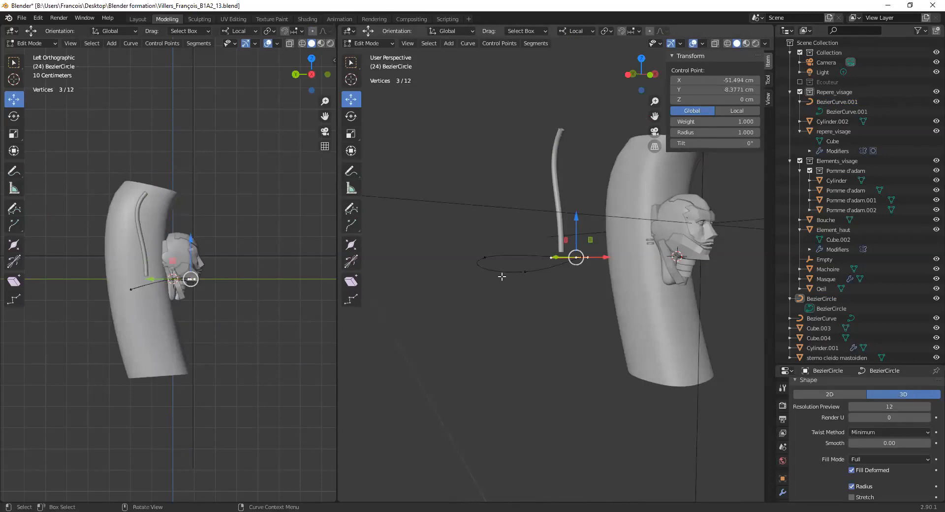
- Select the Bezier circle's rear control point and set its Z position to 0 cm
left_click(523, 272)
left_click(731, 97)
type("0")
key("Return")
- Examine the flattened profile circle and the tube behind the head from above and from several angles
middle_click_drag(521, 241, 528, 245)
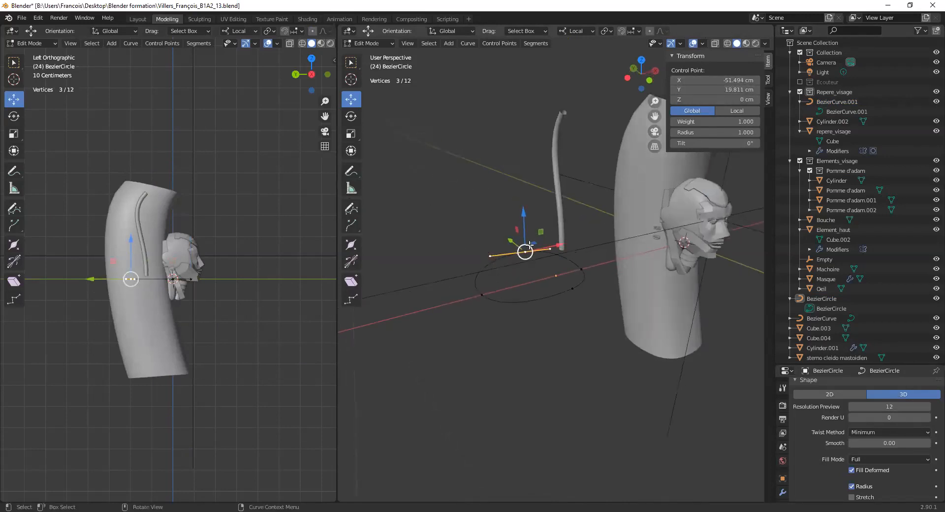
key("KP_7")
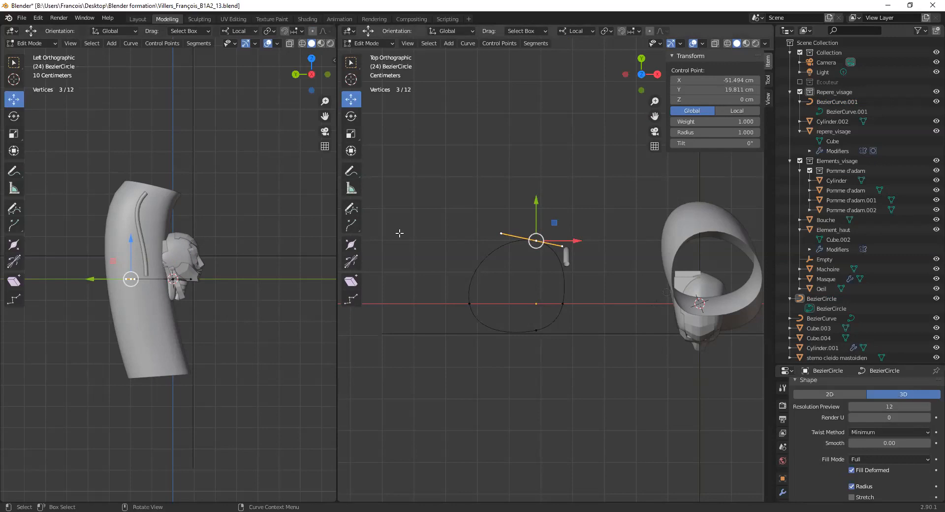
middle_click_drag(579, 285, 617, 212)
scroll(615, 216, "up", 2)
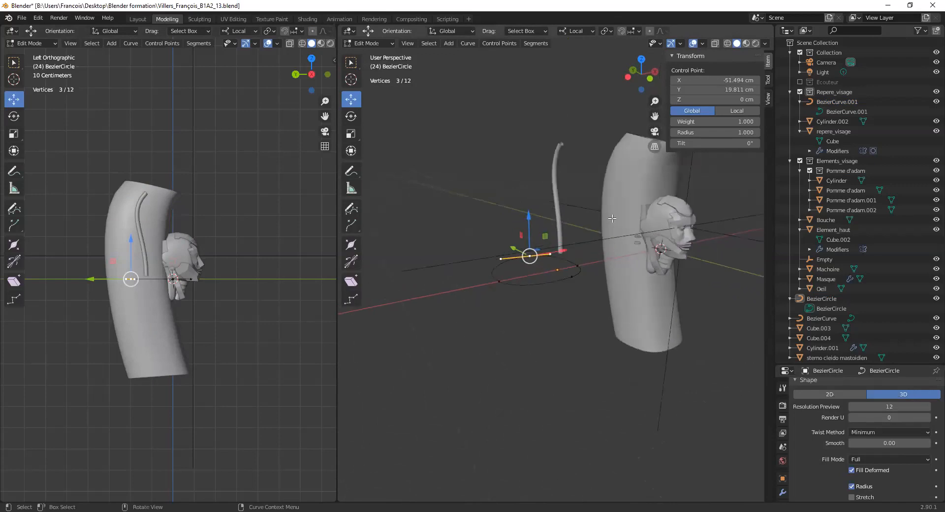
scroll(612, 218, "down", 2)
left_click_drag(870, 366, 851, 124)
middle_click_drag(655, 246, 603, 244)
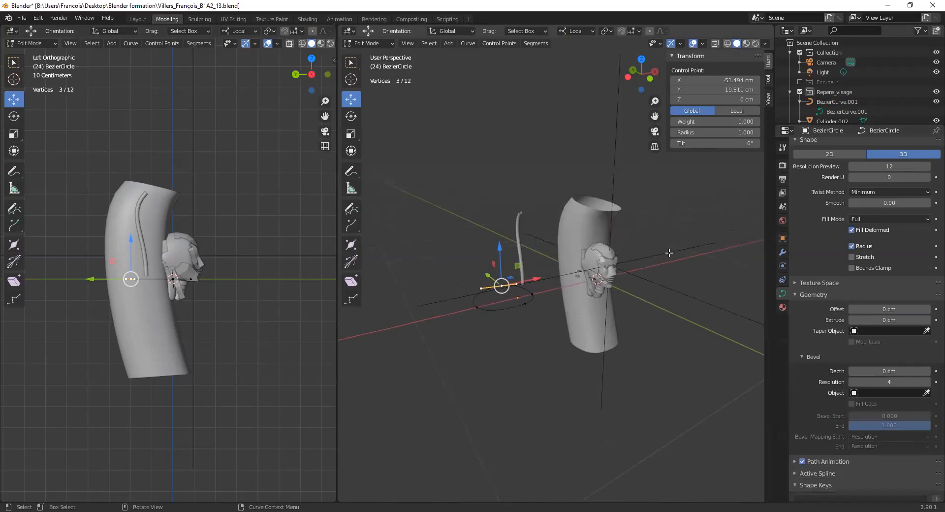
scroll(77, 265, "up", 3)
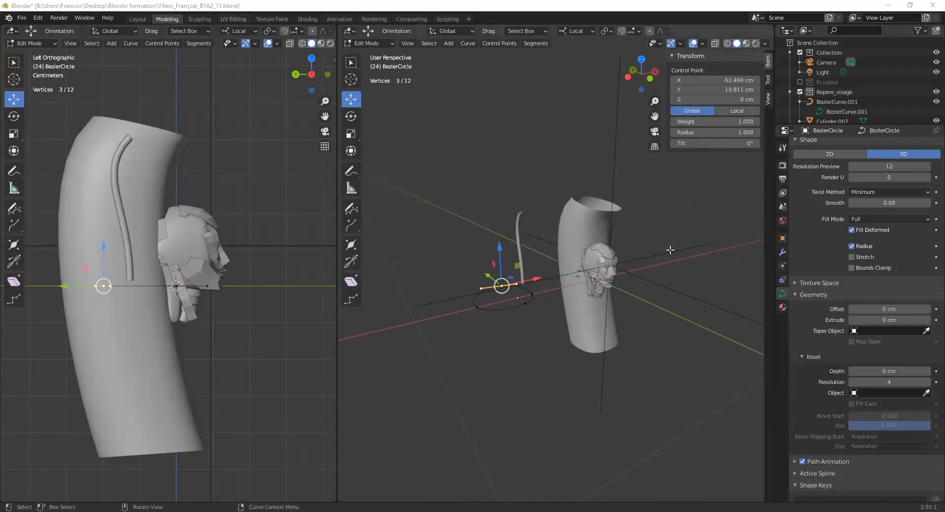
scroll(689, 237, "up", 6)
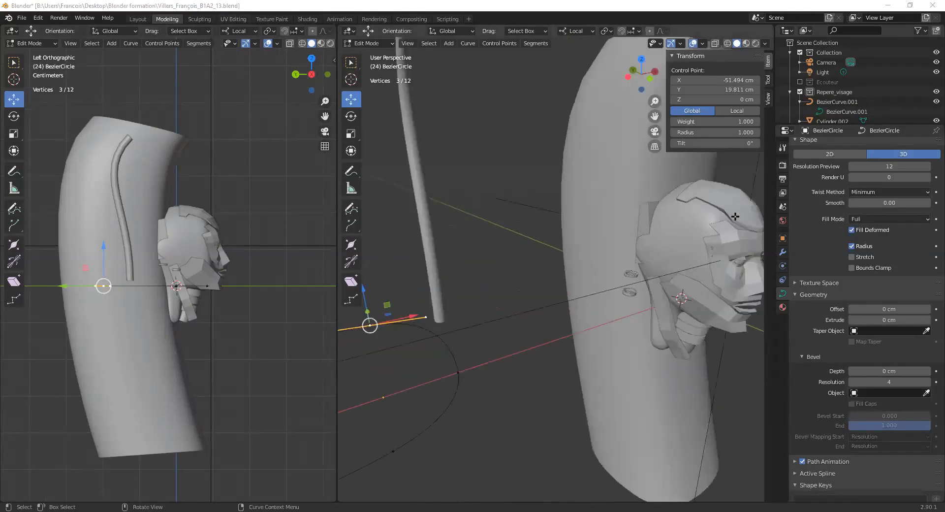
middle_click_drag(713, 212, 619, 224)
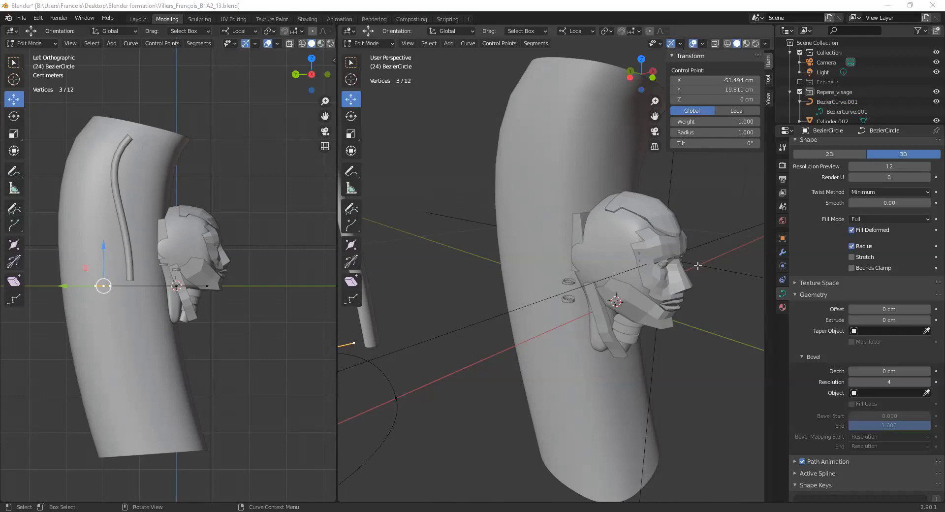
middle_click_drag(697, 265, 696, 295)
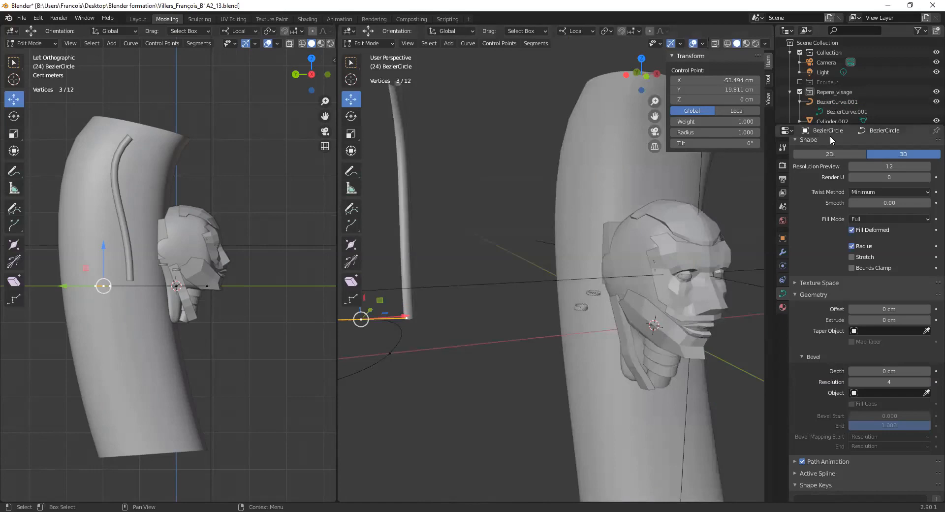
- Turn on the Ecouteur collection so the headphones show on the head, and deselect the circle's control point
left_click_drag(841, 126, 840, 412)
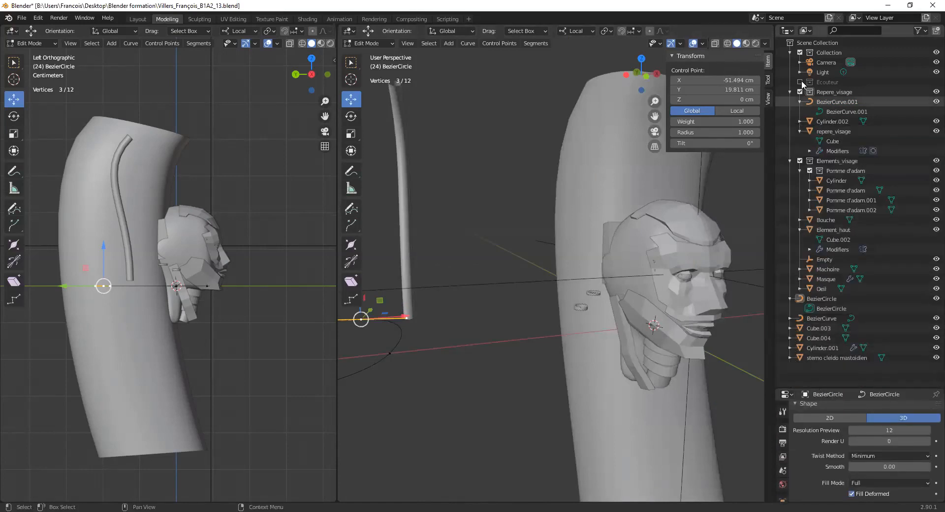
left_click(800, 81)
middle_click_drag(566, 221, 628, 238)
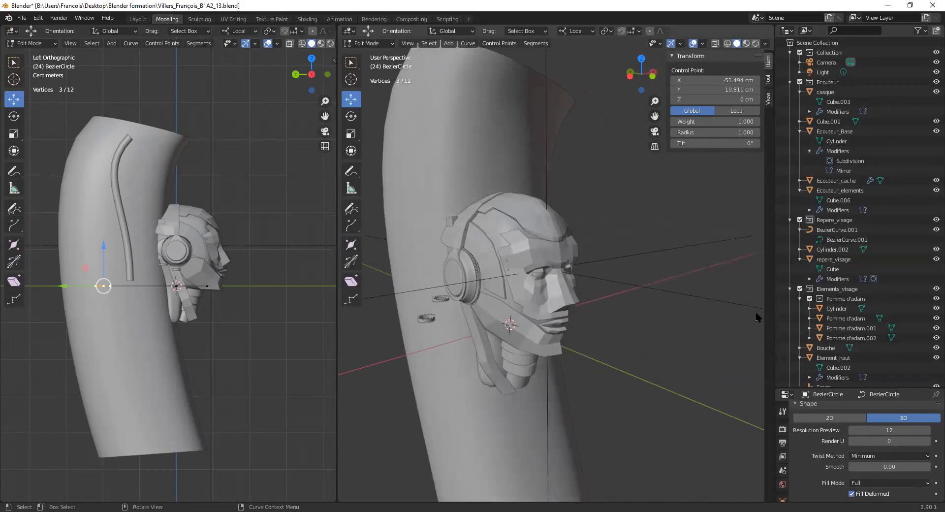
left_click(458, 124)
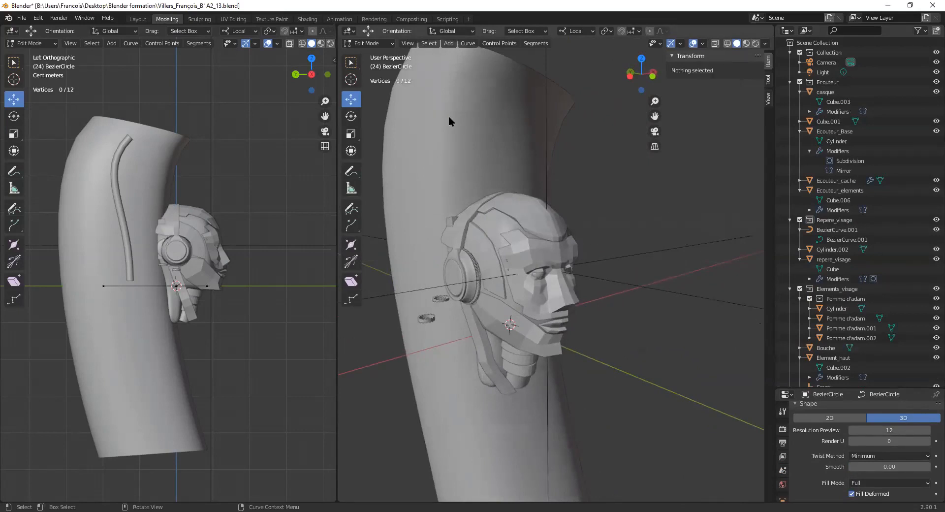